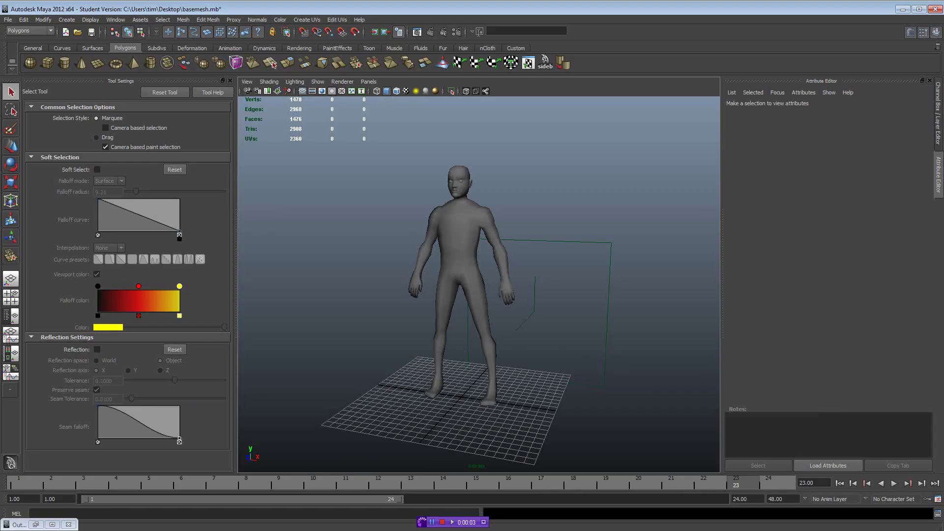
# Step: Frame the character in the perspective view and select Character_Basemesh, briefly checking a menu
pyautogui.scroll(5, 561, 268)
pyautogui.scroll(-3, 562, 269)
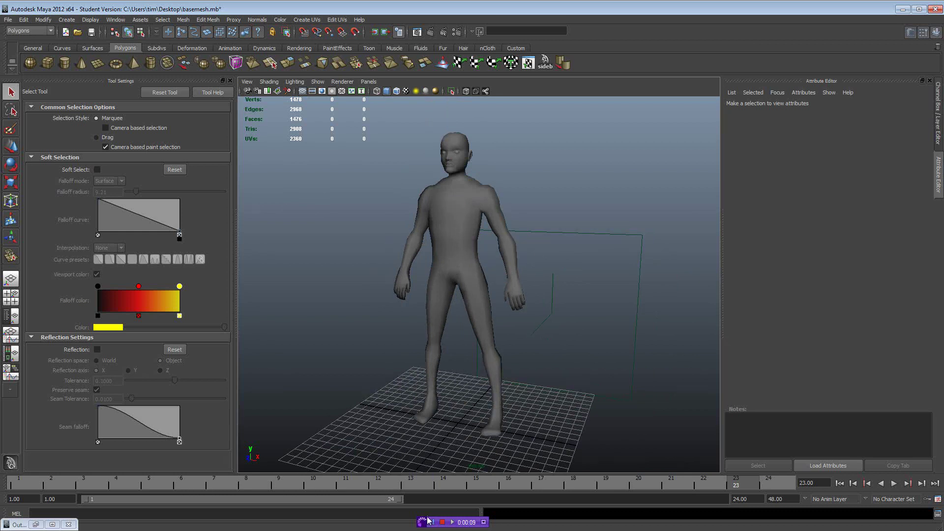
pyautogui.keyDown('alt'); pyautogui.moveTo(538, 339); pyautogui.dragTo(566, 350, button='middle'); pyautogui.keyUp('alt')
pyautogui.click(480, 284)
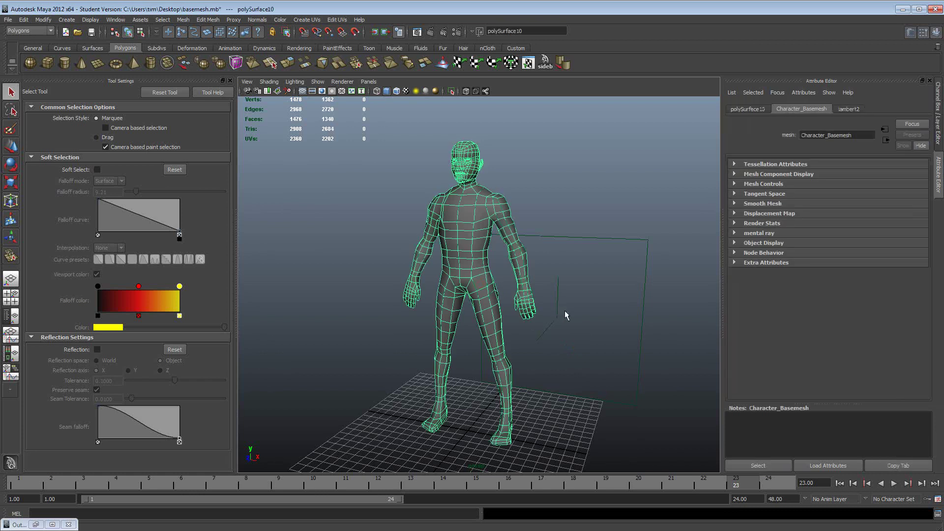
pyautogui.click(591, 301)
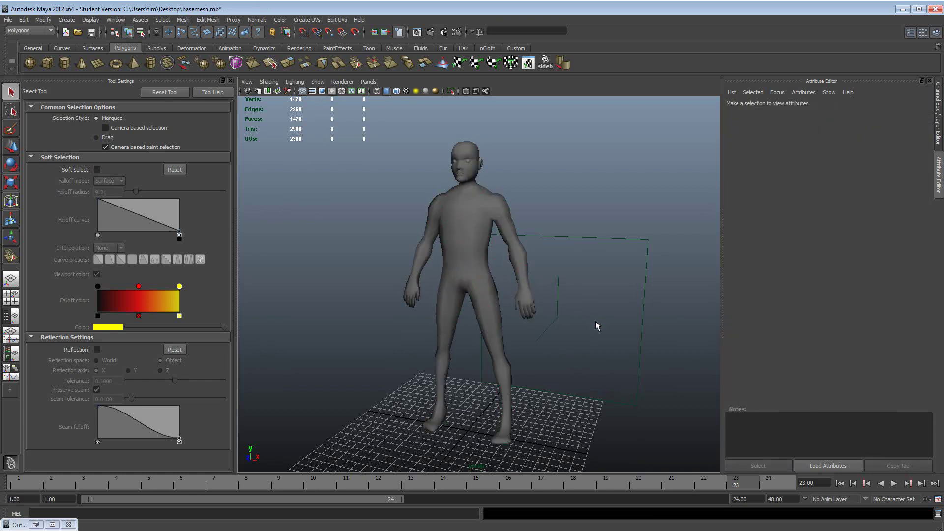
pyautogui.click(497, 223)
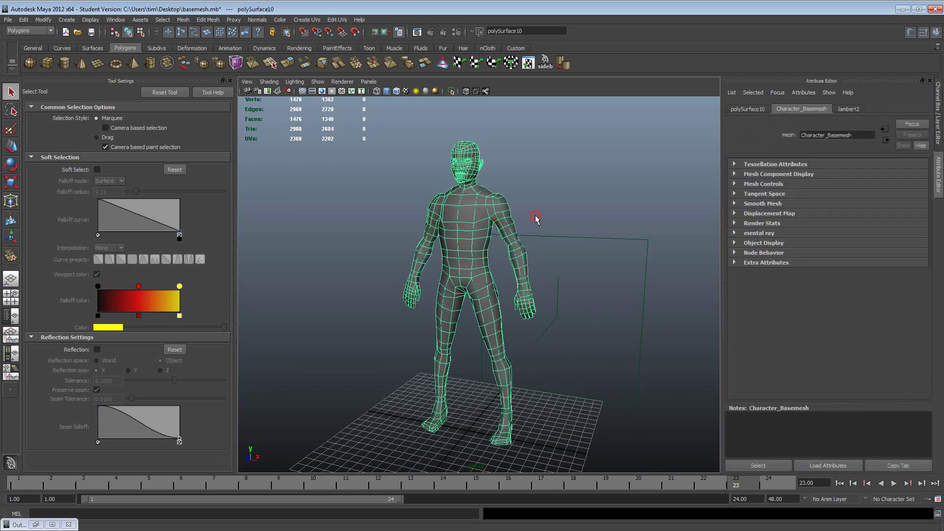
pyautogui.keyDown('alt'); pyautogui.moveTo(538, 211); pyautogui.dragTo(548, 214); pyautogui.keyUp('alt')
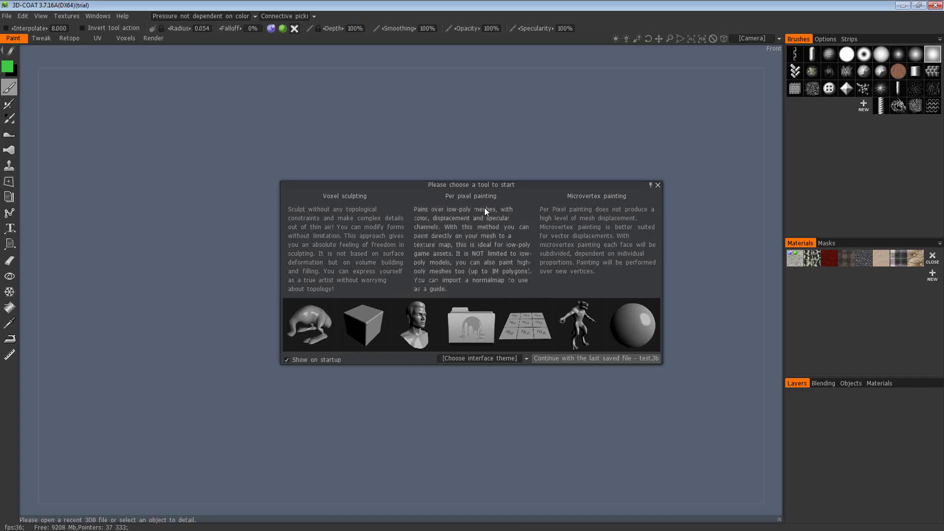
pyautogui.click(98, 16)
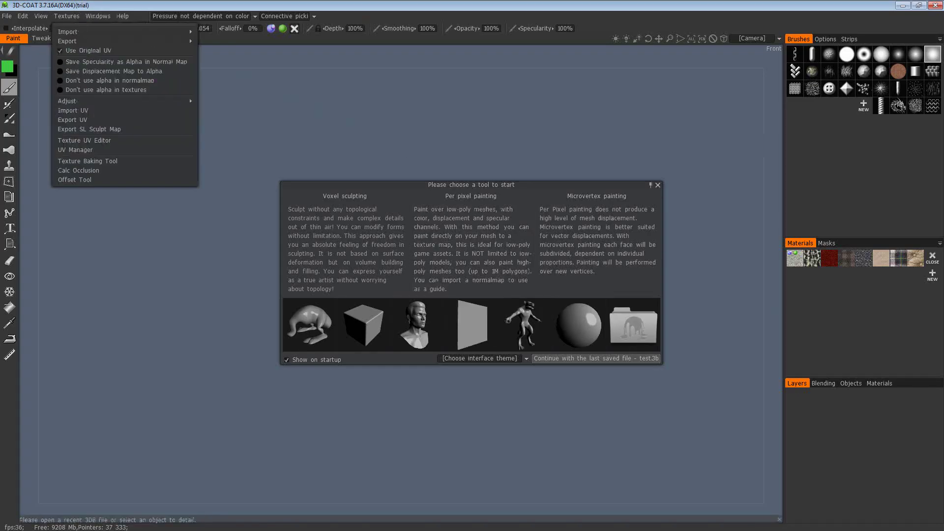
pyautogui.press('Escape')
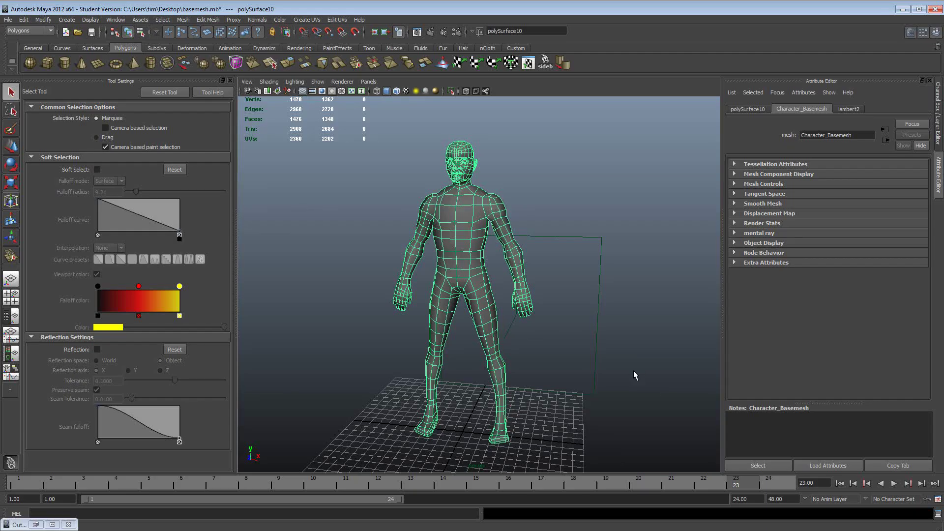
pyautogui.keyDown('alt'); pyautogui.moveTo(607, 362); pyautogui.dragTo(571, 332); pyautogui.keyUp('alt')
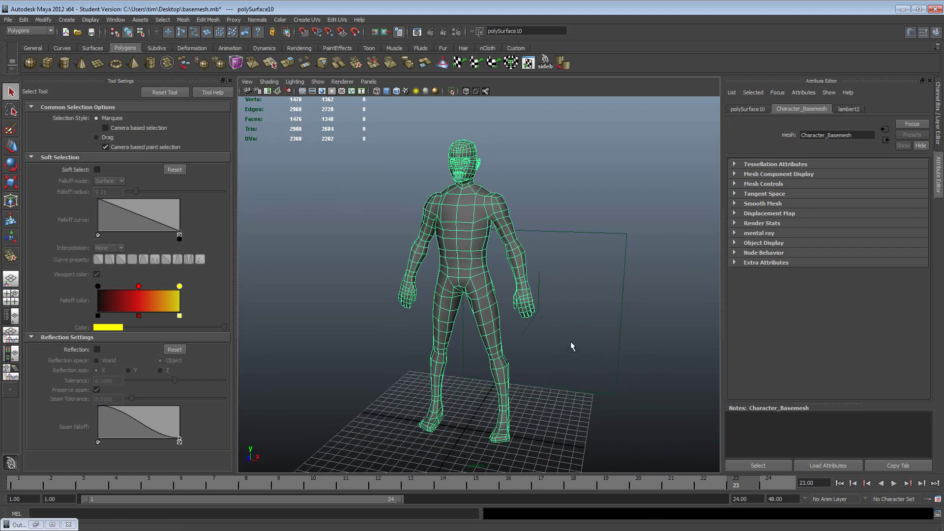
pyautogui.keyDown('alt'); pyautogui.moveTo(570, 343); pyautogui.dragTo(537, 335); pyautogui.keyUp('alt')
pyautogui.keyDown('alt'); pyautogui.moveTo(513, 251); pyautogui.dragTo(550, 233); pyautogui.keyUp('alt')
pyautogui.click(569, 235)
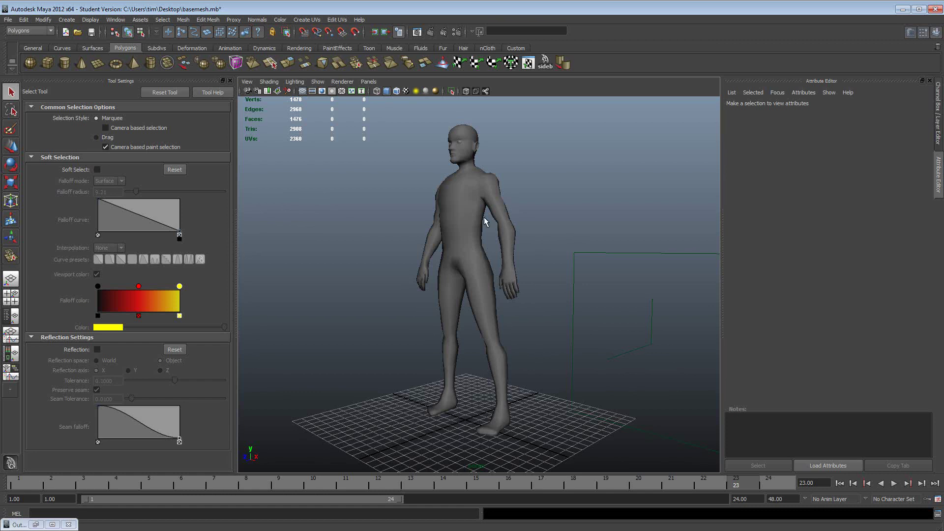
pyautogui.click(465, 197)
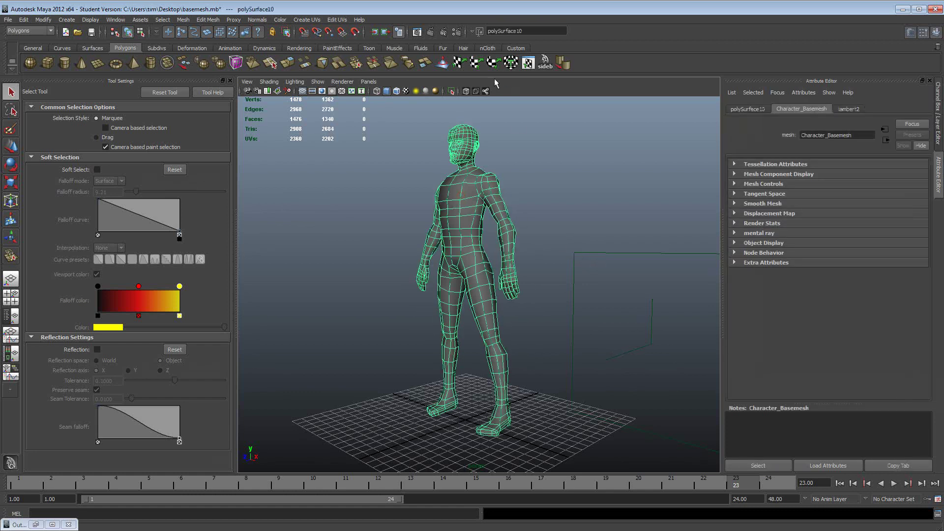
pyautogui.moveTo(546, 204)
pyautogui.keyDown('alt'); pyautogui.mouseDown()
pyautogui.moveTo(630, 208)
pyautogui.moveTo(531, 219)
pyautogui.moveTo(585, 202)
pyautogui.moveTo(555, 213)
pyautogui.mouseUp(); pyautogui.keyUp('alt')
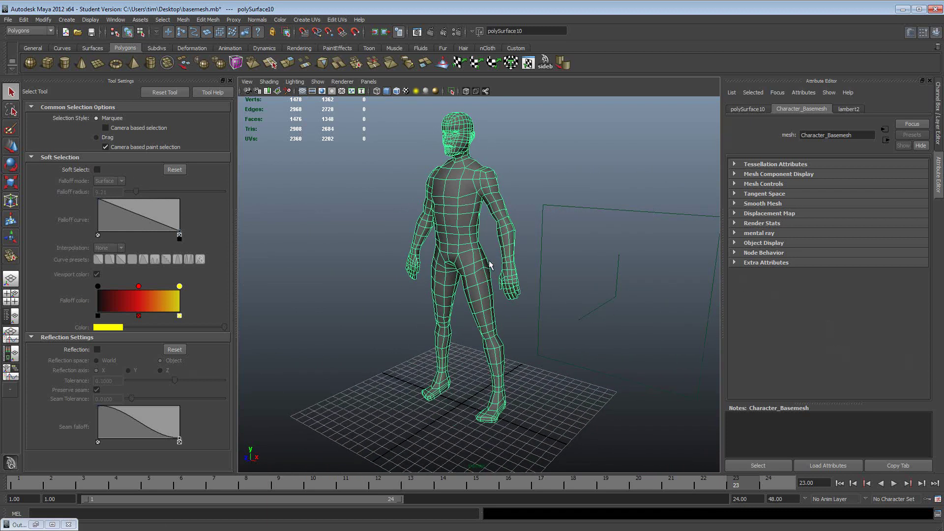
pyautogui.keyDown('alt'); pyautogui.moveTo(497, 254); pyautogui.dragTo(485, 255); pyautogui.keyUp('alt')
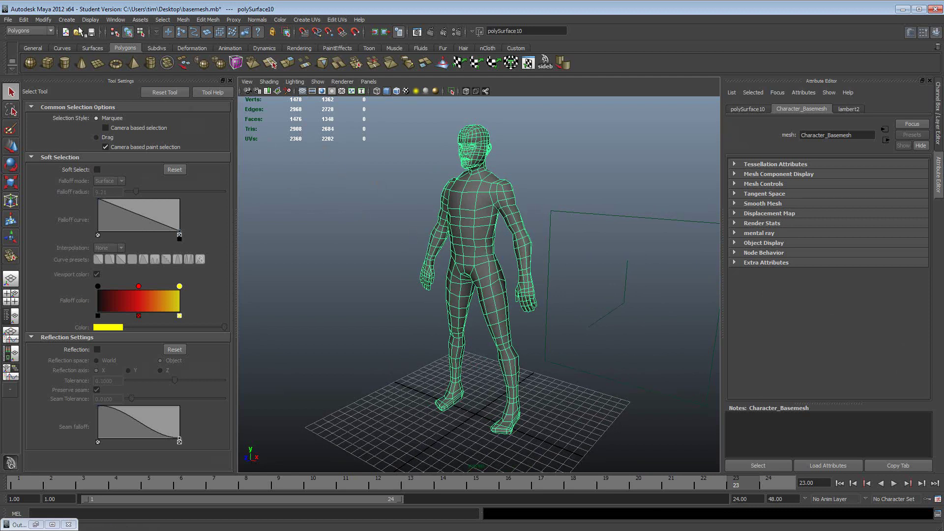
# Step: Select the mesh and set the Export Selection options file type to OBJexport
pyautogui.click(403, 204)
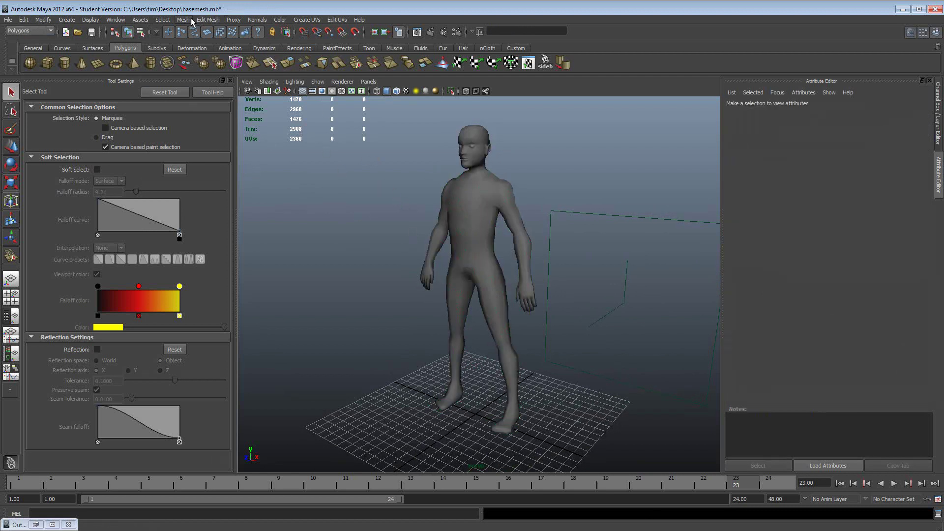
pyautogui.click(458, 198)
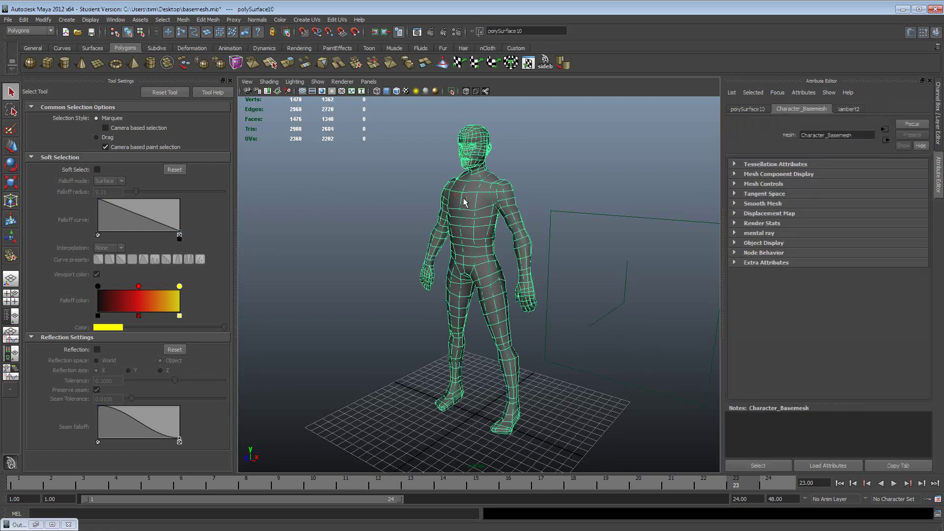
pyautogui.click(8, 20)
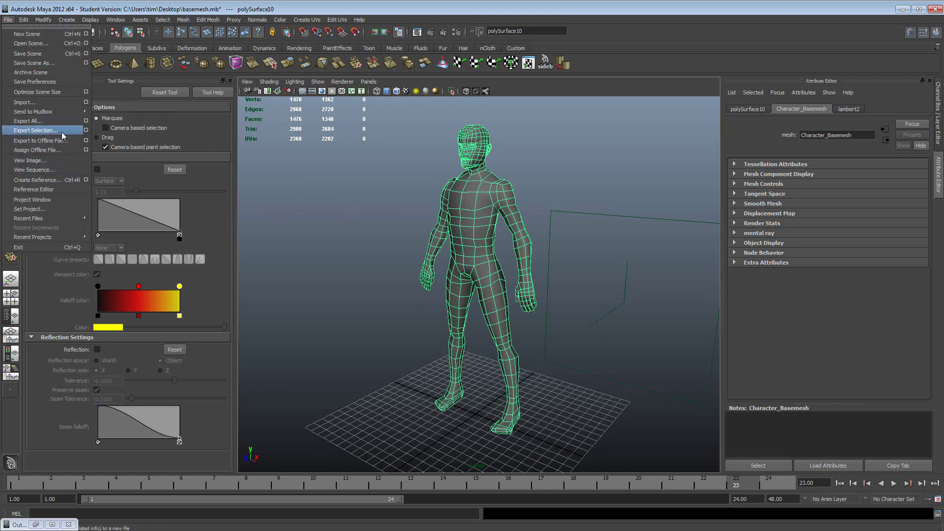
pyautogui.click(86, 130)
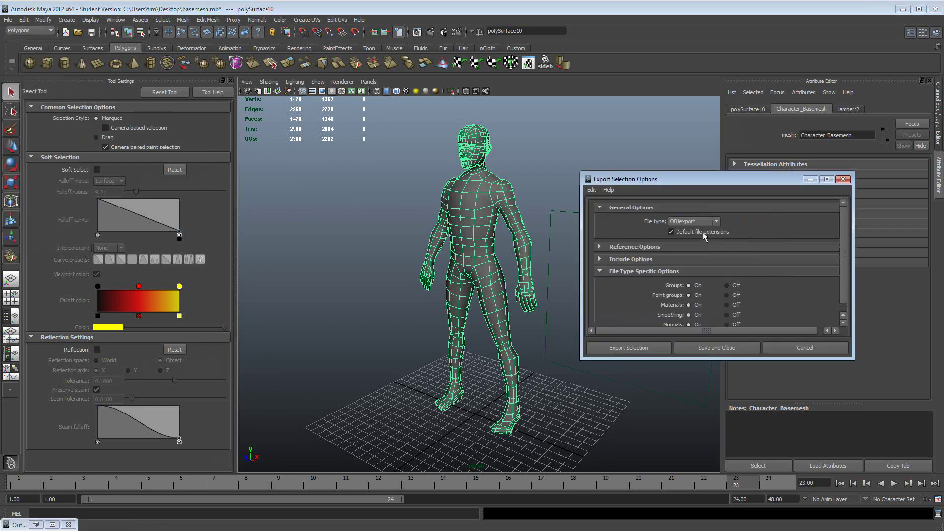
pyautogui.moveTo(711, 174); pyautogui.dragTo(667, 155)
pyautogui.click(658, 200)
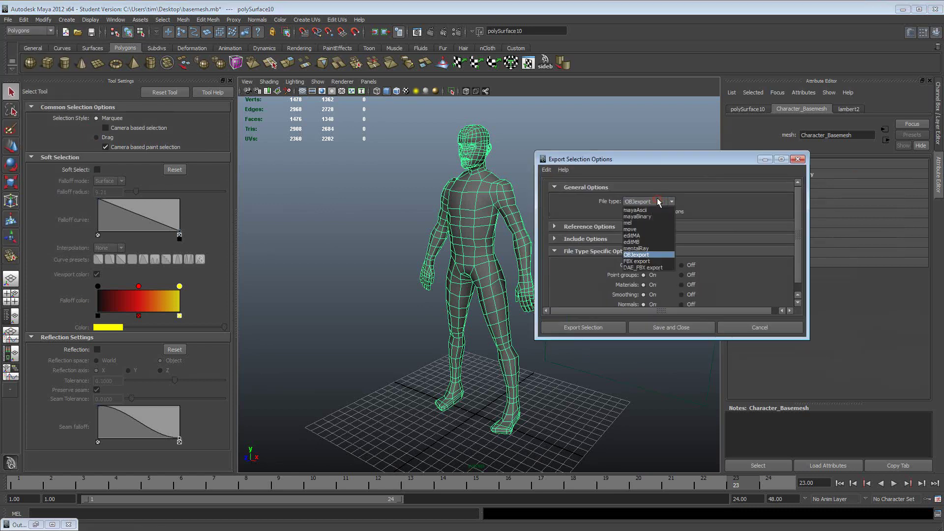
pyautogui.click(653, 255)
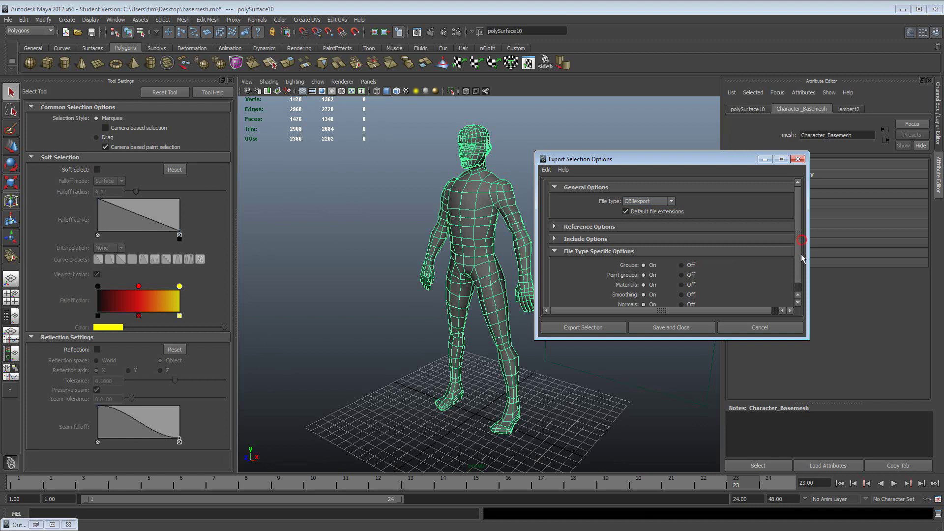
pyautogui.moveTo(799, 259); pyautogui.dragTo(765, 276)
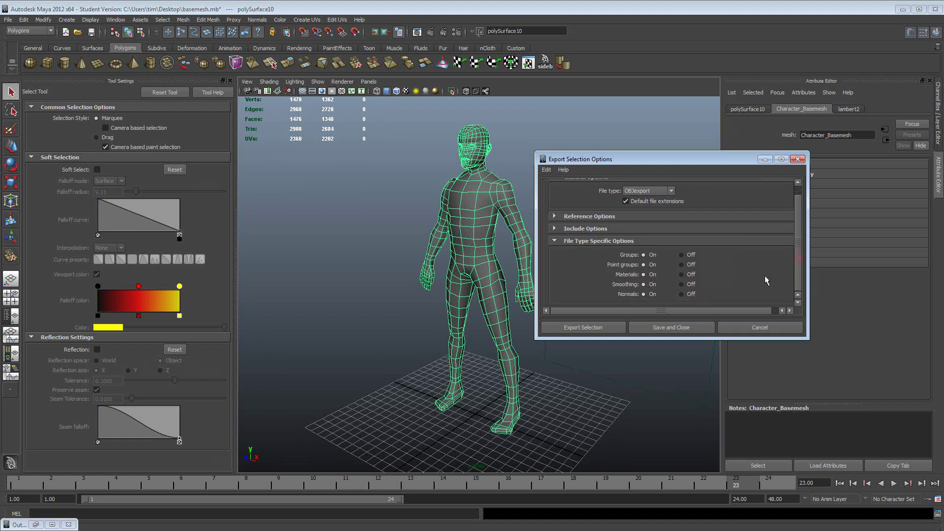
pyautogui.click(592, 228)
pyautogui.click(599, 228)
# Step: Save the export as test_unwrap2.obj on the Desktop
pyautogui.click(613, 330)
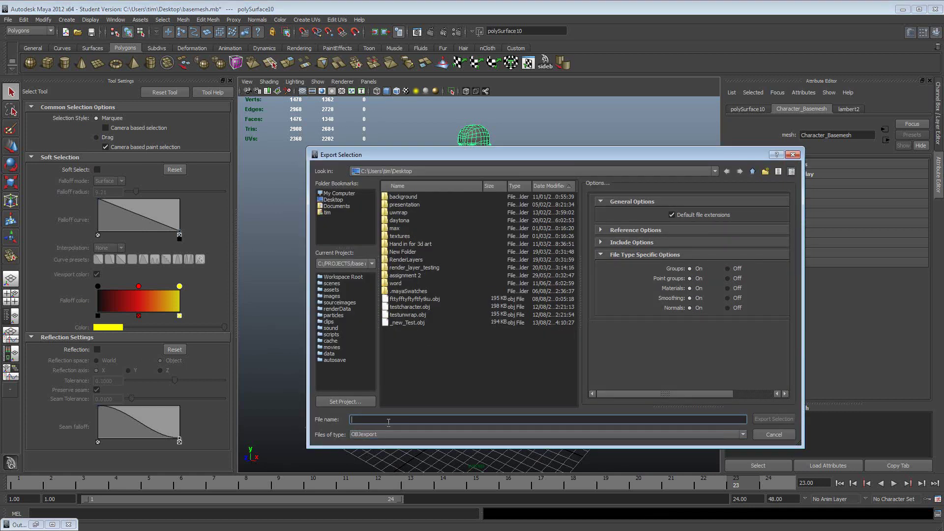
pyautogui.write('test_unwrap2')
pyautogui.click(768, 420)
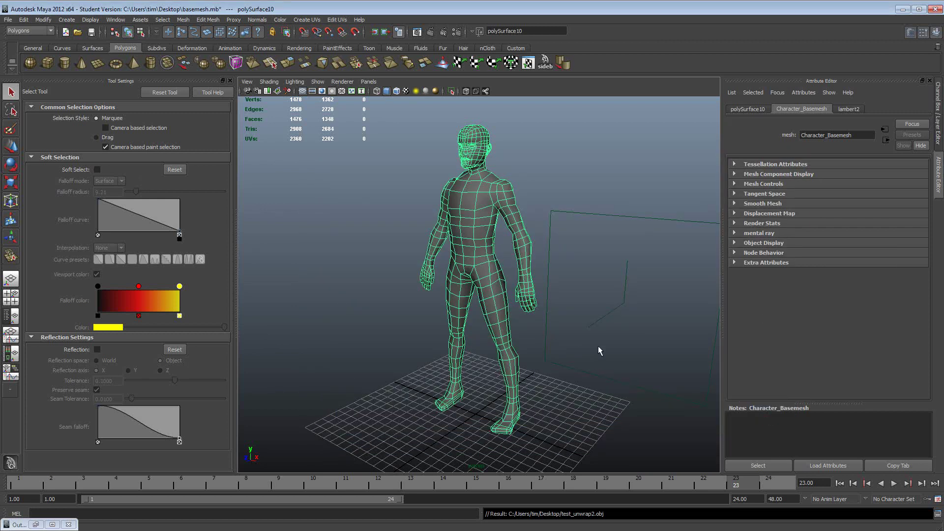
# Step: View the Interface > UI Elements preferences, close Preferences, then return to Window > Settings/Preferences
pyautogui.moveTo(590, 343)
pyautogui.keyDown('alt'); pyautogui.mouseDown()
pyautogui.moveTo(550, 323)
pyautogui.moveTo(599, 320)
pyautogui.moveTo(586, 326)
pyautogui.mouseUp(); pyautogui.keyUp('alt')
pyautogui.click(578, 299)
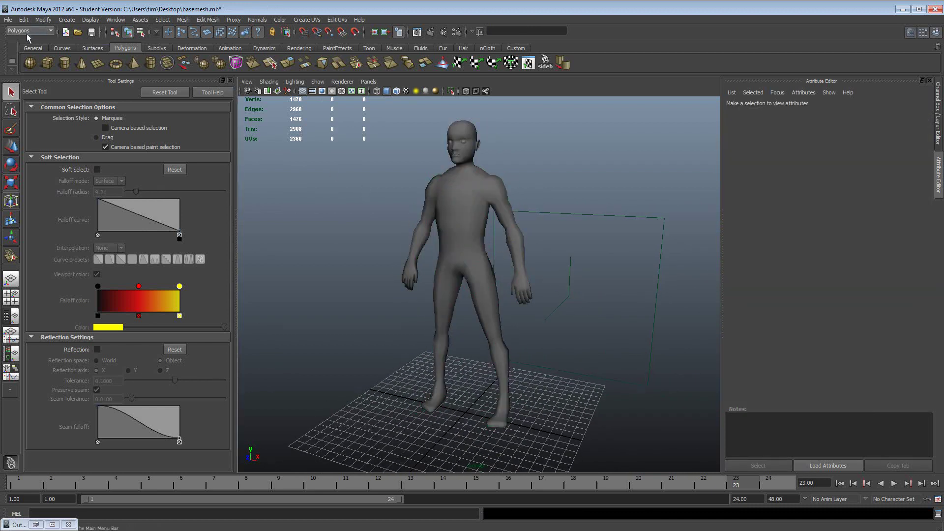
pyautogui.click(7, 20)
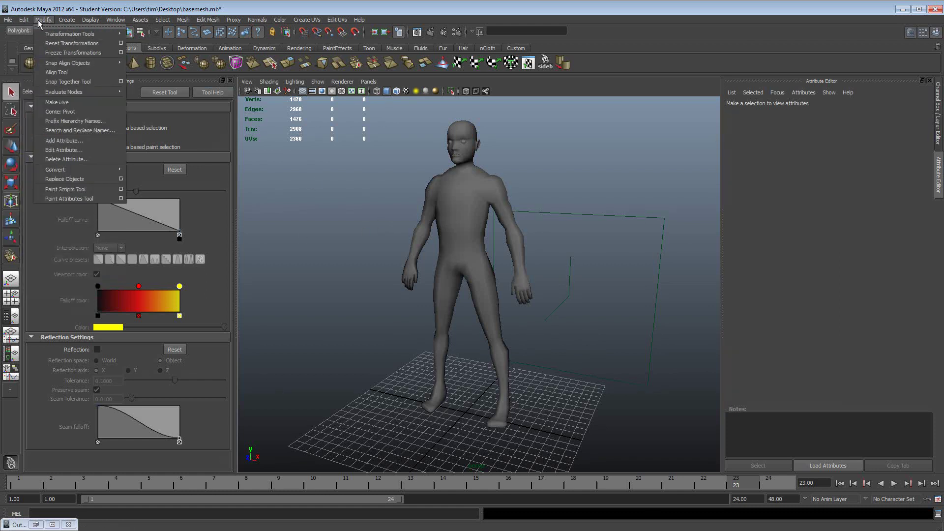
pyautogui.moveTo(26, 22)
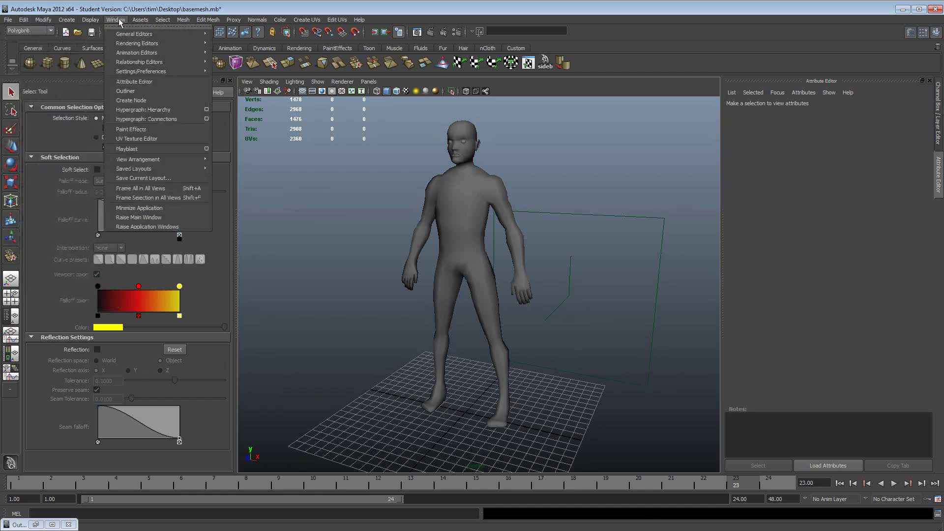
pyautogui.moveTo(167, 63)
pyautogui.click(245, 78)
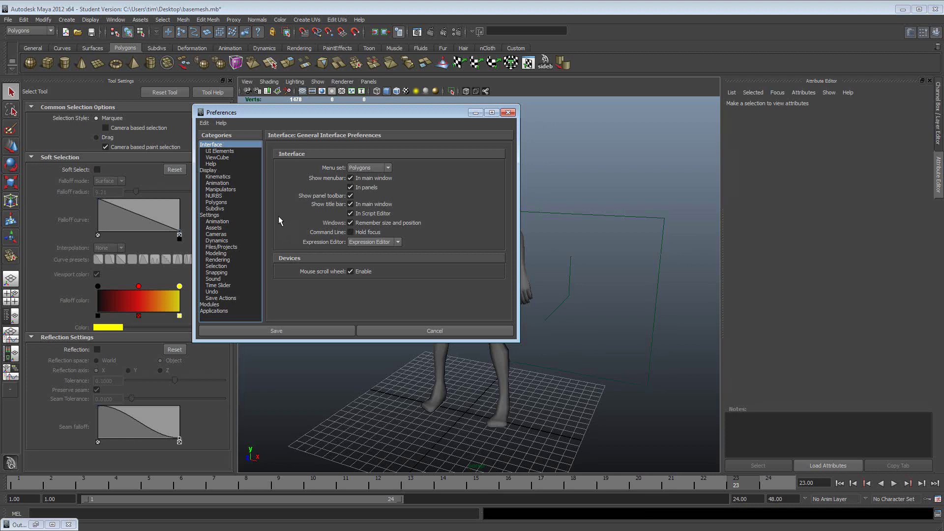
pyautogui.click(229, 153)
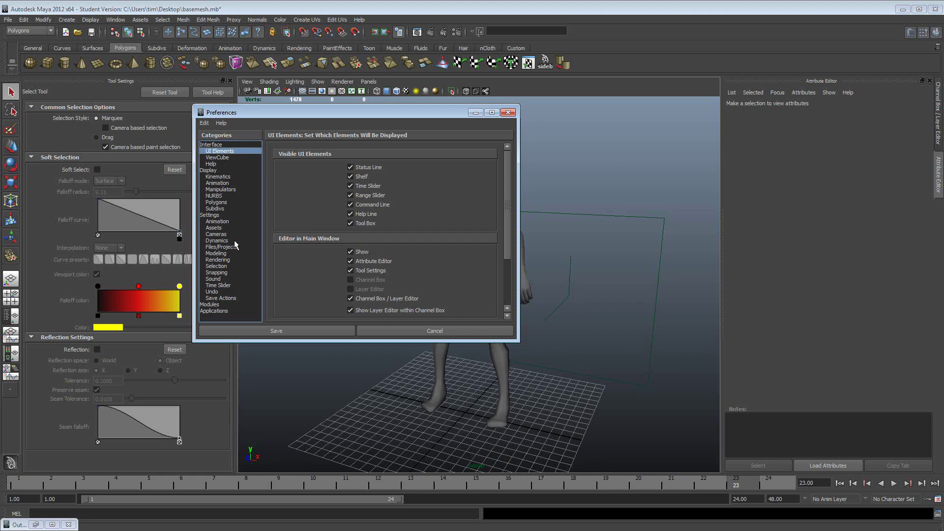
pyautogui.click(436, 331)
pyautogui.click(116, 20)
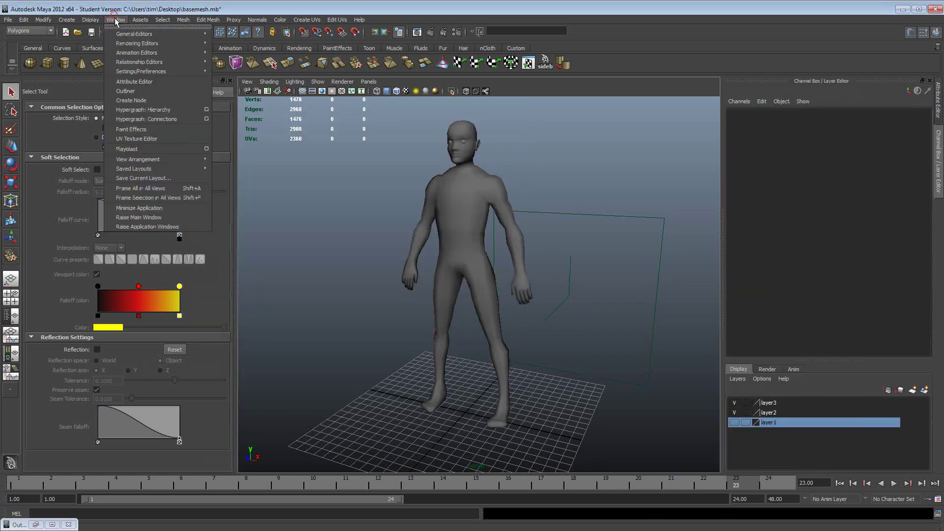
pyautogui.moveTo(192, 71)
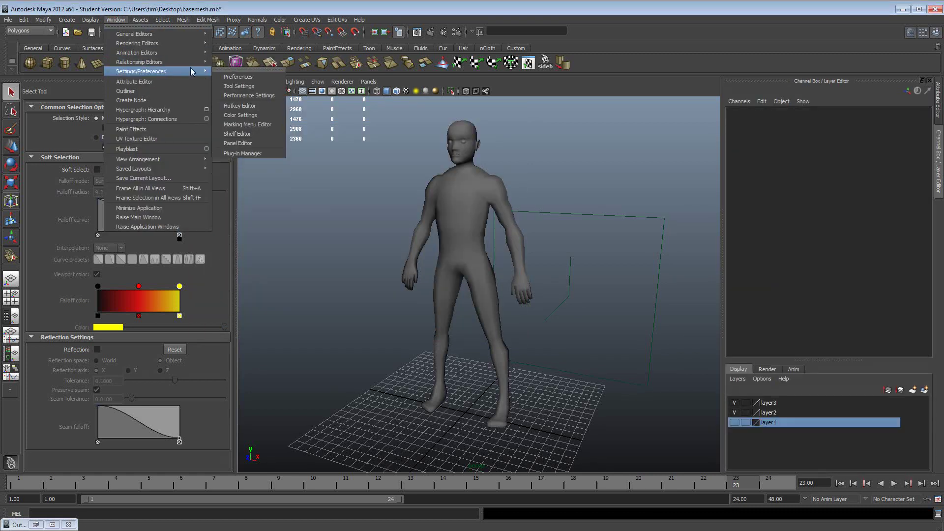
pyautogui.click(254, 153)
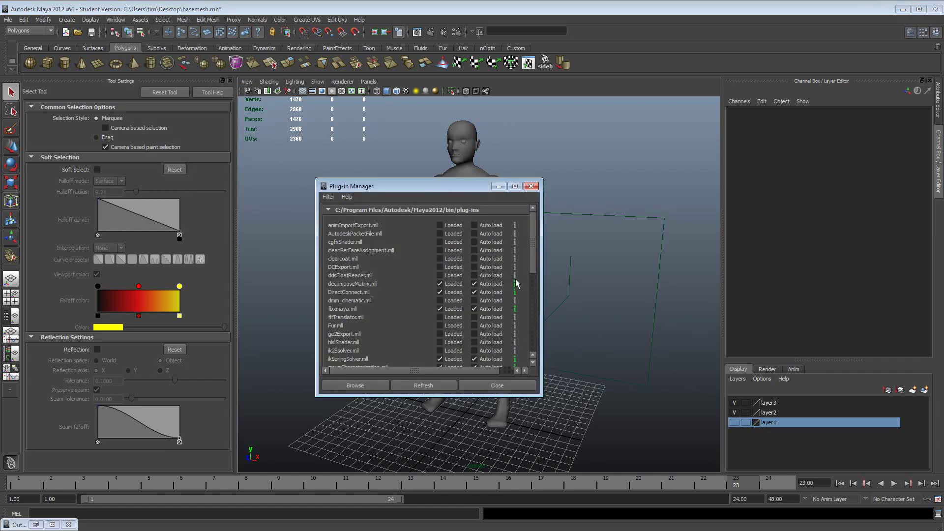
pyautogui.moveTo(533, 257); pyautogui.dragTo(536, 294)
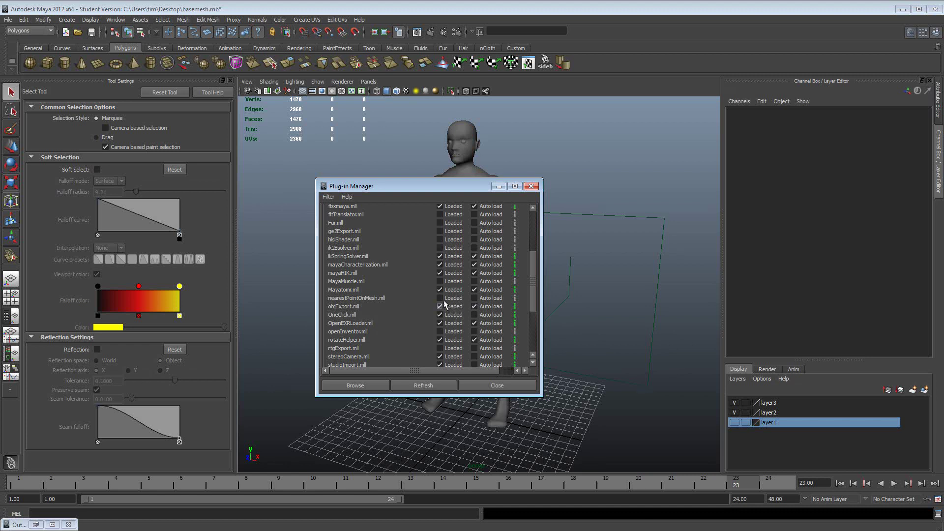
pyautogui.moveTo(533, 258); pyautogui.dragTo(535, 231)
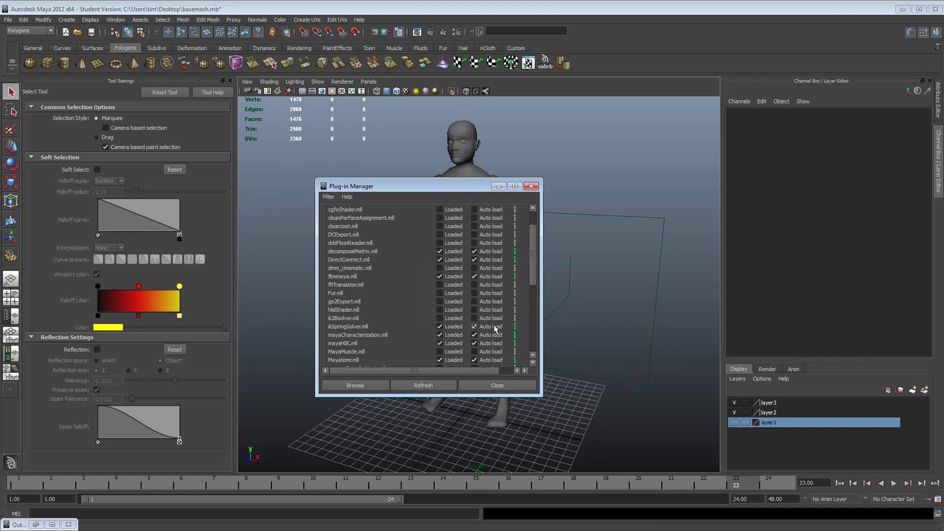
# Step: Close the Plug-in Manager, select polySurface10, and cancel the Export Selection options
pyautogui.click(479, 388)
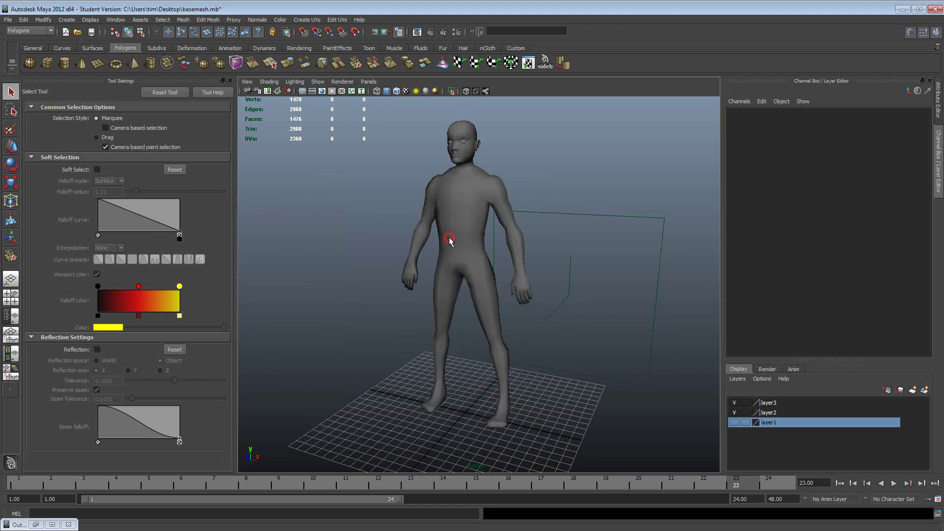
pyautogui.click(449, 239)
pyautogui.click(8, 20)
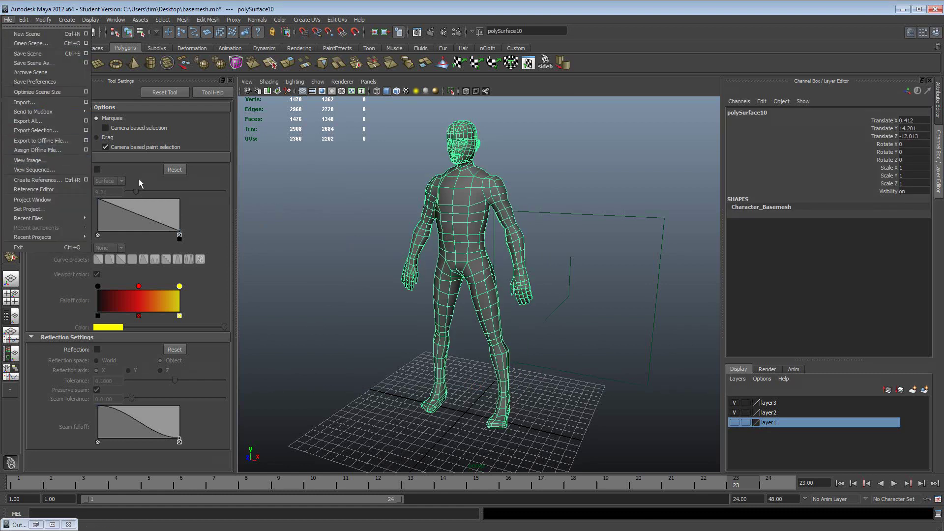
pyautogui.click(86, 131)
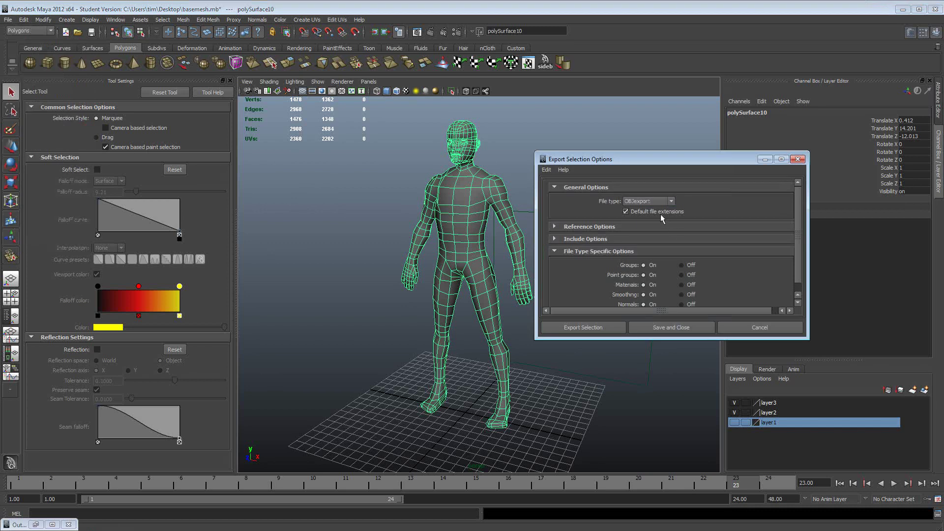
pyautogui.click(768, 328)
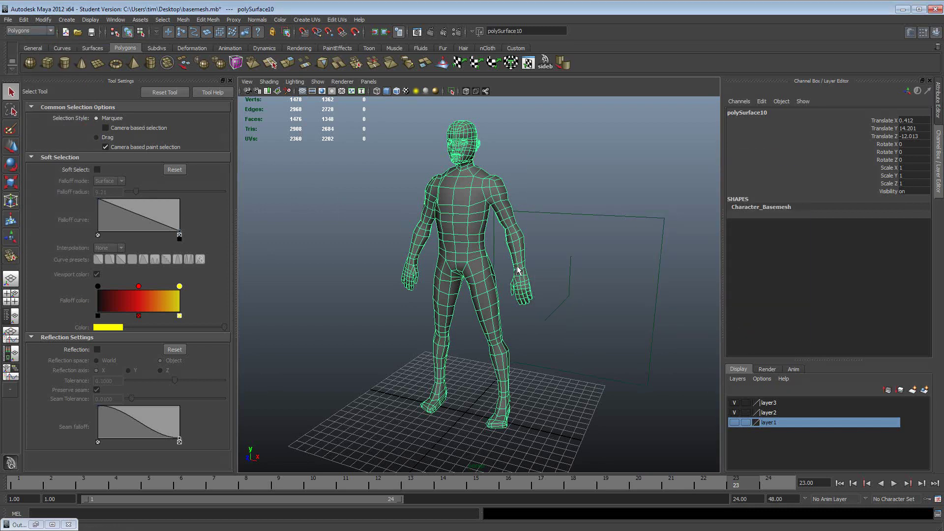
pyautogui.moveTo(558, 291)
pyautogui.keyDown('alt'); pyautogui.mouseDown()
pyautogui.moveTo(406, 278)
pyautogui.moveTo(543, 282)
pyautogui.mouseUp(); pyautogui.keyUp('alt')
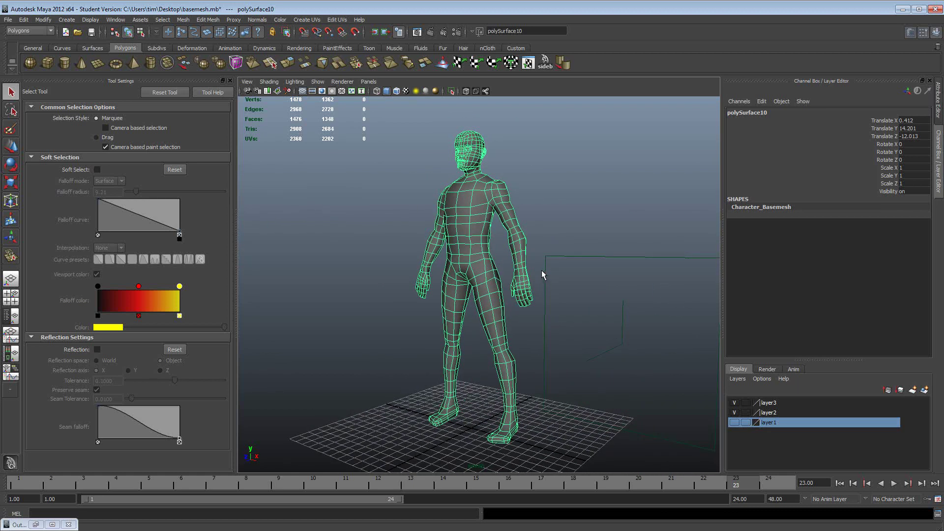
pyautogui.click(536, 215)
# Step: Reselect the mesh, then turn off Show on startup and close 3D-Coat's start dialog
pyautogui.click(507, 205)
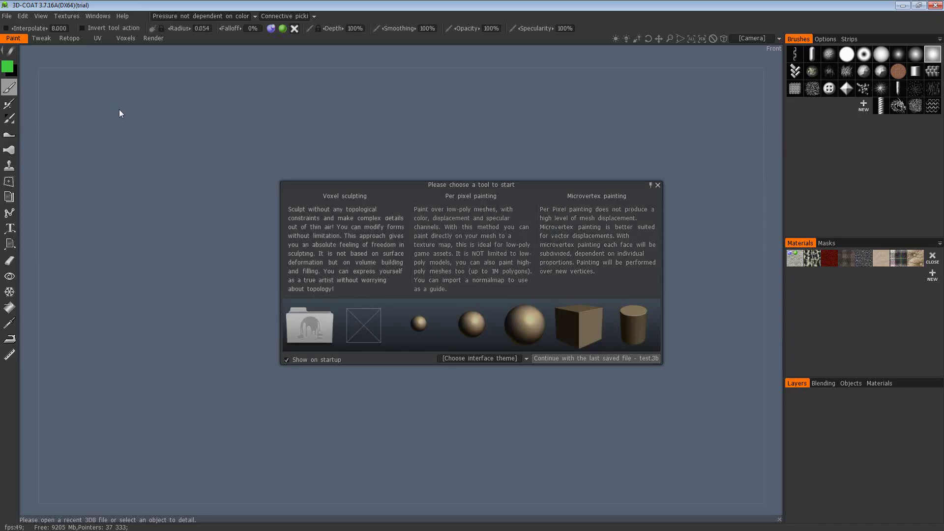
pyautogui.click(330, 360)
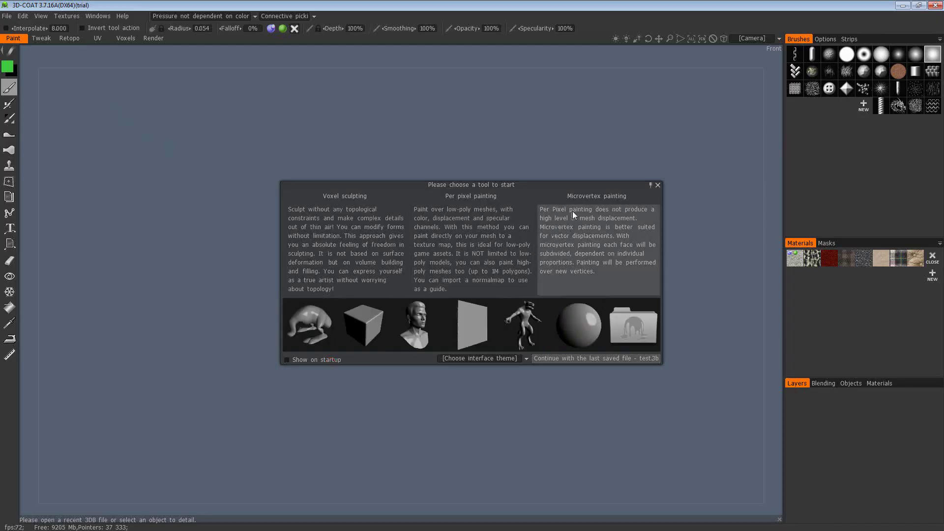
pyautogui.click(658, 186)
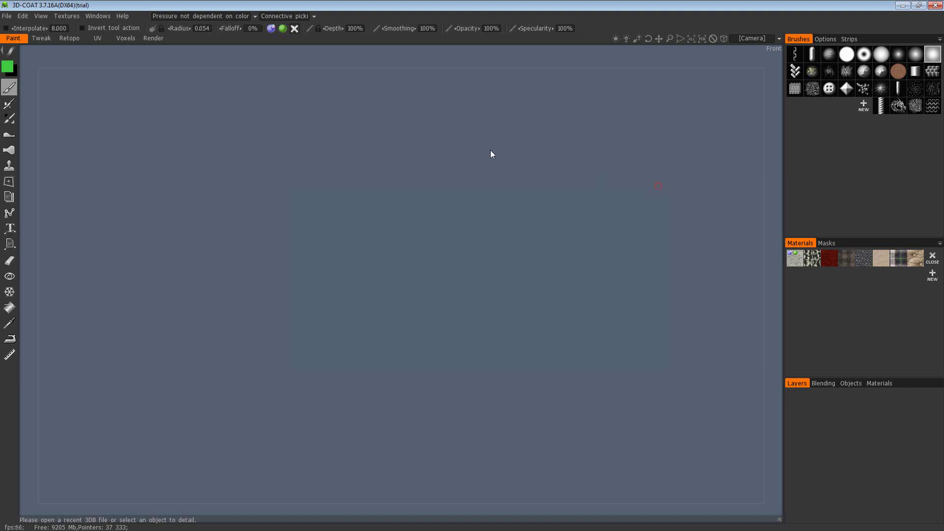
# Step: Import test_unwrap2.obj through File > Import > Model for per pixel painting
pyautogui.click(6, 17)
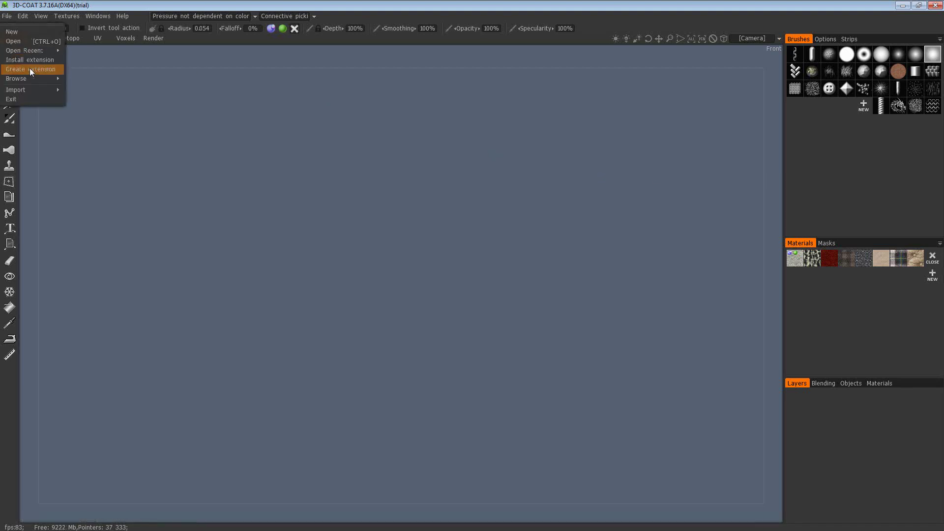
pyautogui.moveTo(39, 91)
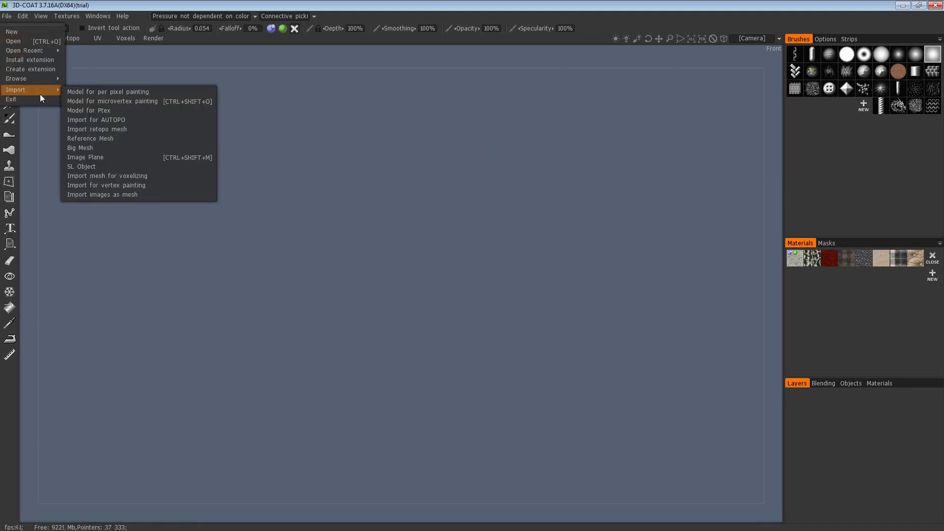
pyautogui.click(125, 93)
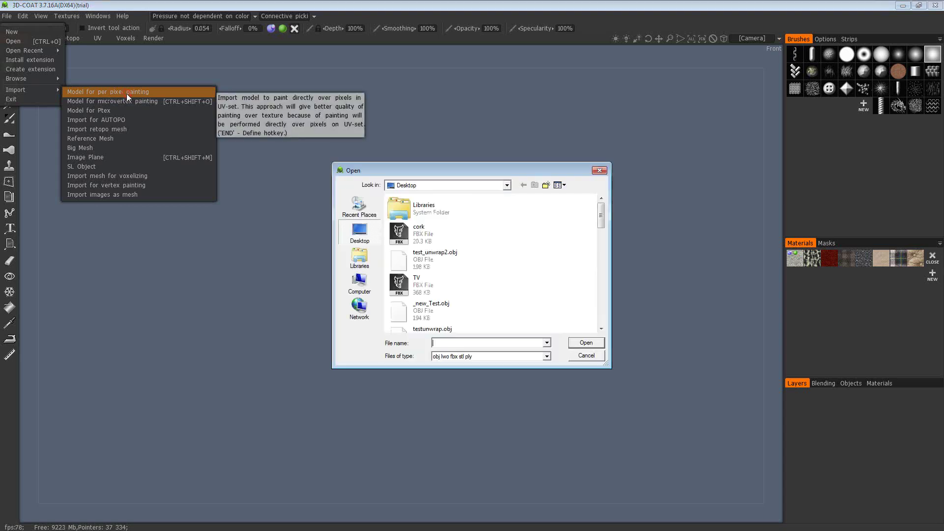
pyautogui.moveTo(601, 222)
pyautogui.mouseDown()
pyautogui.moveTo(616, 332)
pyautogui.moveTo(597, 213)
pyautogui.mouseUp()
pyautogui.click(452, 256)
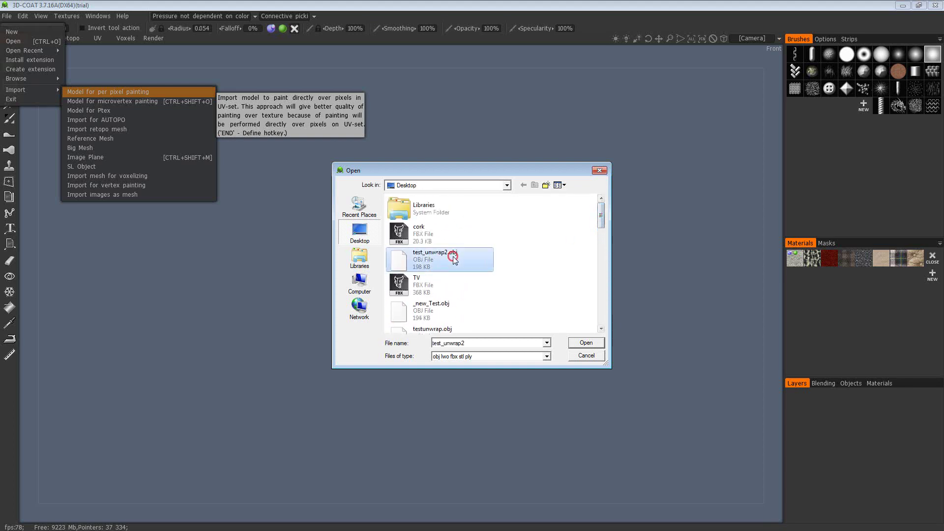
pyautogui.click(587, 342)
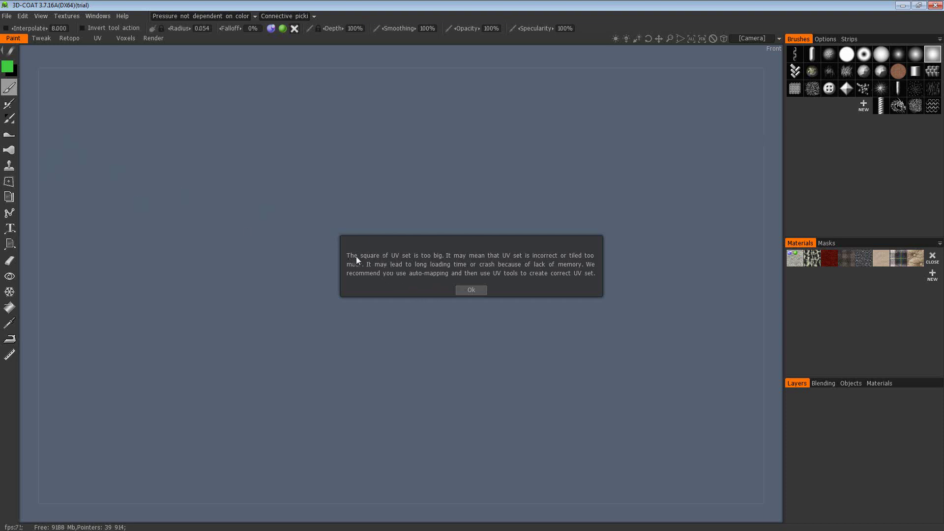
# Step: Dismiss the UV-set warning and accept Keep UV with a 1024 texture size
pyautogui.click(465, 289)
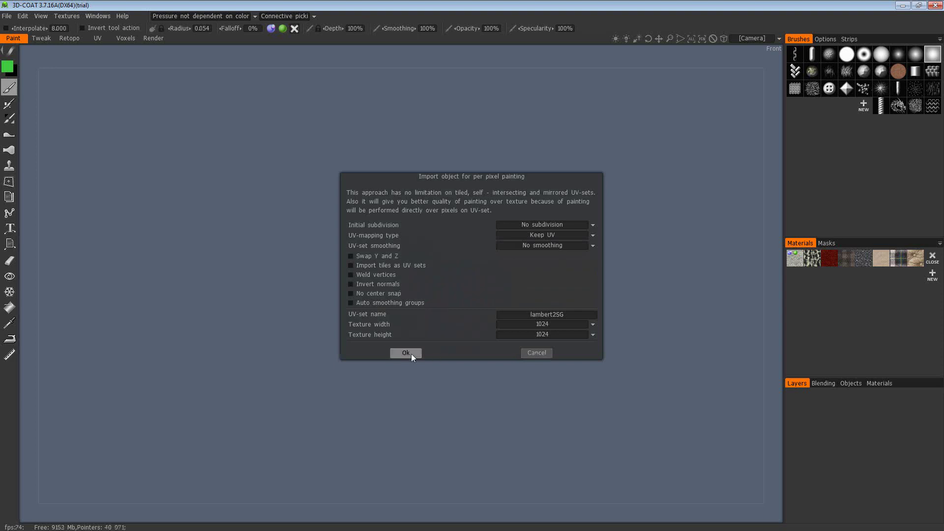
pyautogui.click(409, 353)
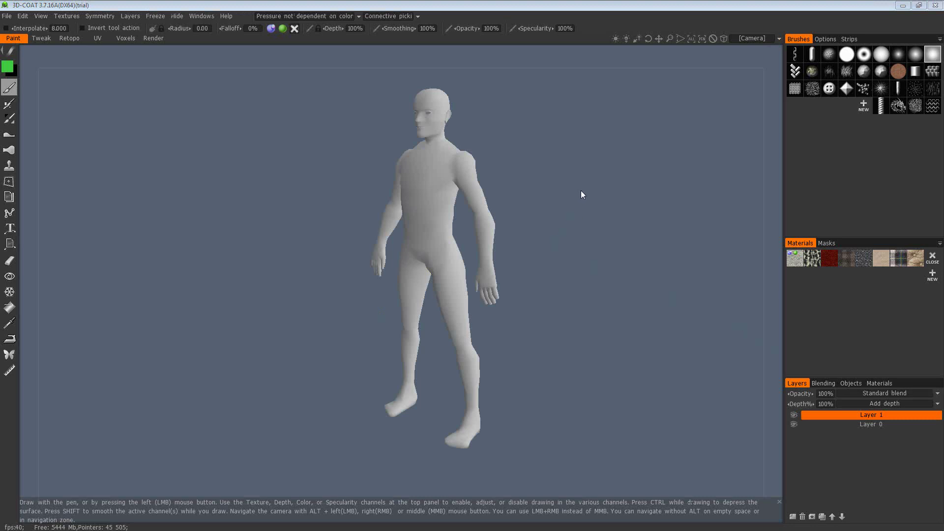
pyautogui.moveTo(569, 202); pyautogui.dragTo(543, 195)
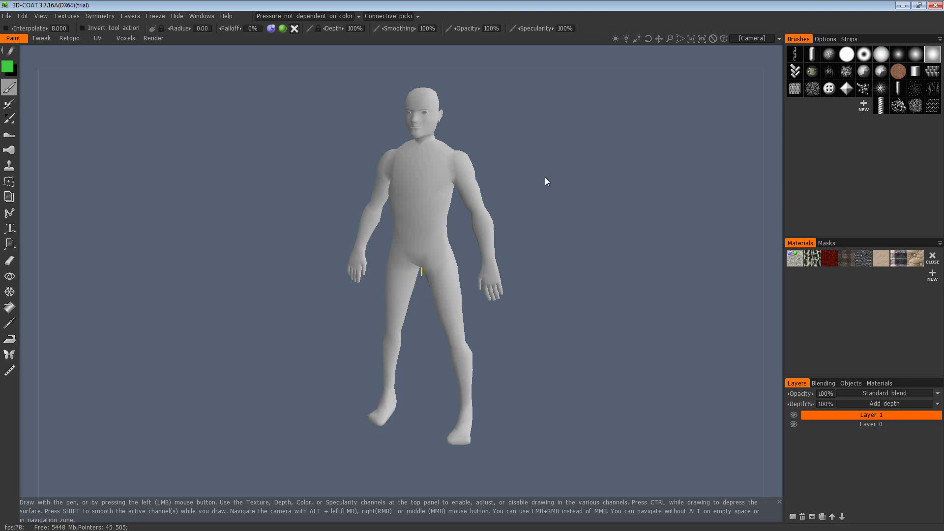
pyautogui.moveTo(554, 174); pyautogui.dragTo(556, 189, button='middle')
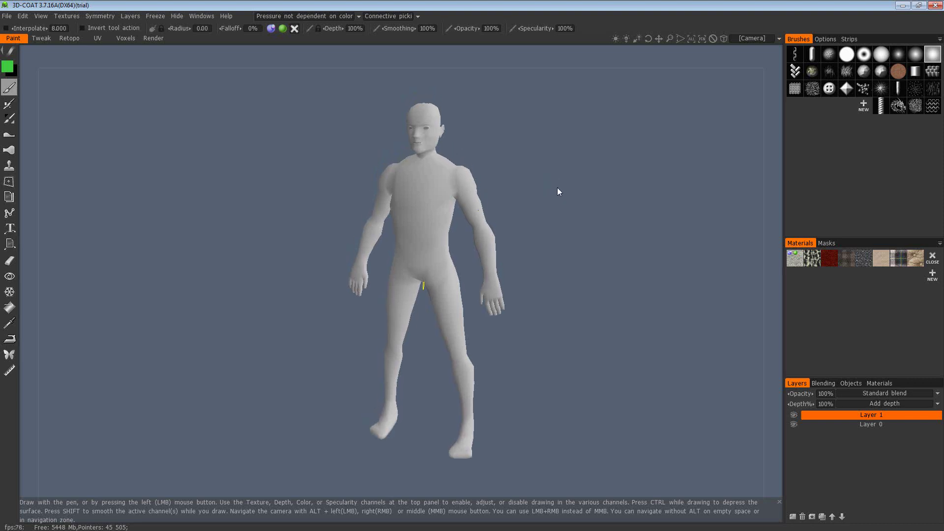
pyautogui.moveTo(591, 185); pyautogui.dragTo(445, 191)
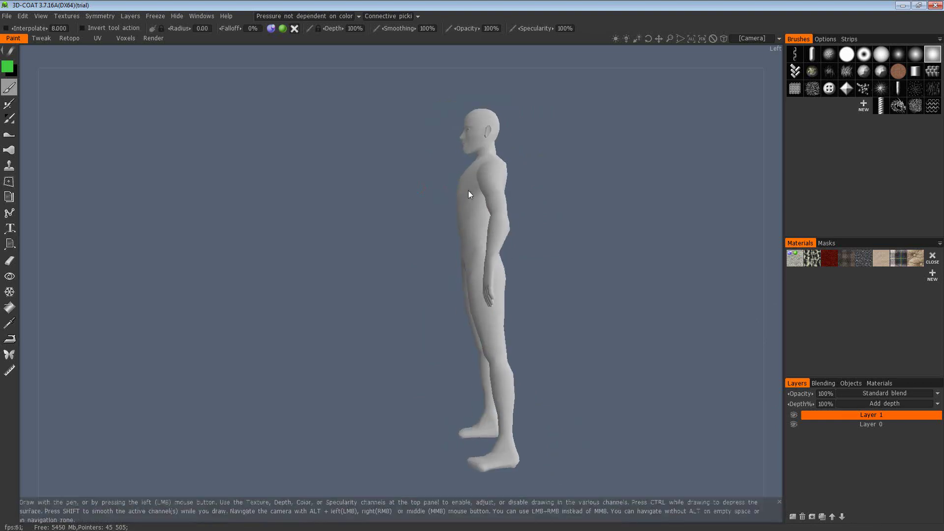
pyautogui.moveTo(415, 192); pyautogui.dragTo(629, 198)
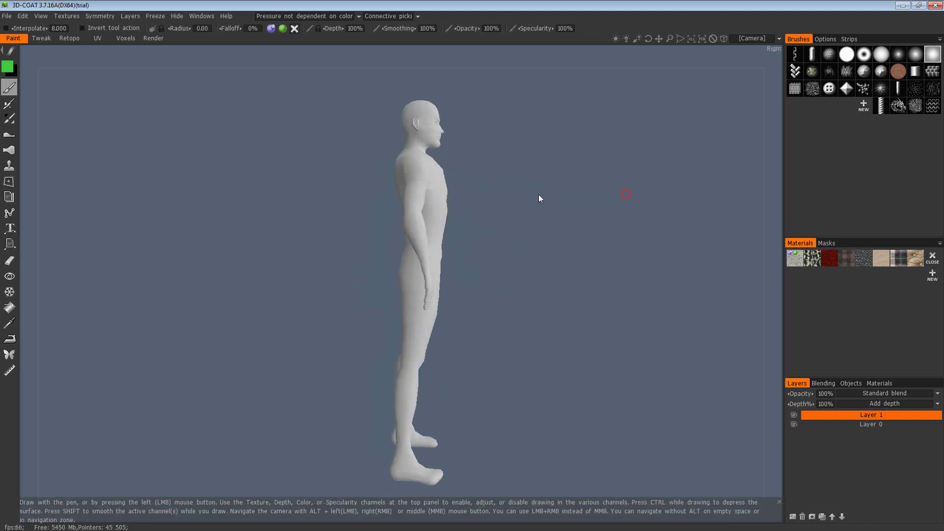
pyautogui.moveTo(536, 198); pyautogui.dragTo(391, 217)
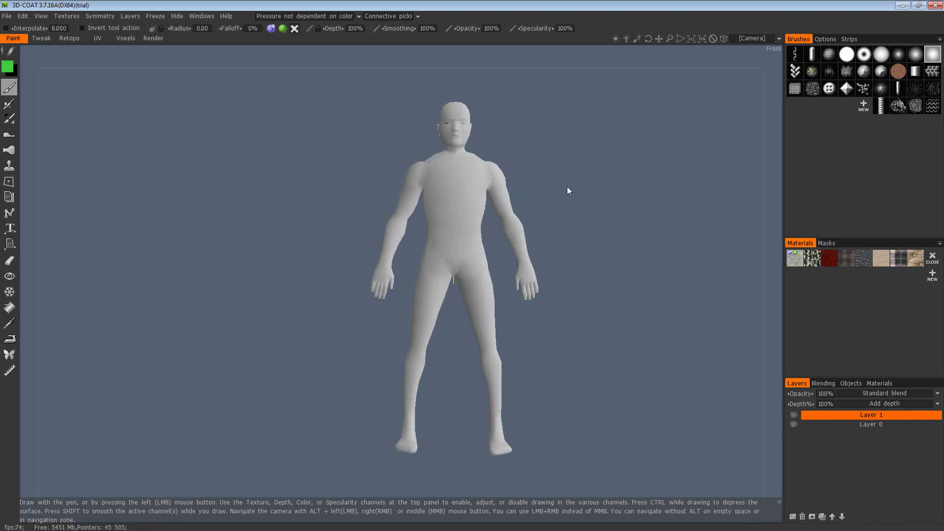
pyautogui.moveTo(574, 185)
pyautogui.mouseDown(button='middle')
pyautogui.moveTo(506, 211)
pyautogui.moveTo(615, 225)
pyautogui.moveTo(600, 226)
pyautogui.moveTo(626, 188)
pyautogui.moveTo(563, 197)
pyautogui.moveTo(580, 172)
pyautogui.moveTo(559, 181)
pyautogui.mouseUp(button='middle')
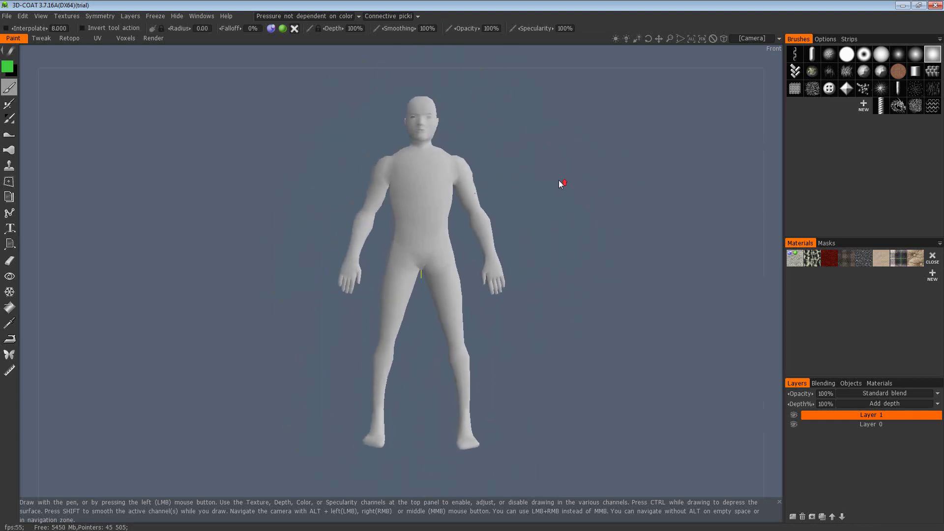
pyautogui.moveTo(559, 180); pyautogui.dragTo(532, 190)
pyautogui.moveTo(551, 184); pyautogui.dragTo(560, 185, button='middle')
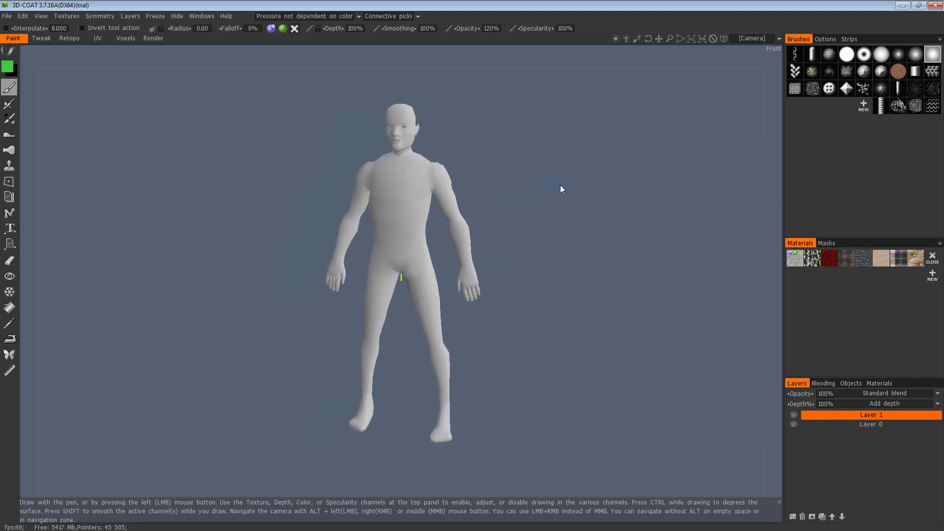
pyautogui.moveTo(555, 184); pyautogui.dragTo(557, 179)
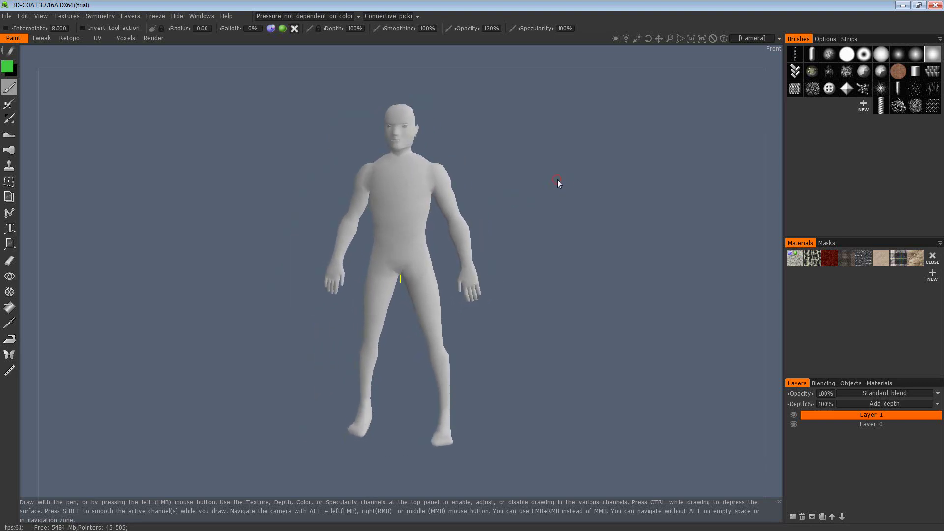
pyautogui.moveTo(559, 180); pyautogui.dragTo(593, 175, button='middle')
pyautogui.moveTo(593, 175)
pyautogui.mouseDown(button='right')
pyautogui.moveTo(683, 155)
pyautogui.moveTo(621, 154)
pyautogui.moveTo(510, 177)
pyautogui.moveTo(698, 158)
pyautogui.moveTo(573, 172)
pyautogui.moveTo(580, 167)
pyautogui.moveTo(647, 178)
pyautogui.moveTo(589, 185)
pyautogui.mouseUp(button='right')
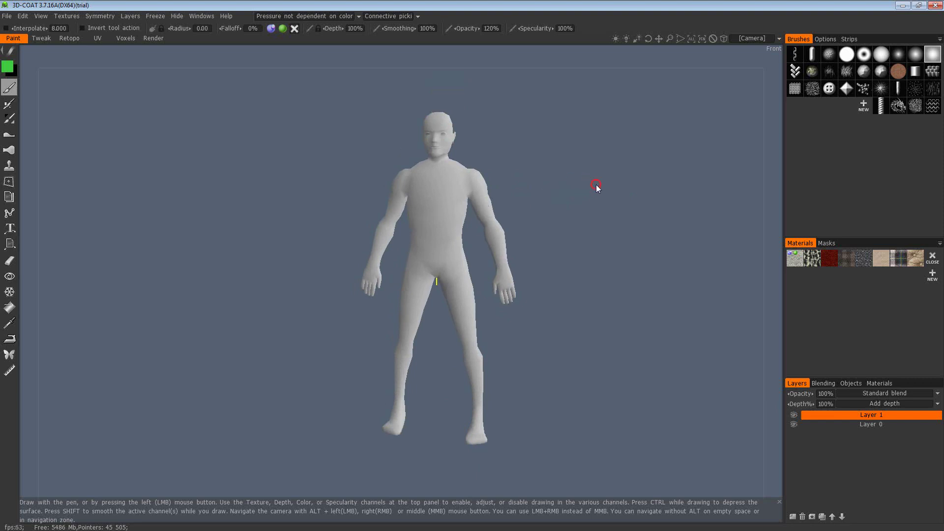
pyautogui.moveTo(597, 188); pyautogui.dragTo(645, 185)
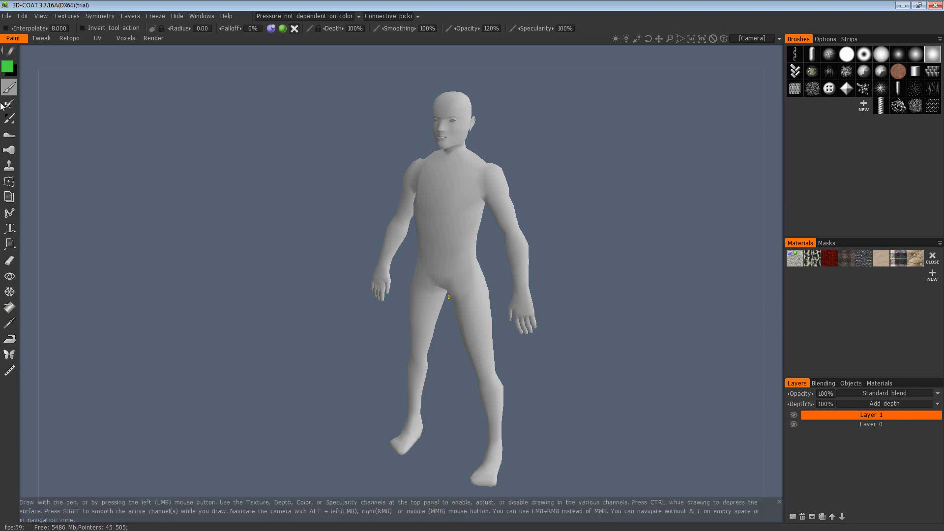
# Step: Switch to the UV room, shrink the UV preview panel, and frame the model's front
pyautogui.moveTo(11, 57)
pyautogui.click(97, 39)
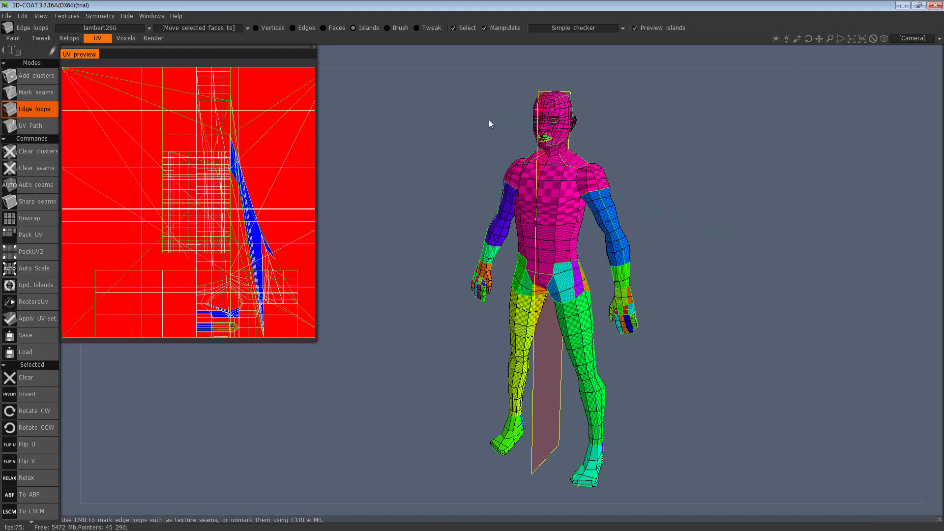
pyautogui.moveTo(485, 124)
pyautogui.mouseDown()
pyautogui.moveTo(458, 126)
pyautogui.moveTo(495, 118)
pyautogui.moveTo(444, 128)
pyautogui.moveTo(527, 126)
pyautogui.moveTo(477, 133)
pyautogui.mouseUp()
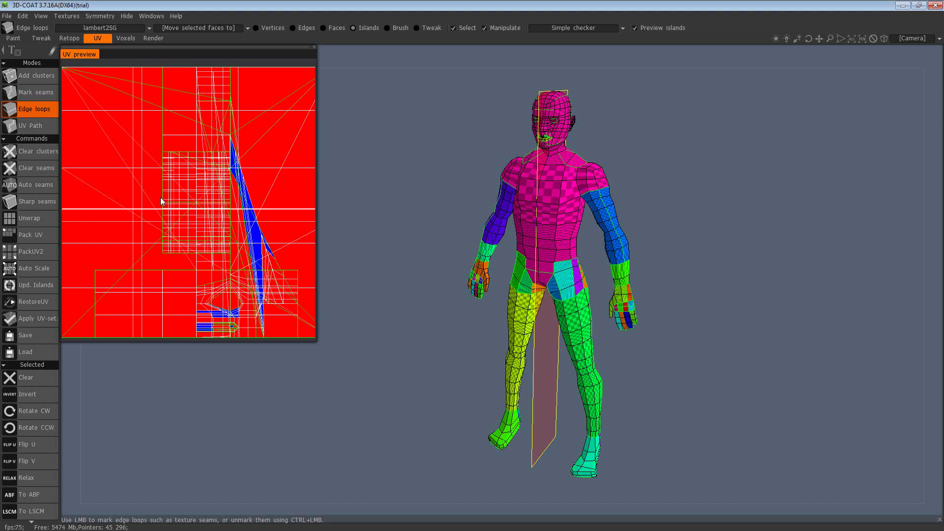
pyautogui.moveTo(316, 340); pyautogui.dragTo(237, 253)
pyautogui.moveTo(356, 177); pyautogui.dragTo(397, 182)
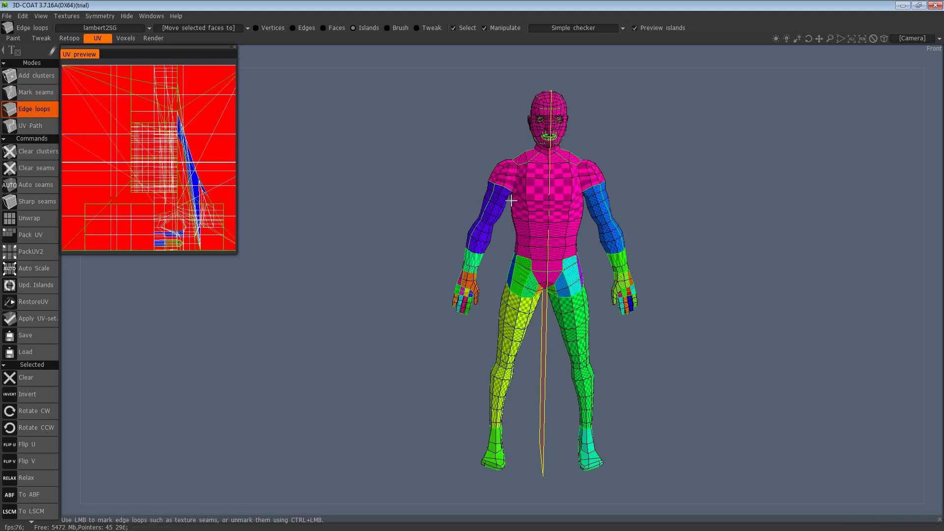
pyautogui.moveTo(463, 189); pyautogui.dragTo(422, 192)
pyautogui.moveTo(422, 192); pyautogui.dragTo(397, 158, button='middle')
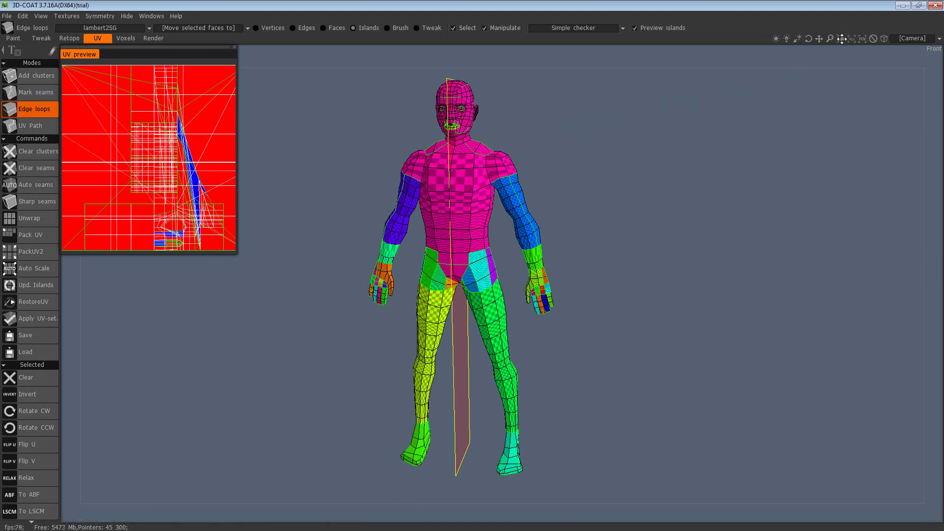
# Step: Rotate and brighten the viewport light, then shift the model to the right
pyautogui.moveTo(782, 40); pyautogui.dragTo(799, 39)
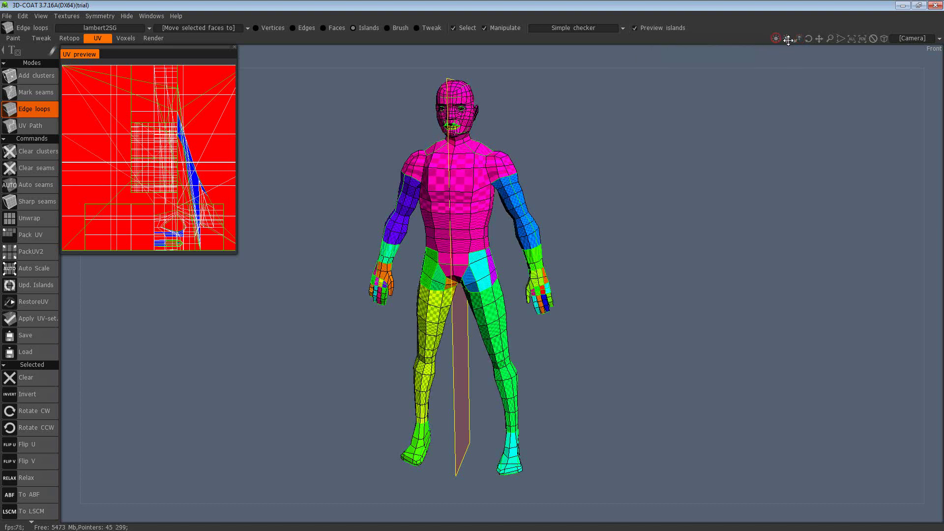
pyautogui.moveTo(788, 40); pyautogui.dragTo(788, 41)
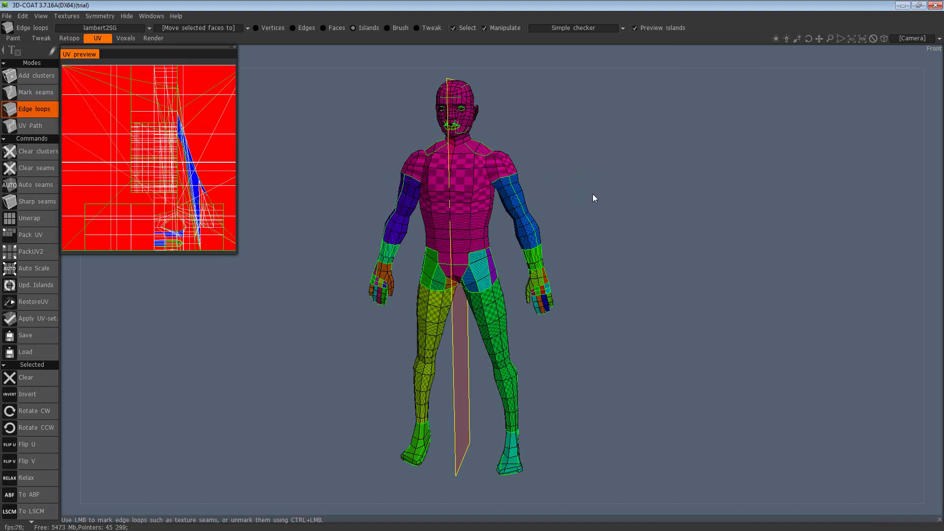
pyautogui.moveTo(592, 183); pyautogui.dragTo(684, 175, button='middle')
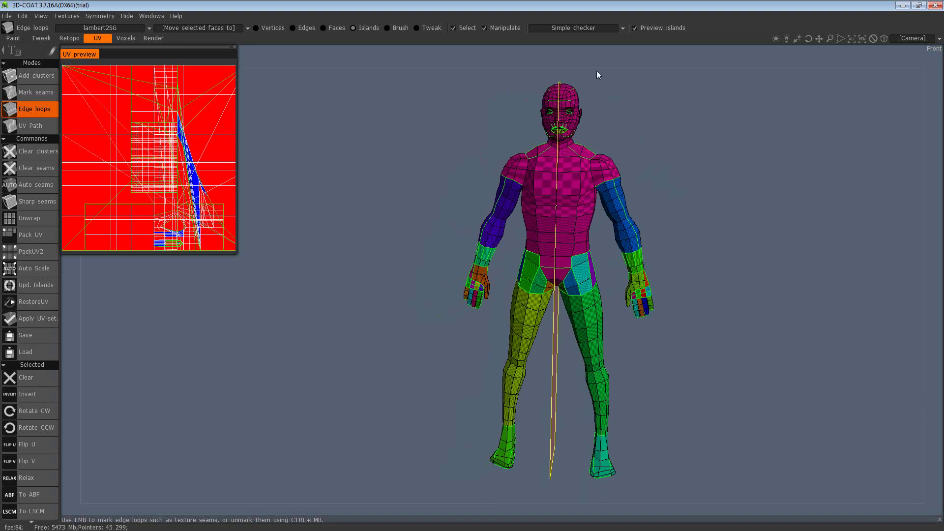
# Step: Try No checker and Complex checker, settling on No checker, then zoom to the upper body
pyautogui.click(582, 30)
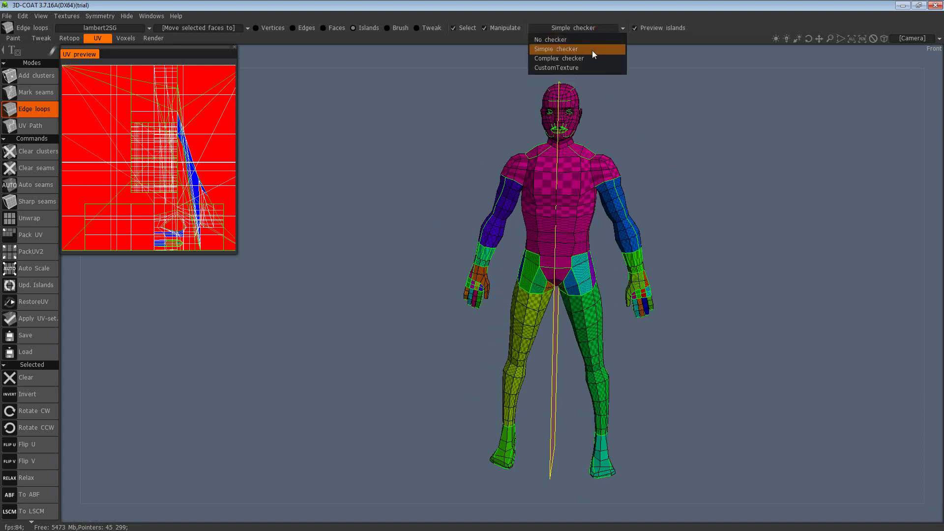
pyautogui.click(593, 49)
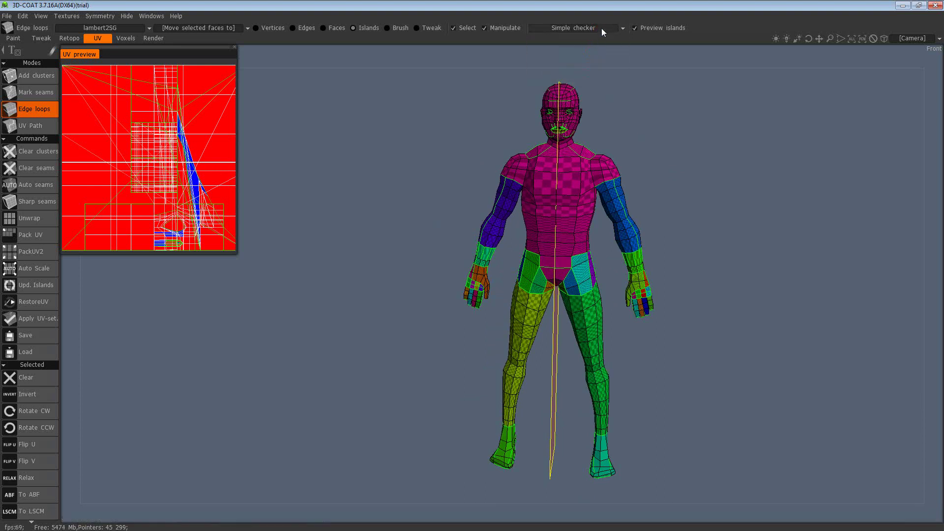
pyautogui.click(601, 28)
pyautogui.click(551, 40)
pyautogui.click(597, 30)
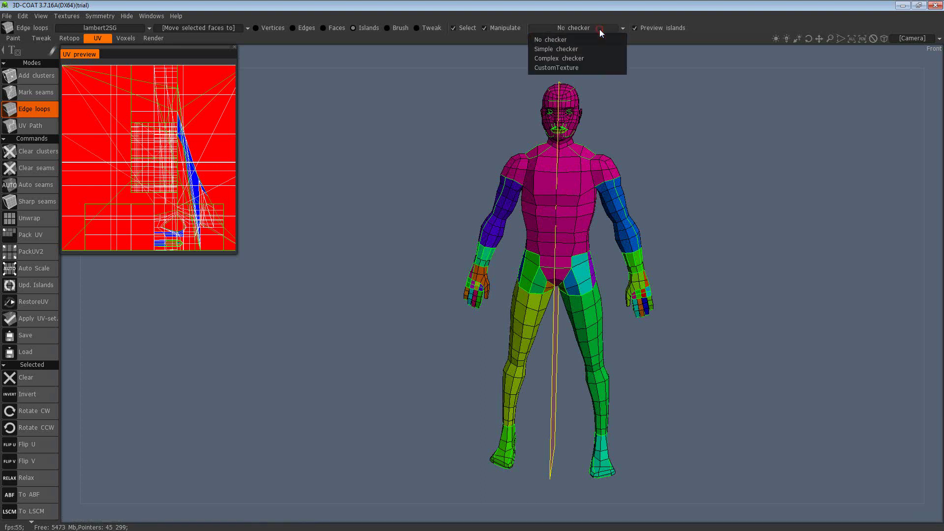
pyautogui.click(591, 57)
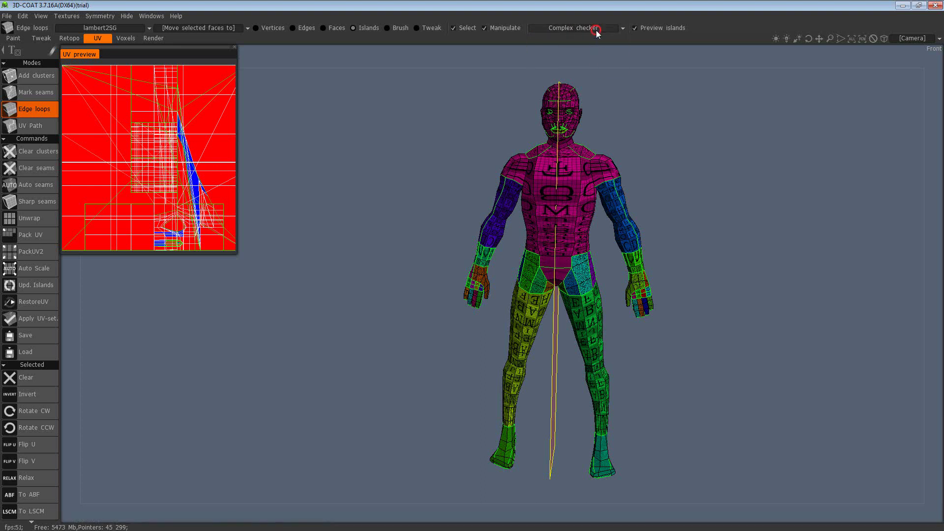
pyautogui.click(596, 29)
pyautogui.click(587, 40)
pyautogui.moveTo(706, 198); pyautogui.dragTo(760, 195)
pyautogui.moveTo(761, 198); pyautogui.dragTo(770, 181, button='right')
pyautogui.moveTo(722, 165); pyautogui.dragTo(715, 231, button='middle')
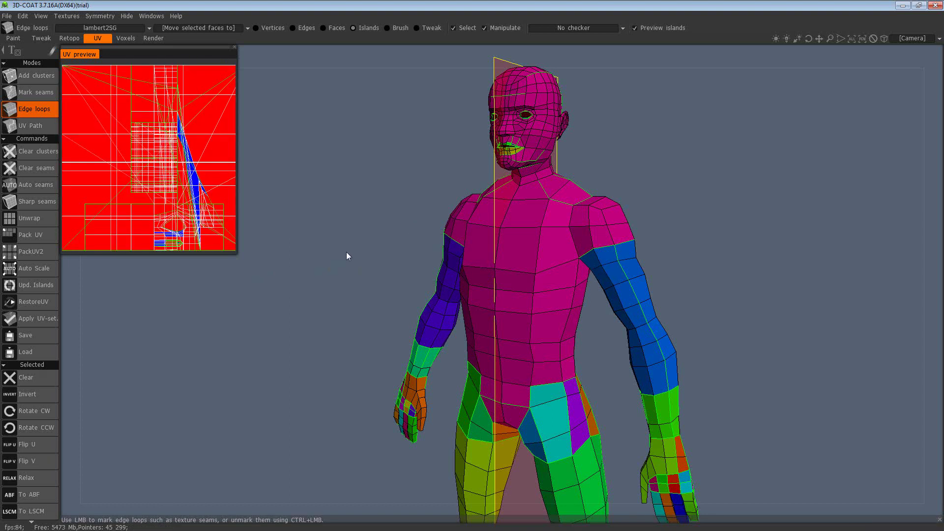
# Step: Reframe the model from the front and activate Mark seams in the Modes panel
pyautogui.moveTo(347, 252); pyautogui.dragTo(311, 263, button='right')
pyautogui.moveTo(310, 263); pyautogui.dragTo(378, 252)
pyautogui.moveTo(378, 252); pyautogui.dragTo(370, 217, button='middle')
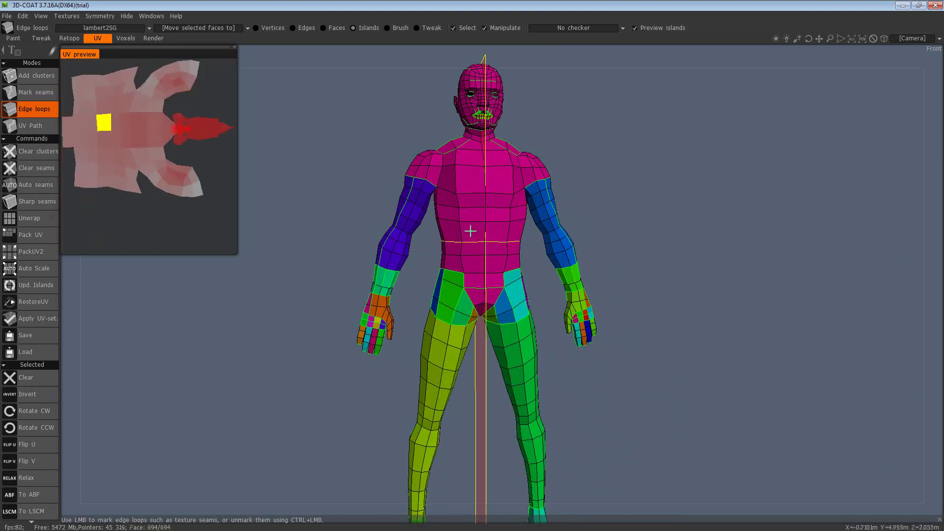
pyautogui.click(36, 92)
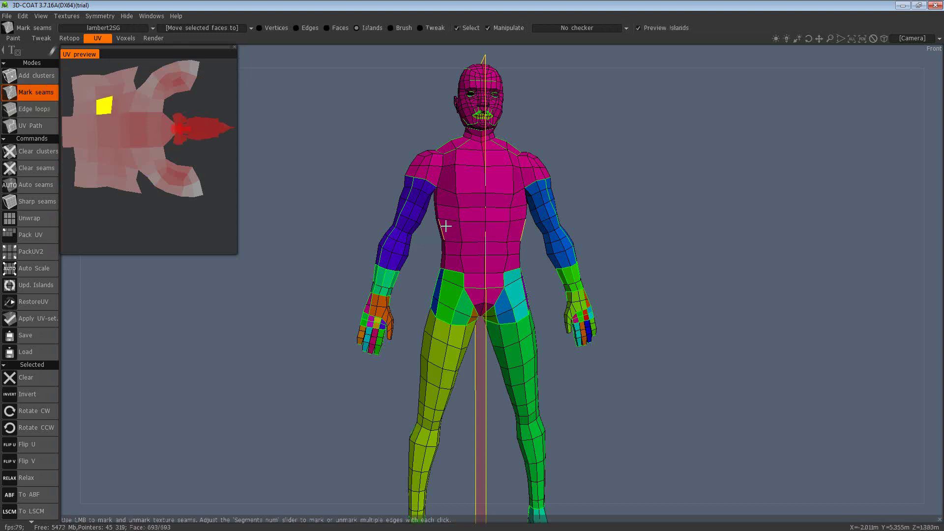
pyautogui.moveTo(633, 227); pyautogui.dragTo(588, 233)
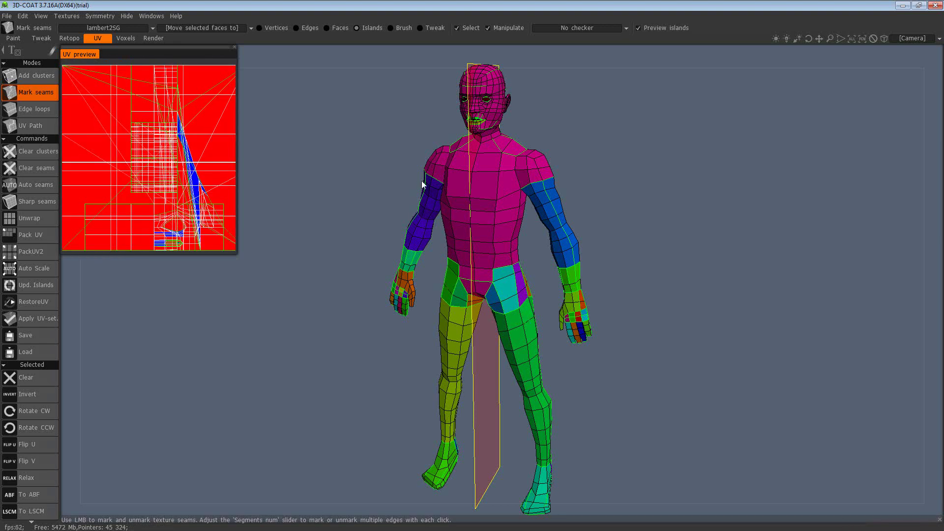
pyautogui.moveTo(651, 186); pyautogui.dragTo(635, 195)
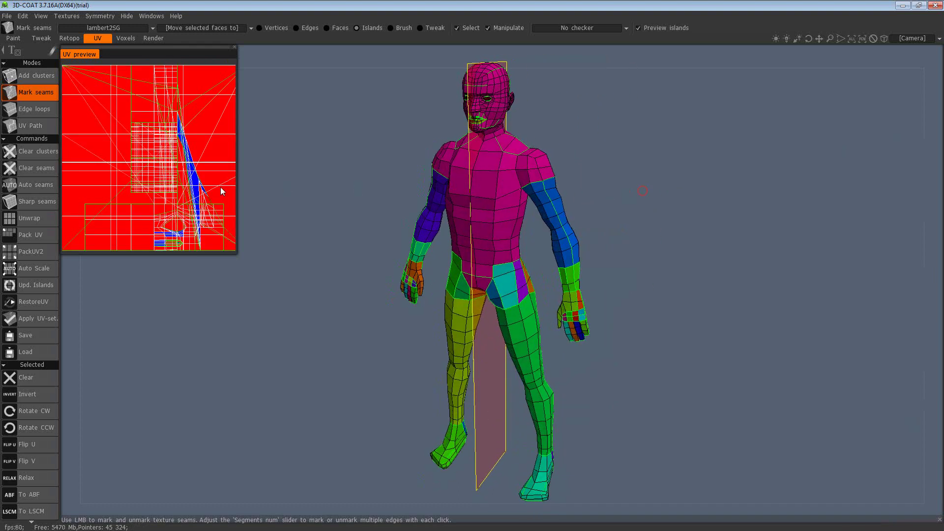
# Step: Clear all existing seams, then mark the first new seam edge at the waist
pyautogui.click(31, 169)
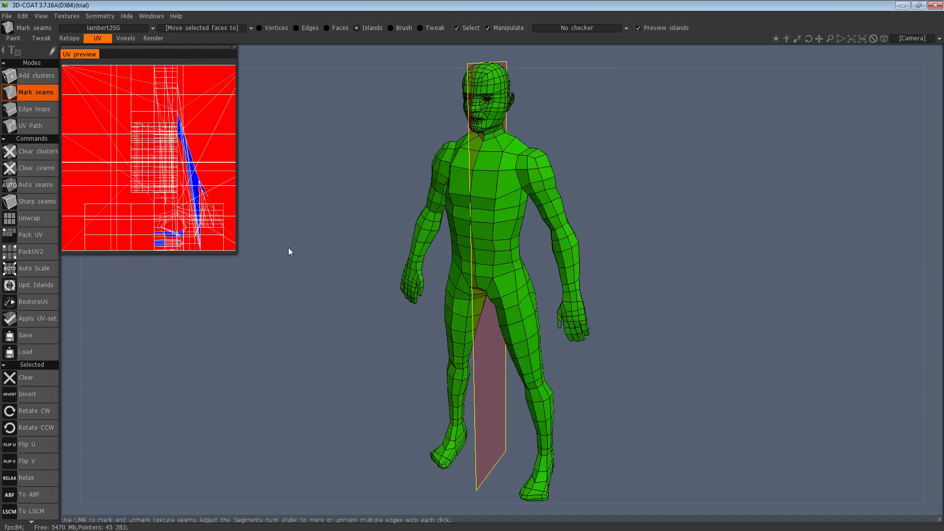
pyautogui.moveTo(343, 233); pyautogui.dragTo(387, 213)
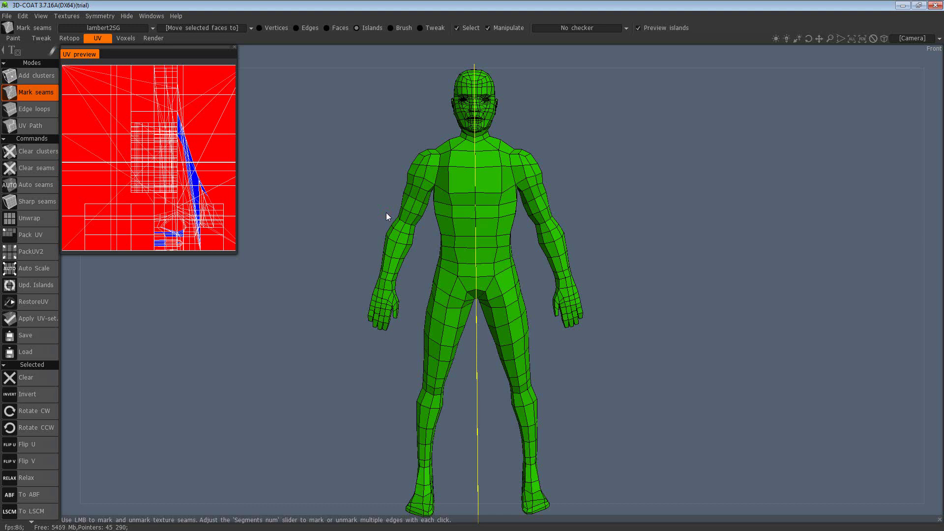
pyautogui.moveTo(385, 215)
pyautogui.mouseDown()
pyautogui.moveTo(356, 222)
pyautogui.moveTo(372, 219)
pyautogui.mouseUp()
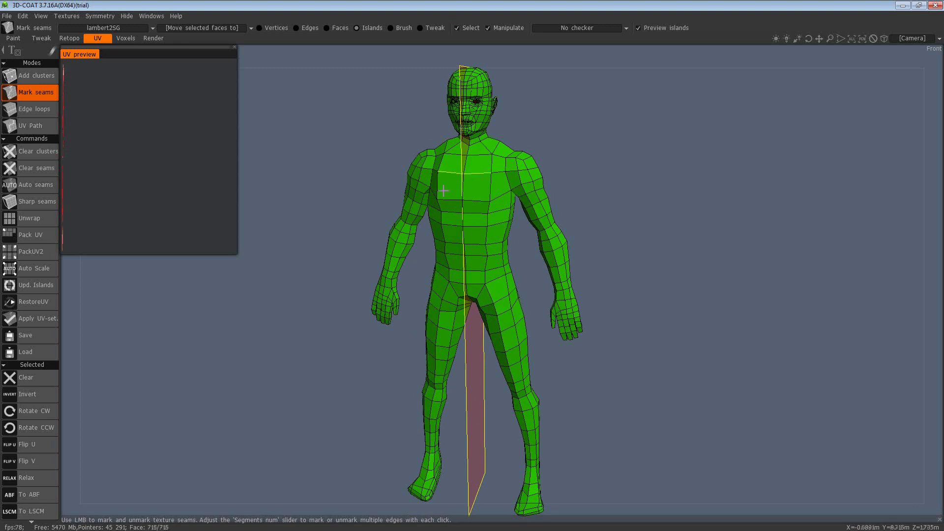
pyautogui.moveTo(365, 223); pyautogui.dragTo(393, 215)
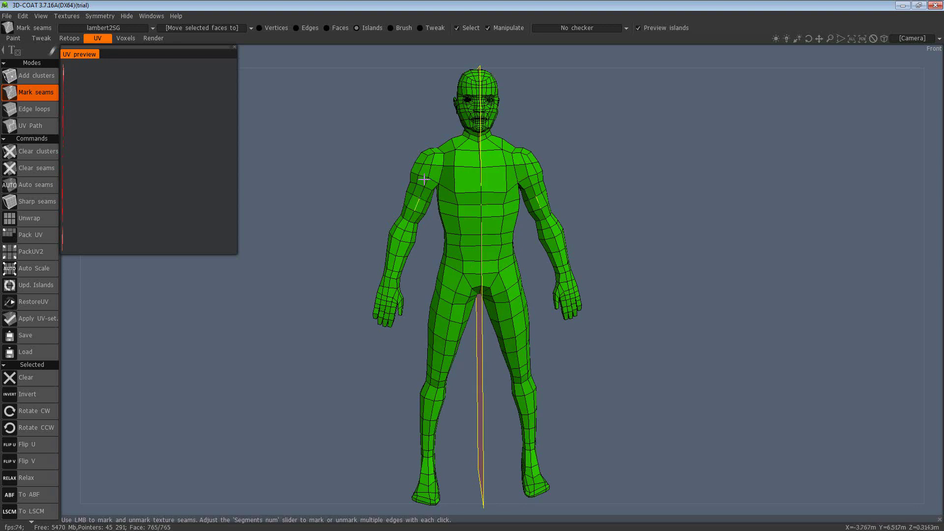
pyautogui.click(454, 265)
# Step: In Edge loops mode, seam the waist loop front and back so the legs form their own island
pyautogui.click(30, 108)
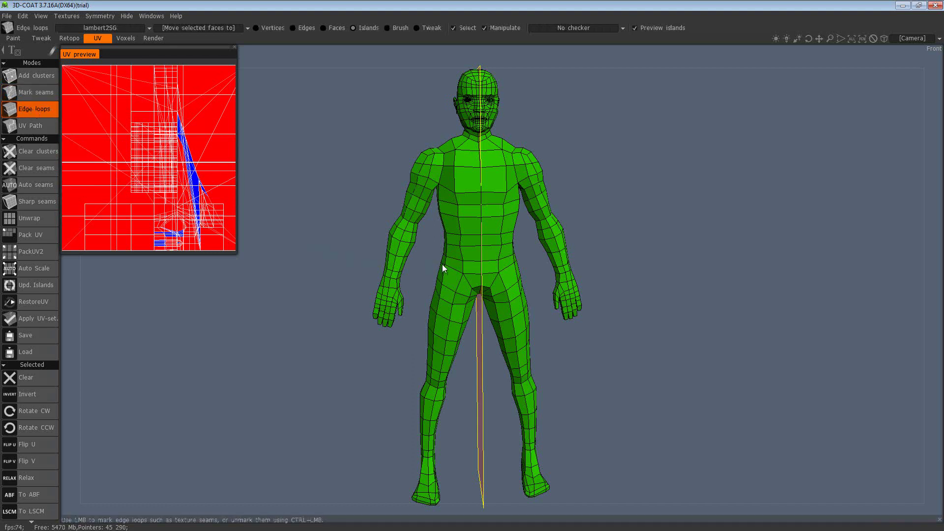
pyautogui.click(457, 257)
pyautogui.moveTo(448, 257); pyautogui.dragTo(654, 259, button='right')
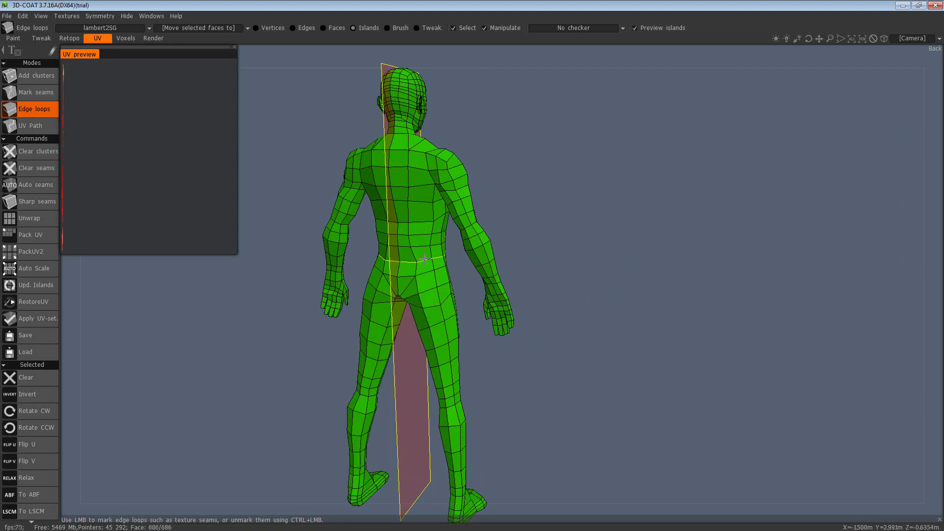
pyautogui.click(424, 259)
pyautogui.moveTo(573, 257); pyautogui.dragTo(382, 251, button='right')
pyautogui.scroll(3, 356, 214)
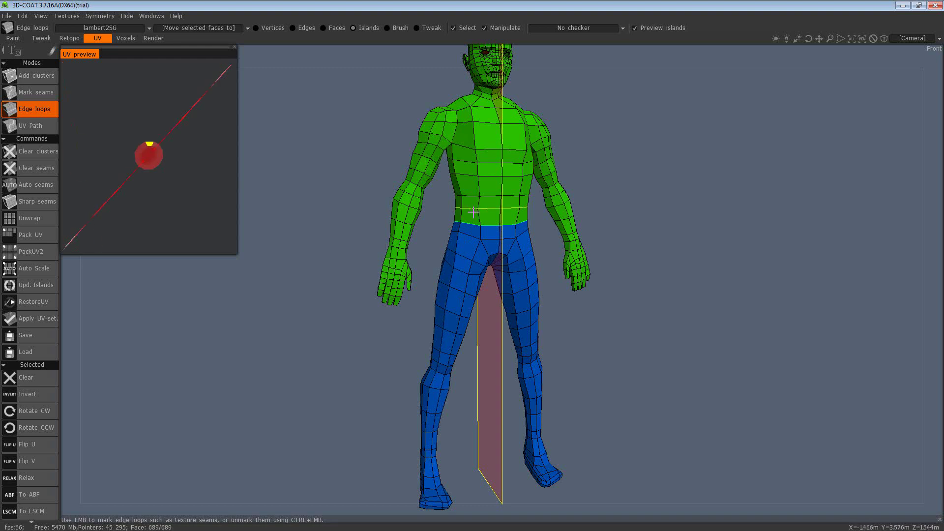
# Step: Mark the ankle edge loop as a seam to cut the foot free
pyautogui.moveTo(614, 340); pyautogui.dragTo(639, 243, button='middle')
pyautogui.moveTo(651, 313); pyautogui.dragTo(595, 309)
pyautogui.moveTo(500, 342); pyautogui.dragTo(589, 329)
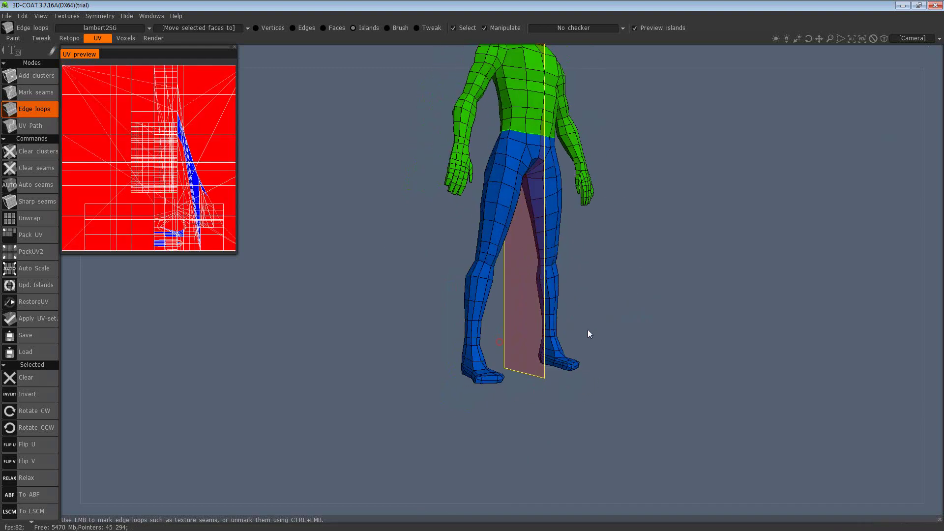
pyautogui.click(469, 346)
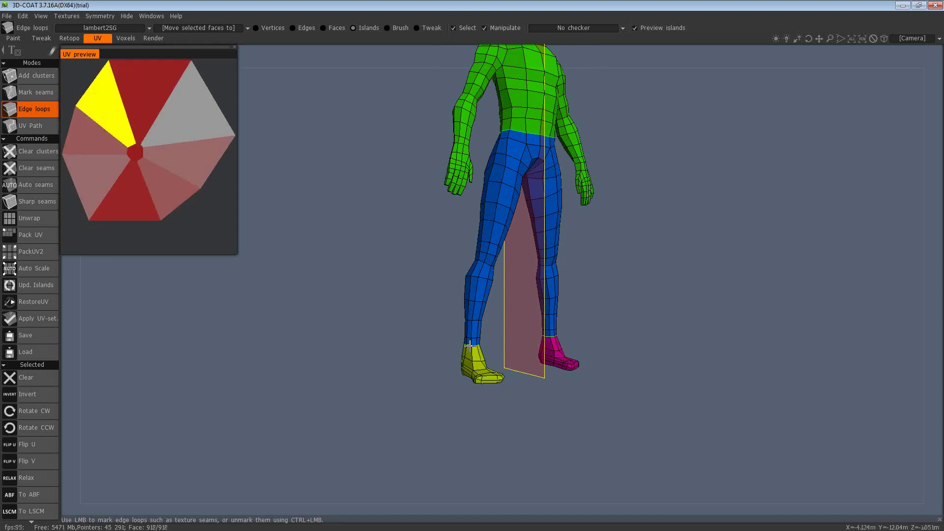
# Step: Mark an edge loop running along the leg as a seam, splitting the legs apart
pyautogui.moveTo(645, 308)
pyautogui.mouseDown()
pyautogui.moveTo(627, 338)
pyautogui.moveTo(423, 320)
pyautogui.moveTo(584, 322)
pyautogui.moveTo(626, 309)
pyautogui.moveTo(611, 308)
pyautogui.moveTo(619, 305)
pyautogui.moveTo(628, 312)
pyautogui.mouseUp()
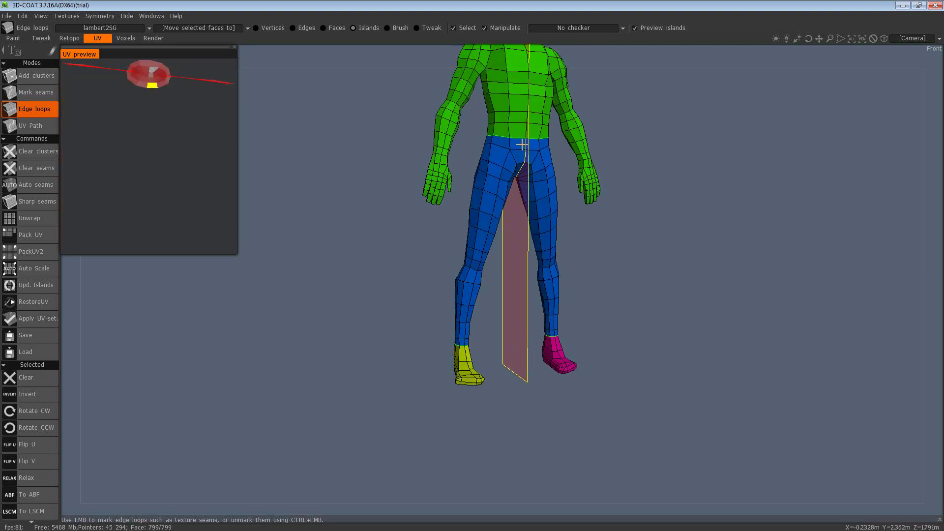
pyautogui.moveTo(626, 215); pyautogui.dragTo(535, 201)
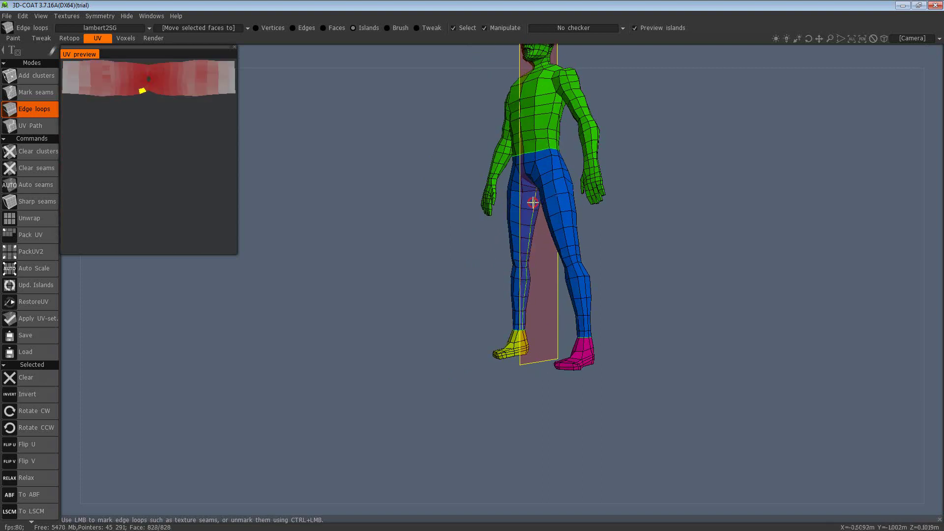
pyautogui.moveTo(615, 221); pyautogui.dragTo(743, 241)
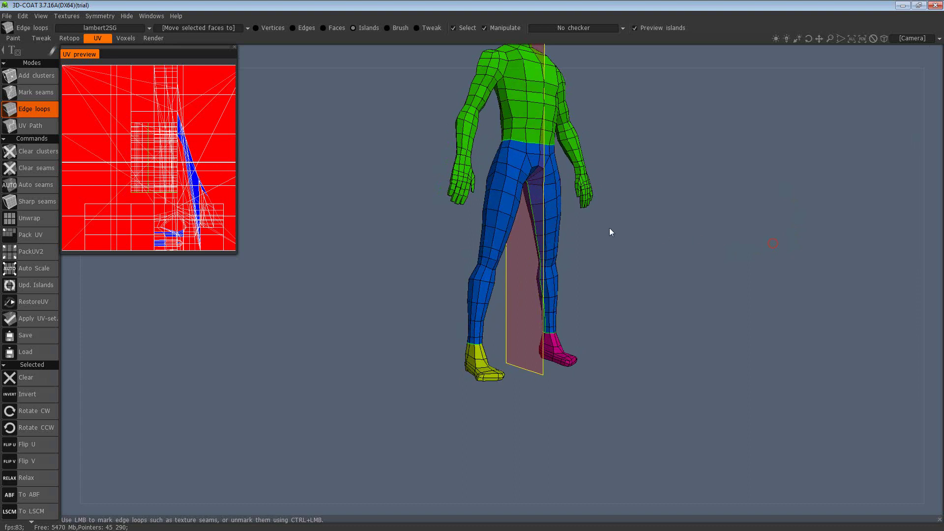
pyautogui.click(497, 163)
pyautogui.moveTo(634, 219); pyautogui.dragTo(456, 215)
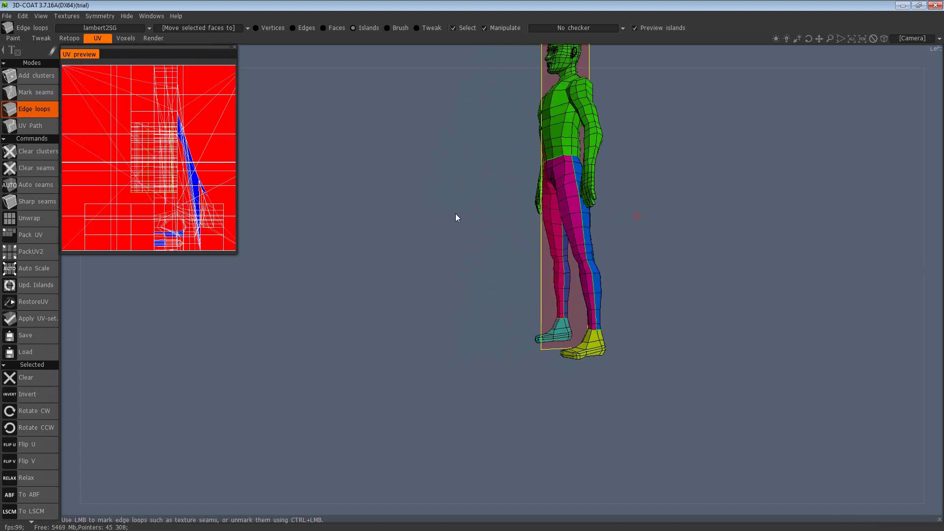
pyautogui.moveTo(641, 308); pyautogui.dragTo(813, 308)
pyautogui.moveTo(774, 278); pyautogui.dragTo(718, 302)
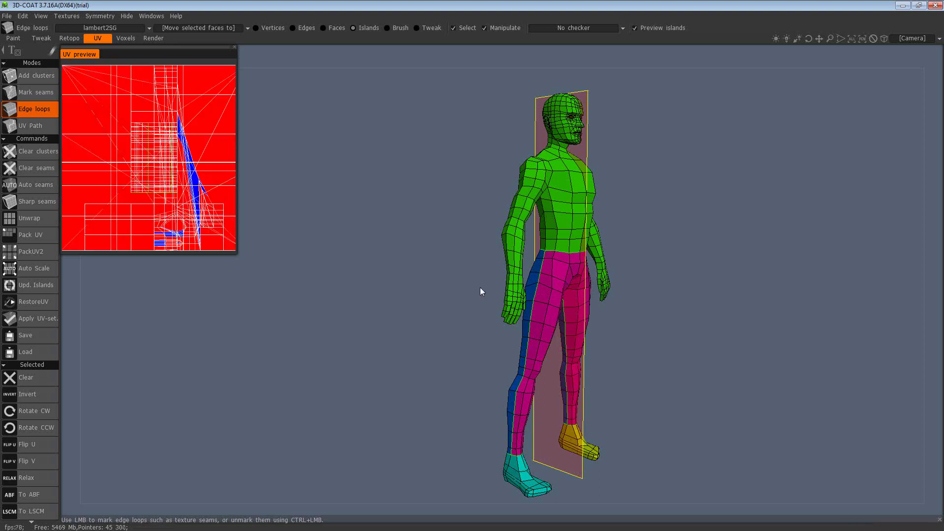
# Step: Turn symmetry off, try a seam on the knee loop, then undo it
pyautogui.moveTo(108, 19)
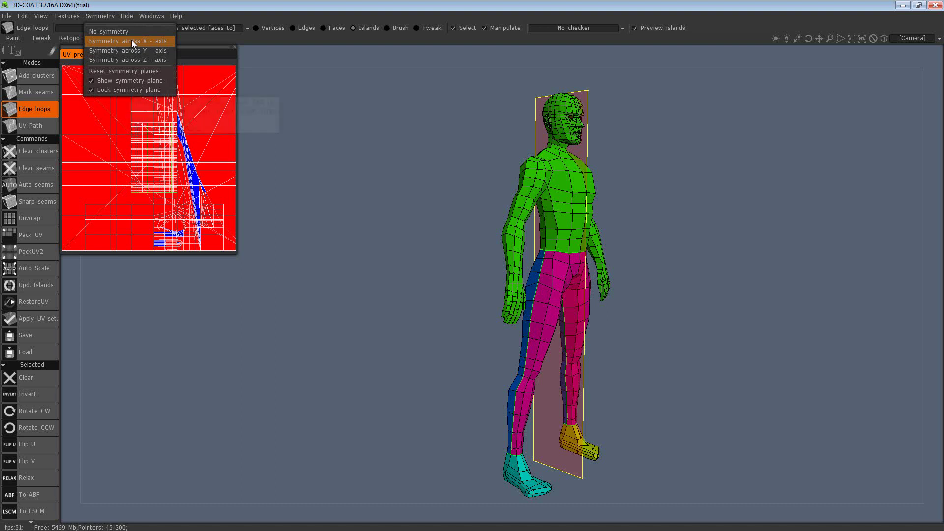
pyautogui.click(107, 32)
pyautogui.moveTo(647, 242); pyautogui.dragTo(604, 274)
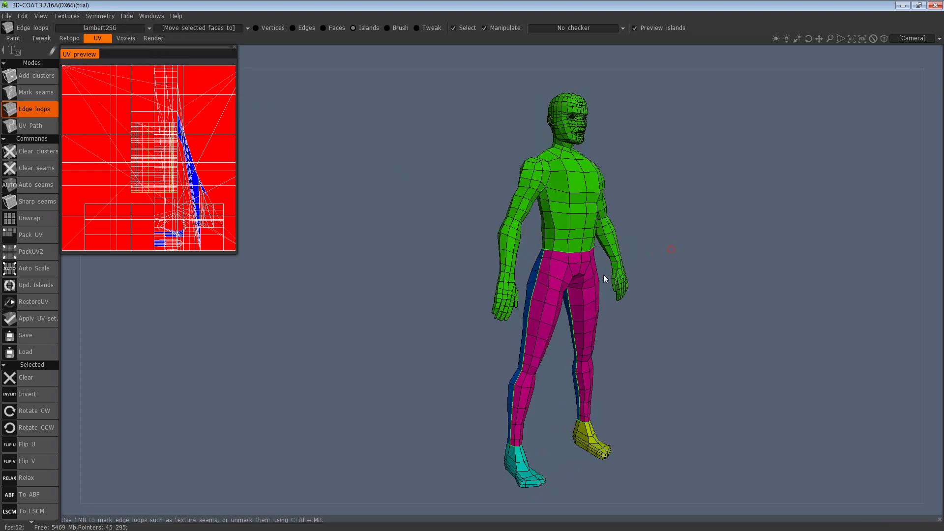
pyautogui.click(533, 319)
pyautogui.keyDown('shift'); pyautogui.moveTo(684, 338); pyautogui.dragTo(664, 340); pyautogui.keyUp('shift')
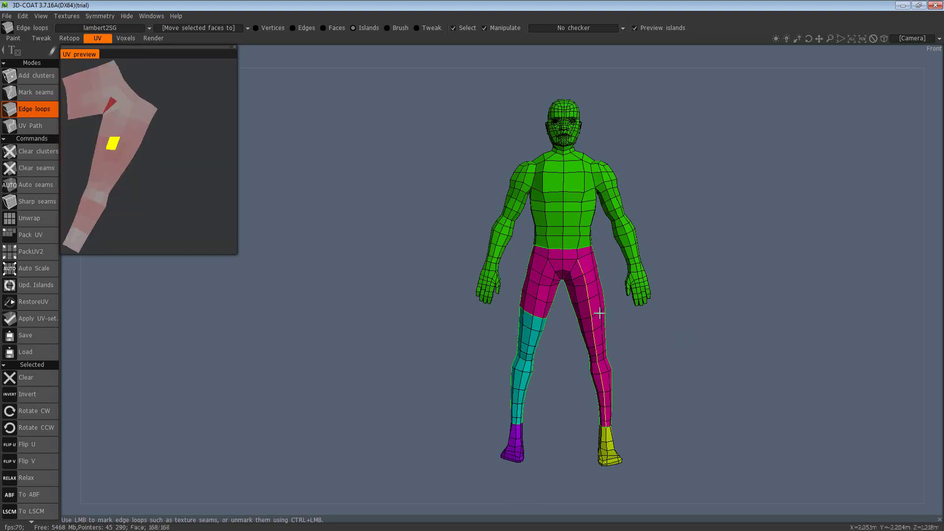
pyautogui.hotkey('ctrl', 'z')
# Step: Set symmetry across the X axis, trying other axes before settling back on X
pyautogui.click(100, 17)
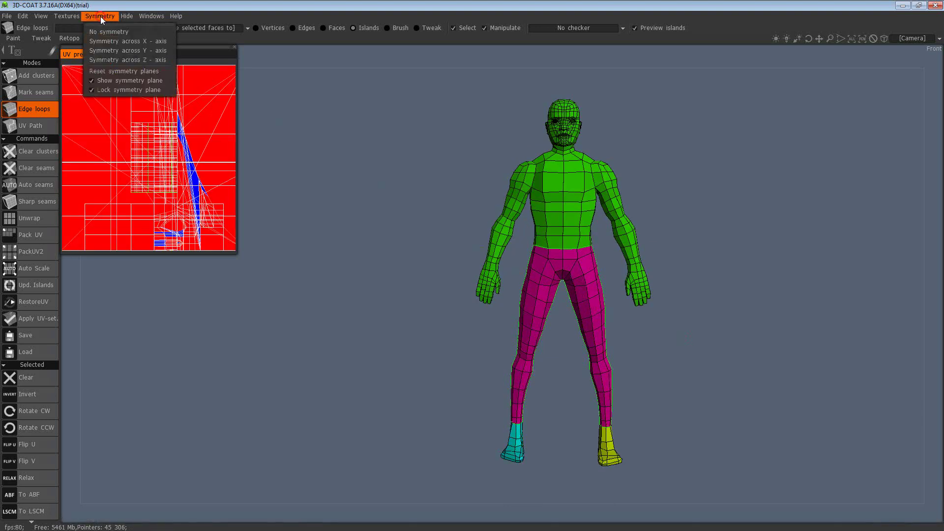
pyautogui.click(122, 41)
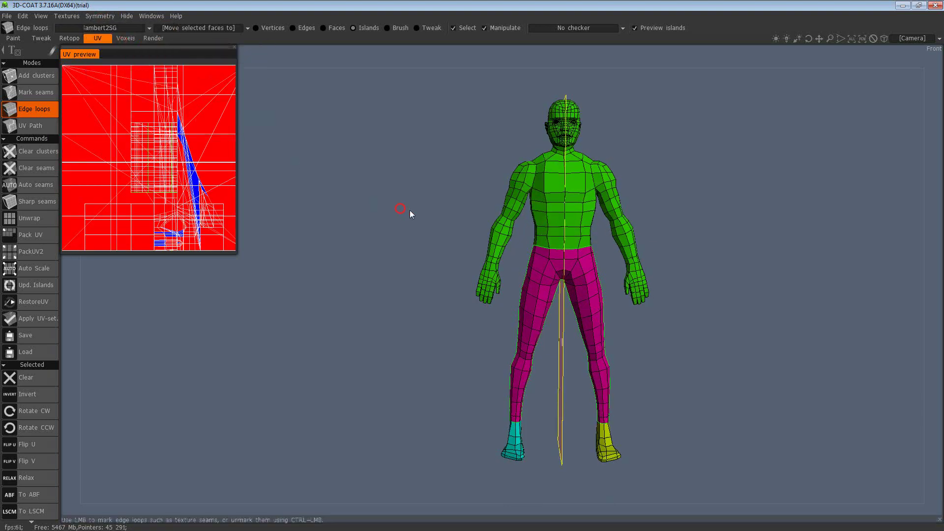
pyautogui.moveTo(429, 212); pyautogui.dragTo(498, 258)
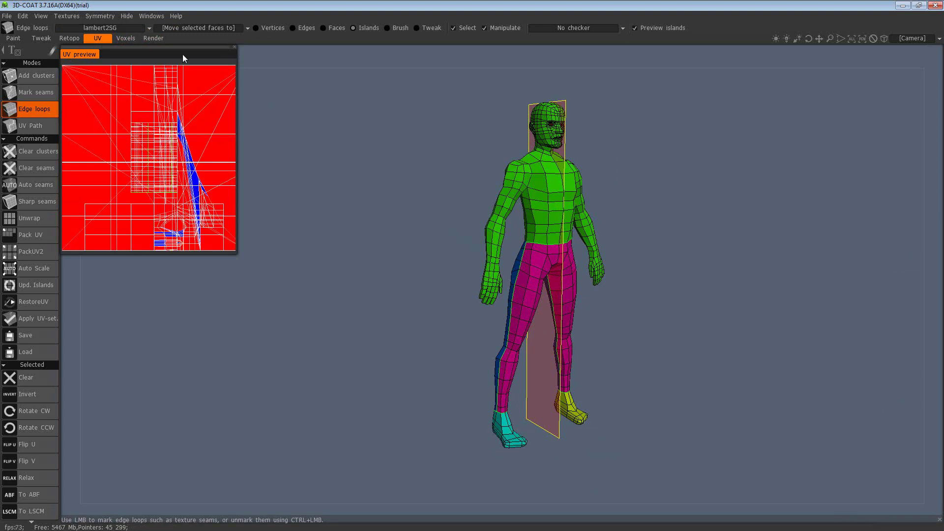
pyautogui.click(101, 16)
pyautogui.click(117, 43)
pyautogui.click(109, 20)
pyautogui.click(130, 62)
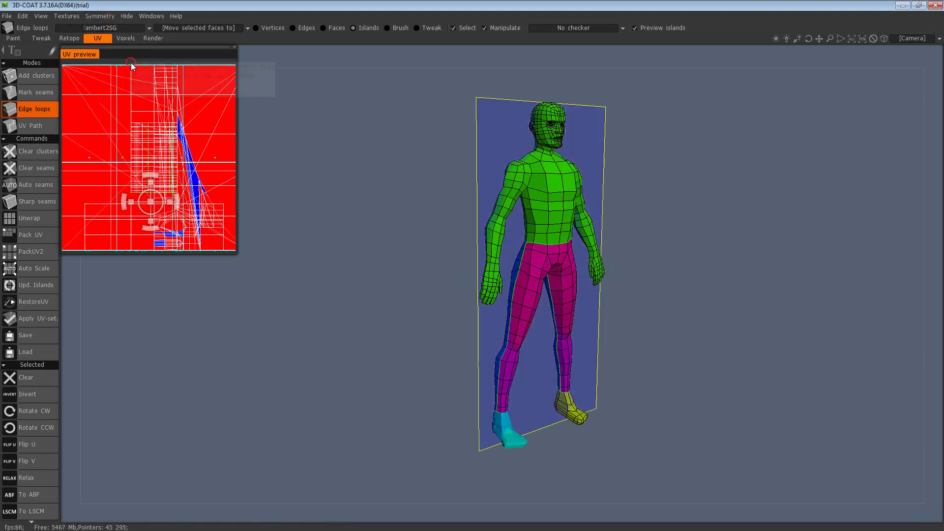
pyautogui.moveTo(396, 226); pyautogui.dragTo(374, 162)
pyautogui.click(112, 16)
pyautogui.click(123, 41)
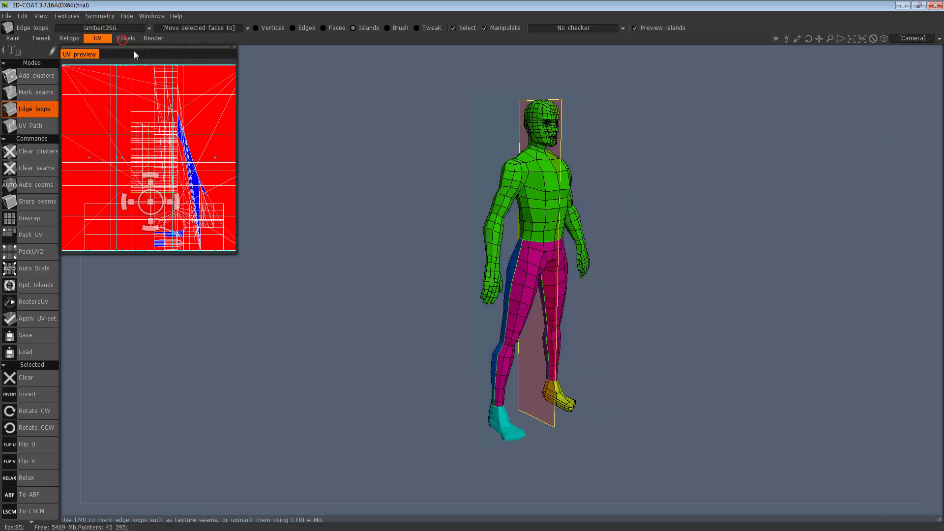
pyautogui.moveTo(477, 231); pyautogui.dragTo(429, 238)
pyautogui.moveTo(693, 308); pyautogui.dragTo(588, 294)
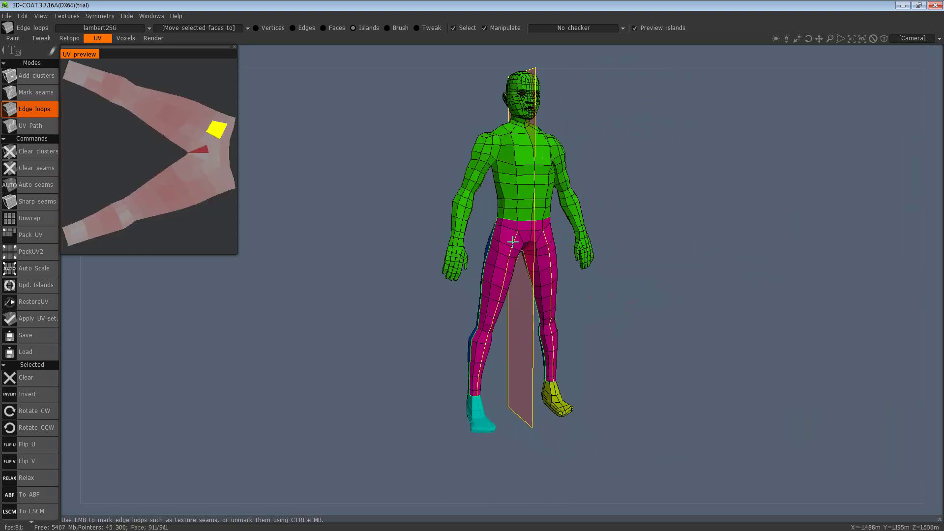
pyautogui.moveTo(484, 244); pyautogui.dragTo(615, 290)
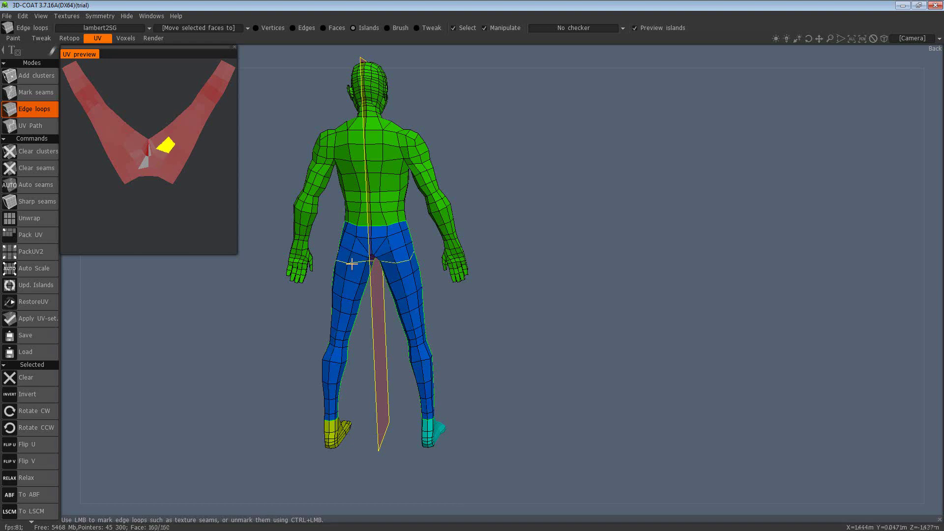
pyautogui.moveTo(531, 308); pyautogui.dragTo(353, 300)
pyautogui.moveTo(569, 309); pyautogui.dragTo(591, 313)
pyautogui.moveTo(591, 307); pyautogui.dragTo(591, 180, button='right')
pyautogui.moveTo(610, 208); pyautogui.dragTo(586, 206)
pyautogui.moveTo(587, 207); pyautogui.dragTo(688, 237, button='middle')
pyautogui.moveTo(664, 241); pyautogui.dragTo(662, 207)
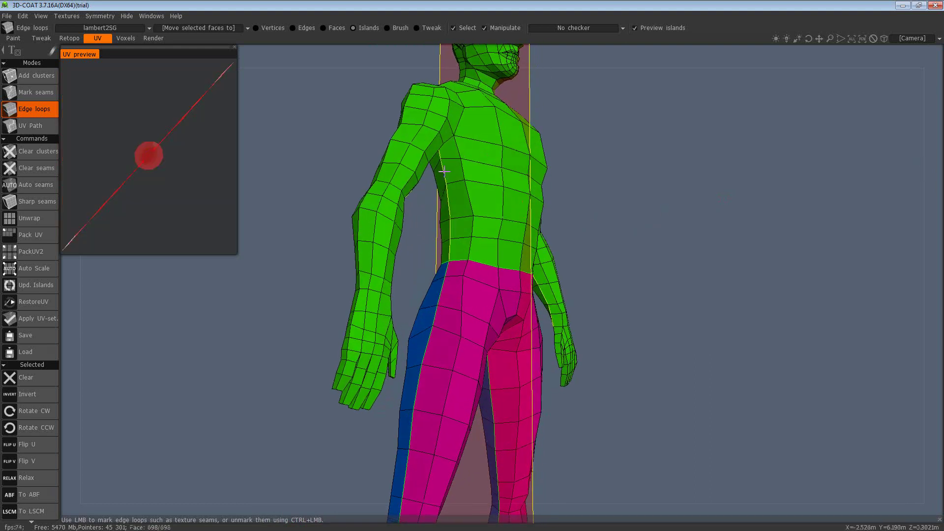
pyautogui.moveTo(430, 168); pyautogui.dragTo(453, 164)
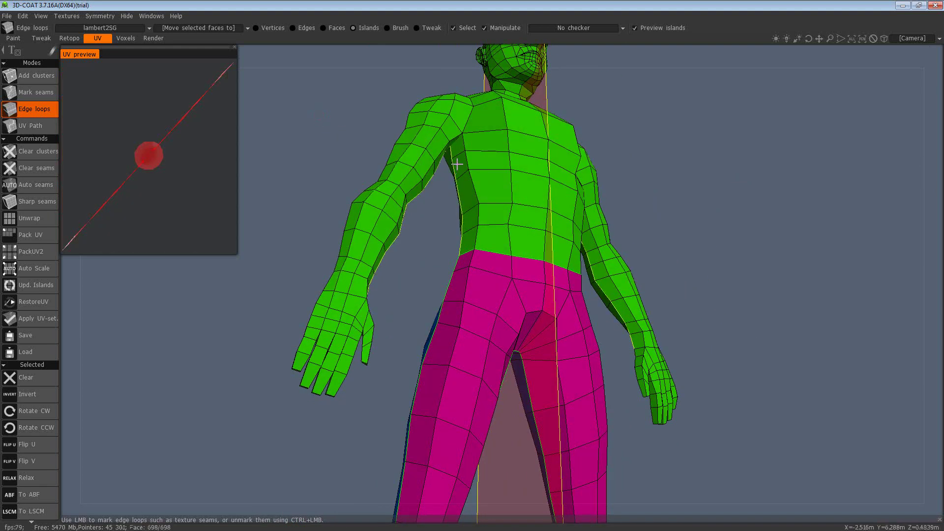
pyautogui.moveTo(361, 142); pyautogui.dragTo(390, 343)
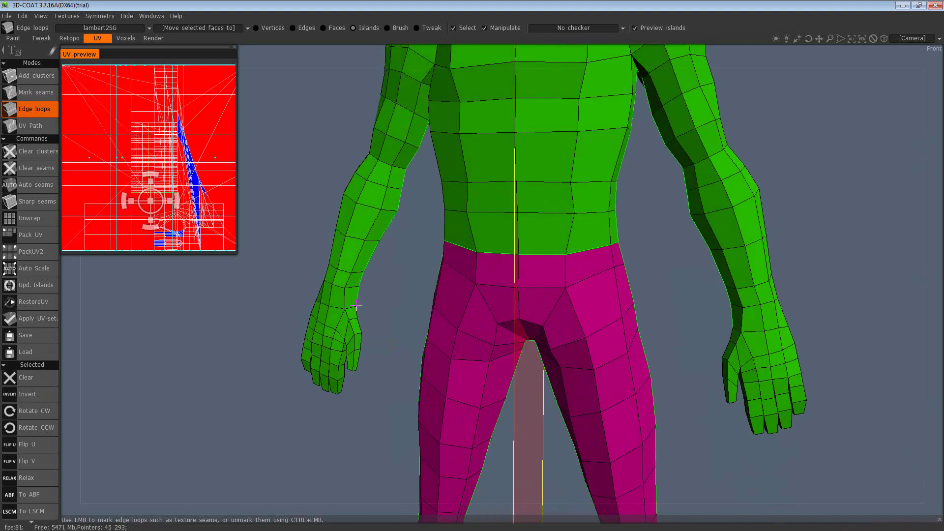
pyautogui.moveTo(374, 307); pyautogui.dragTo(424, 280)
pyautogui.moveTo(420, 234); pyautogui.dragTo(420, 319, button='middle')
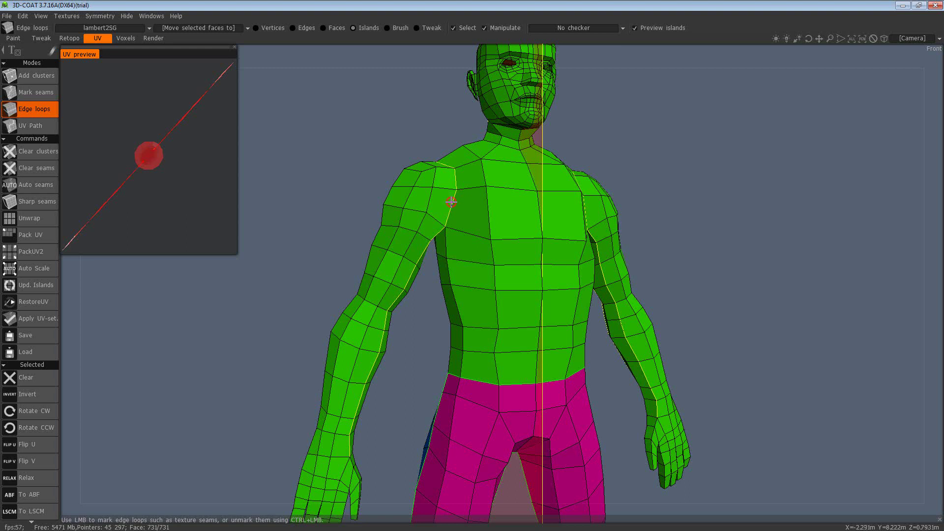
pyautogui.moveTo(332, 200); pyautogui.dragTo(427, 223)
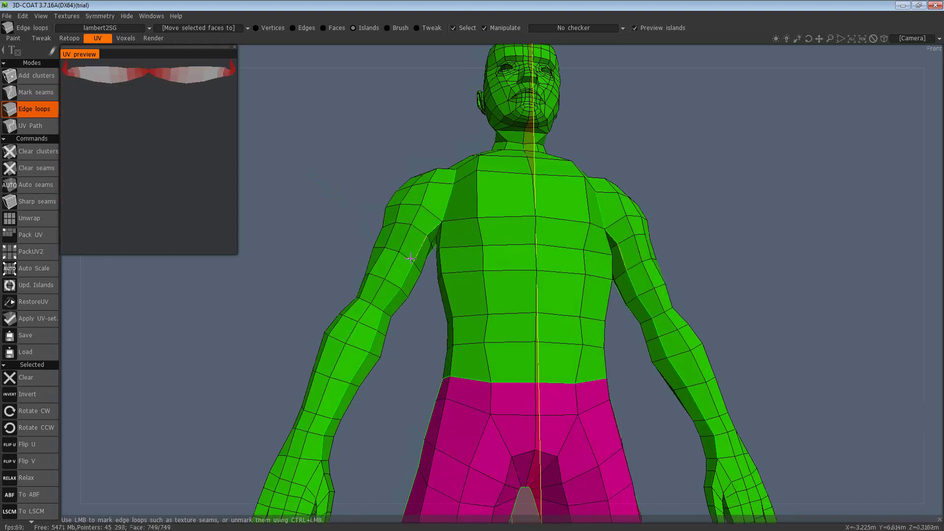
pyautogui.moveTo(352, 388); pyautogui.dragTo(459, 211)
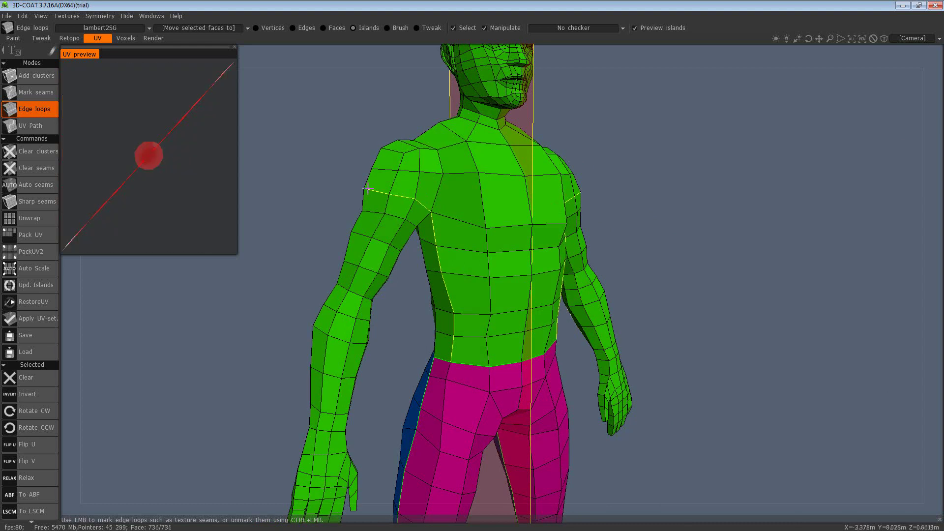
# Step: In Mark seams mode, mark shoulder edges on the front and back as seams
pyautogui.click(23, 93)
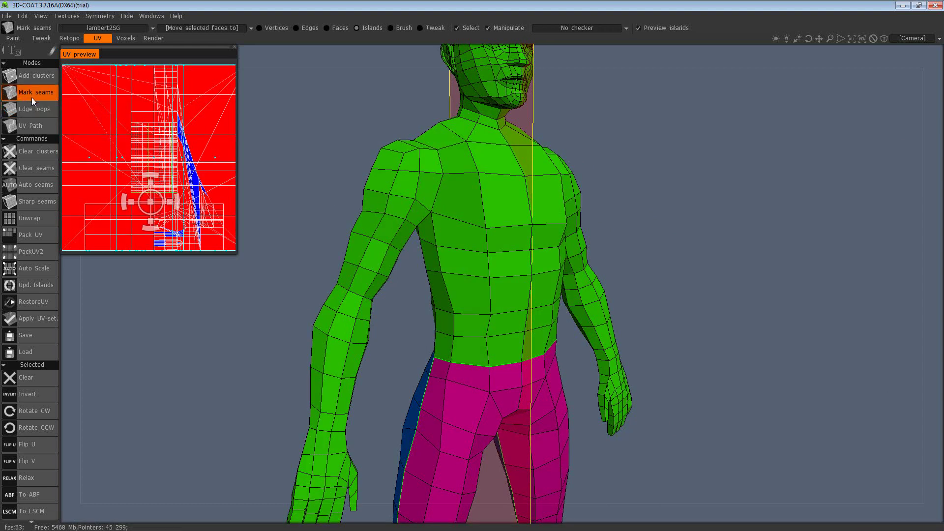
pyautogui.click(442, 197)
pyautogui.moveTo(372, 136); pyautogui.dragTo(374, 173)
pyautogui.moveTo(618, 198); pyautogui.dragTo(758, 202)
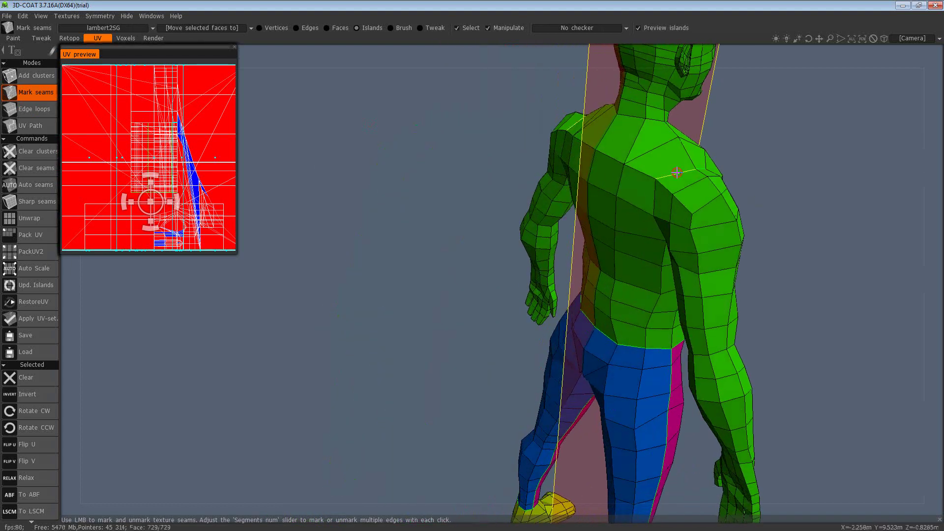
pyautogui.moveTo(653, 194); pyautogui.dragTo(674, 239)
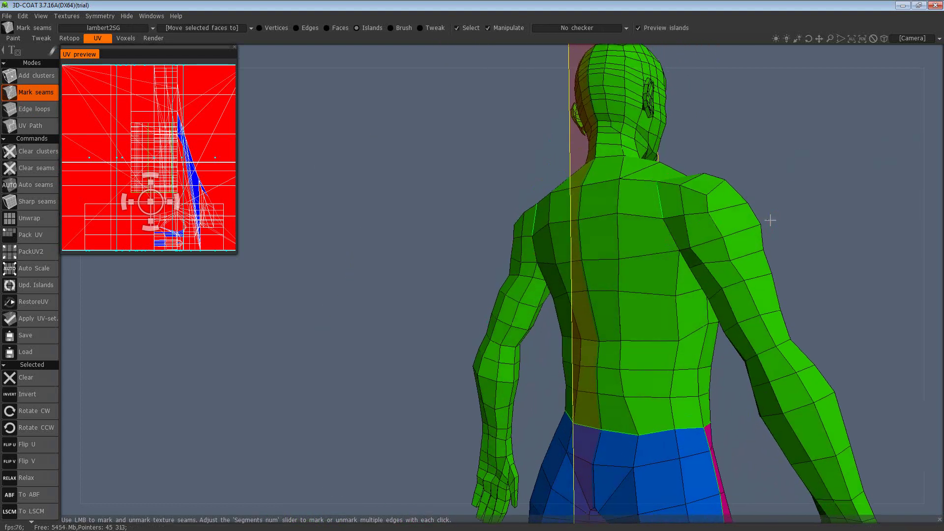
pyautogui.moveTo(773, 220); pyautogui.dragTo(814, 156)
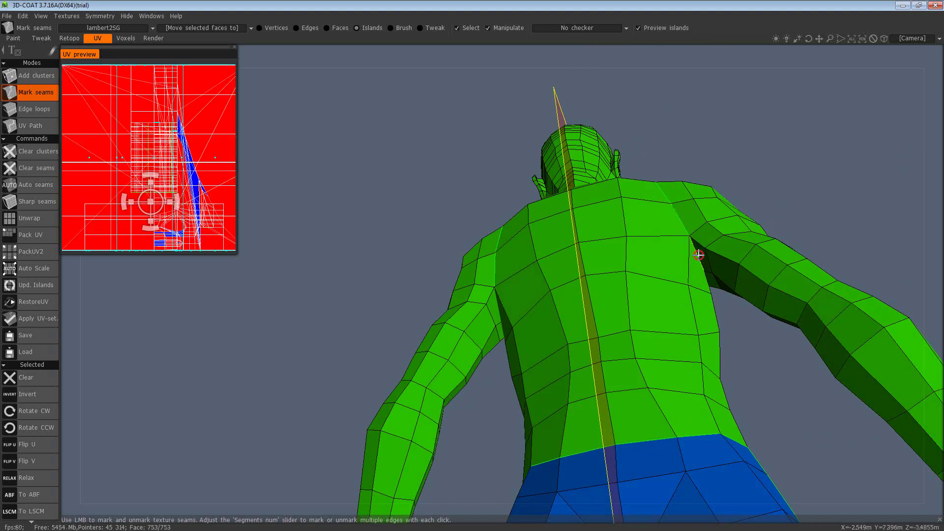
pyautogui.moveTo(698, 255); pyautogui.dragTo(505, 188)
pyautogui.click(798, 173)
# Step: Correct the arm/torso seam edges and mark the left shoulder edge as a seam
pyautogui.moveTo(623, 156); pyautogui.dragTo(482, 175)
pyautogui.moveTo(411, 152); pyautogui.dragTo(575, 276)
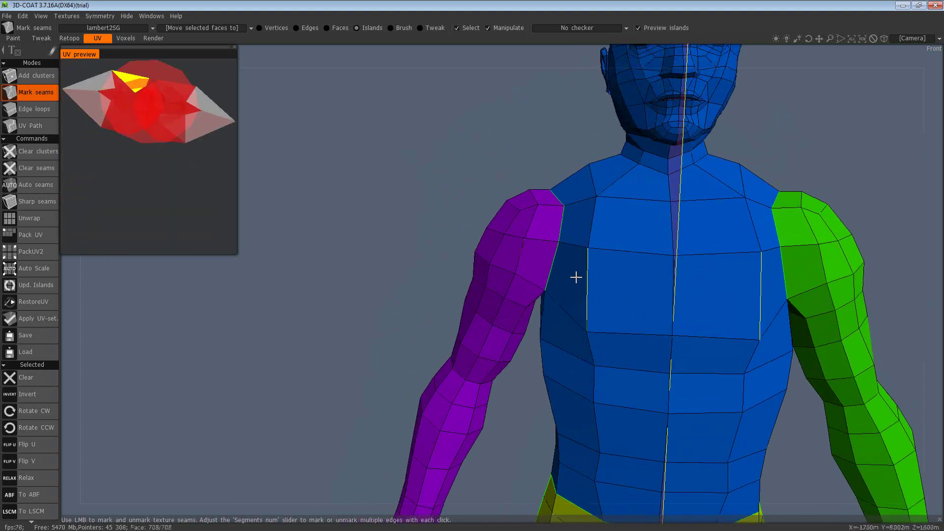
pyautogui.click(554, 264)
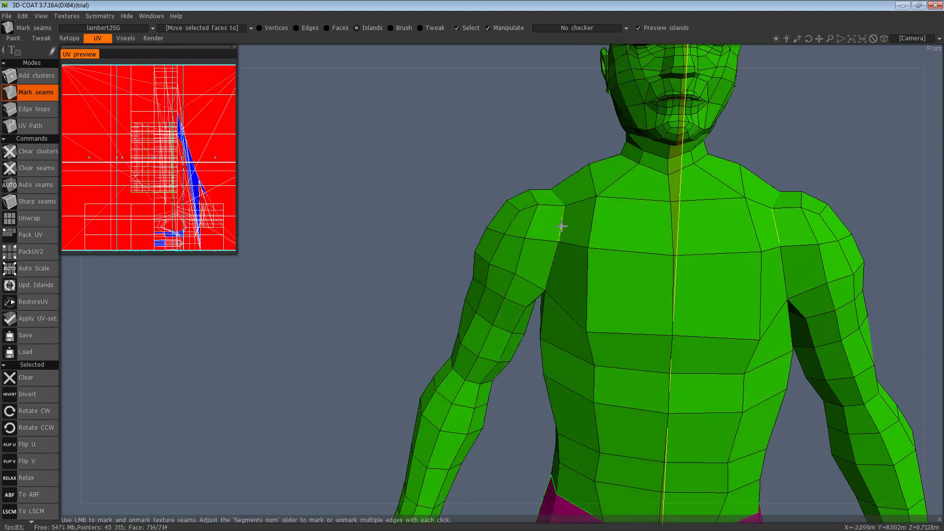
pyautogui.moveTo(465, 170); pyautogui.dragTo(576, 257)
pyautogui.click(567, 257)
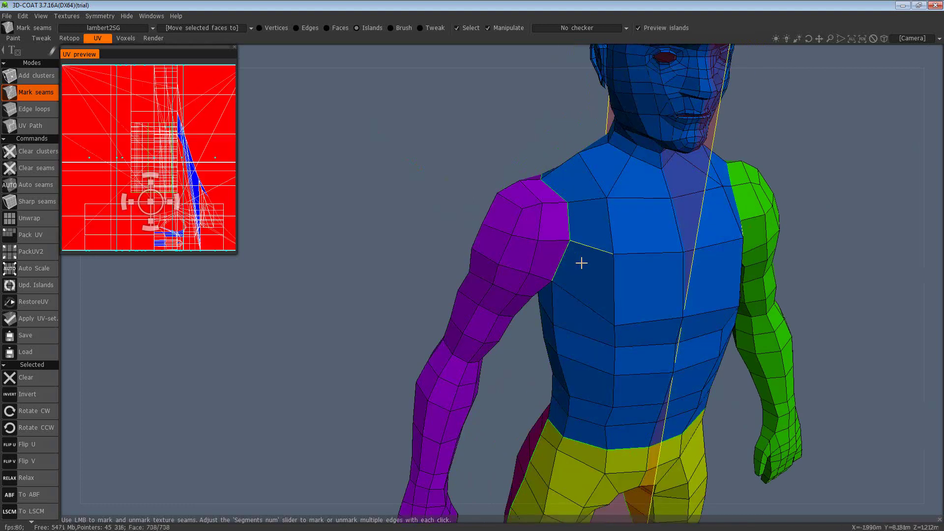
pyautogui.click(564, 259)
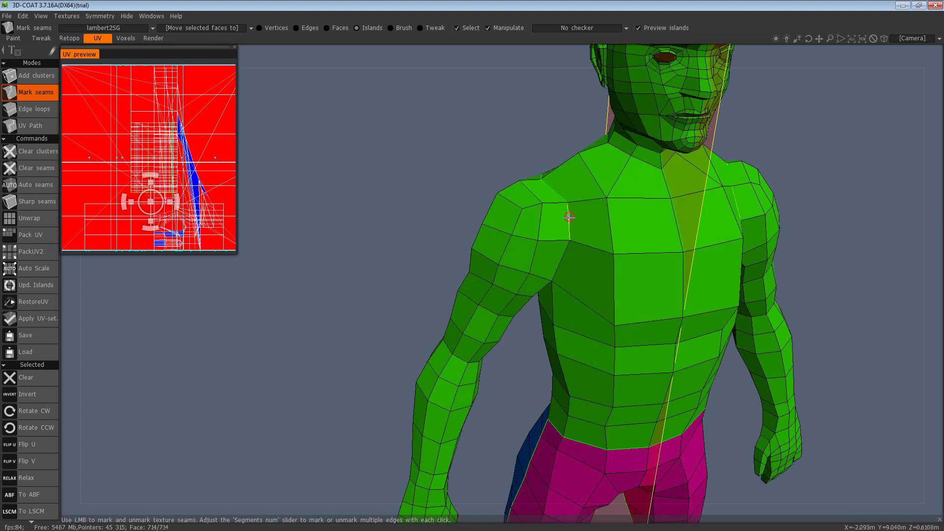
pyautogui.click(565, 236)
pyautogui.scroll(1, 450, 204)
pyautogui.moveTo(450, 204); pyautogui.dragTo(715, 201)
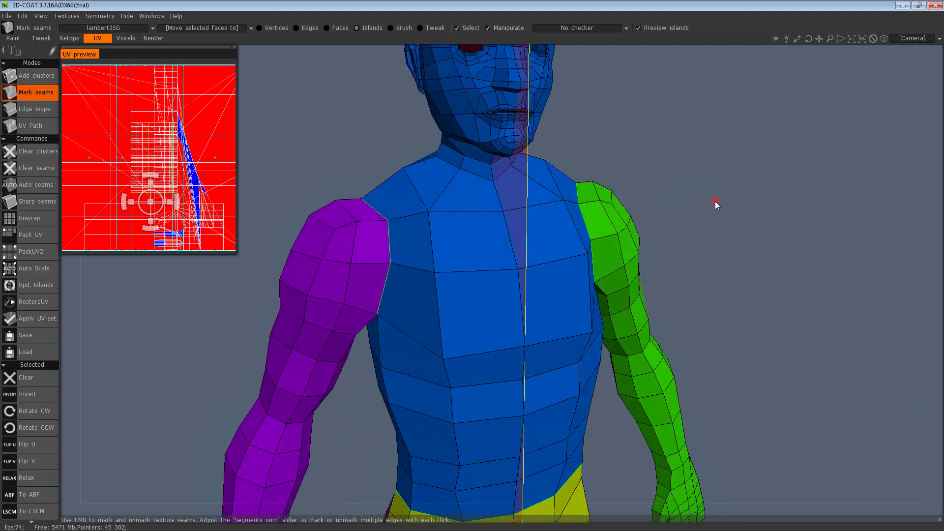
# Step: In UV Path mode, trace a path to the neck and mark it as a seam
pyautogui.click(54, 131)
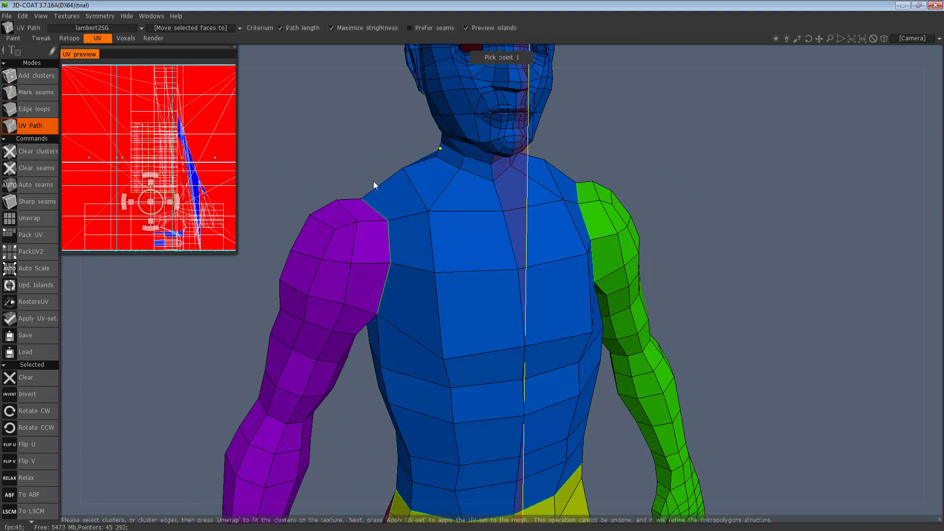
pyautogui.keyDown('alt'); pyautogui.moveTo(556, 249); pyautogui.dragTo(512, 185, button='middle'); pyautogui.keyUp('alt')
pyautogui.moveTo(642, 199)
pyautogui.mouseDown()
pyautogui.moveTo(663, 196)
pyautogui.moveTo(632, 198)
pyautogui.mouseUp()
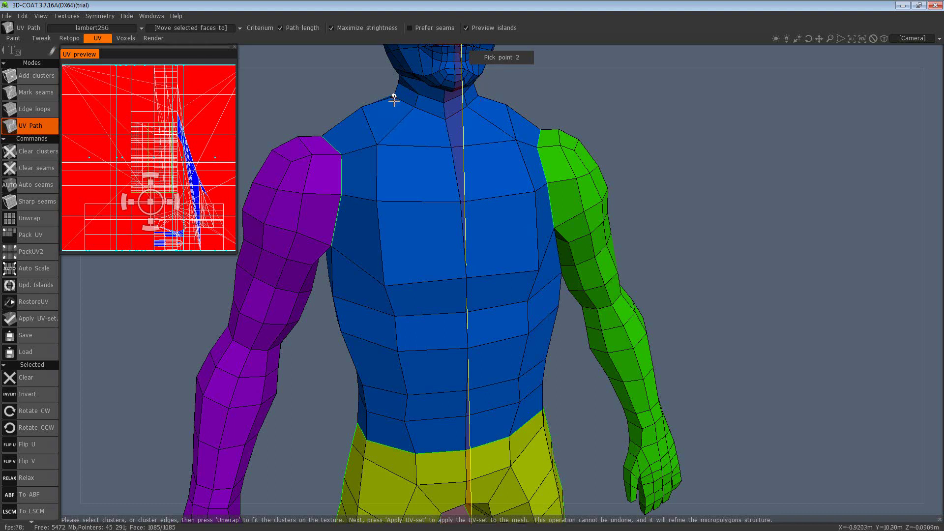
pyautogui.click(442, 119)
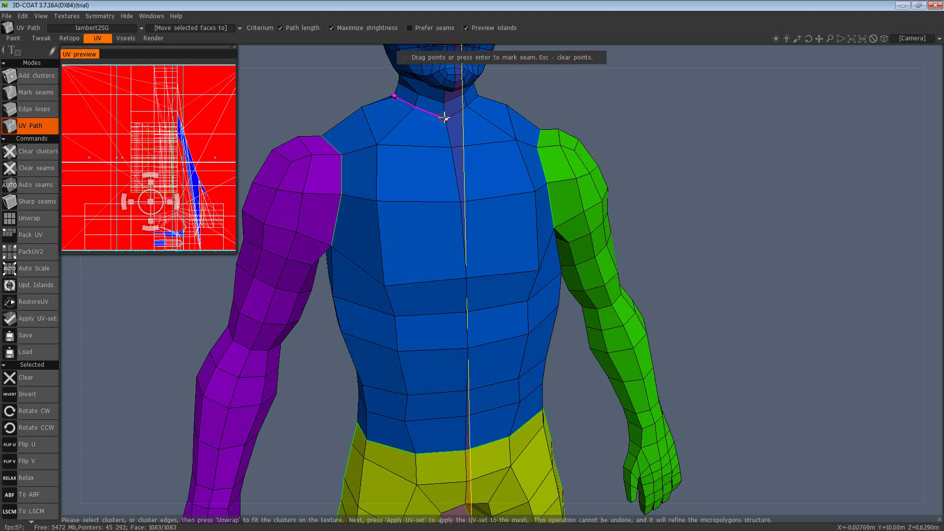
pyautogui.moveTo(547, 114); pyautogui.dragTo(395, 126)
pyautogui.moveTo(679, 93); pyautogui.dragTo(559, 111)
pyautogui.moveTo(693, 103); pyautogui.dragTo(693, 268, button='middle')
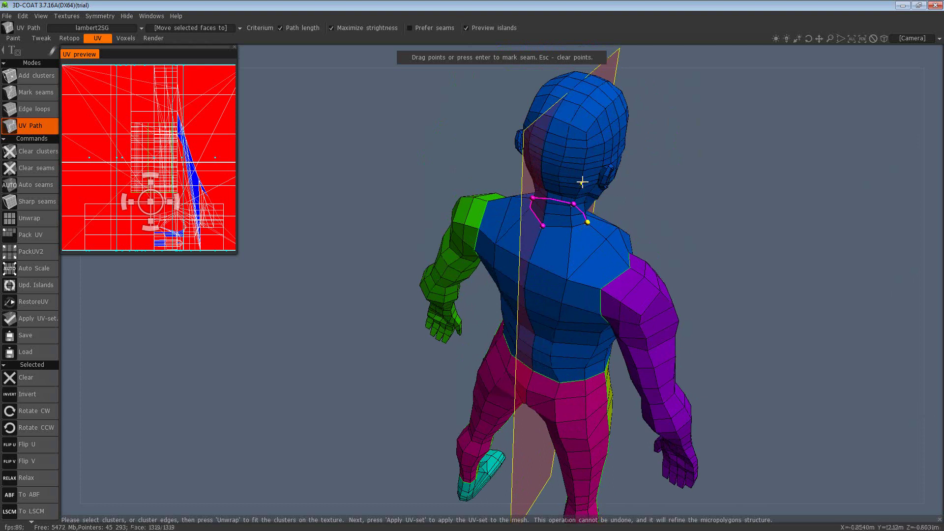
pyautogui.press('Return')
# Step: Mark the torso side path ending at the waist vertex as a seam
pyautogui.moveTo(668, 207); pyautogui.dragTo(528, 67)
pyautogui.moveTo(446, 124); pyautogui.dragTo(497, 73)
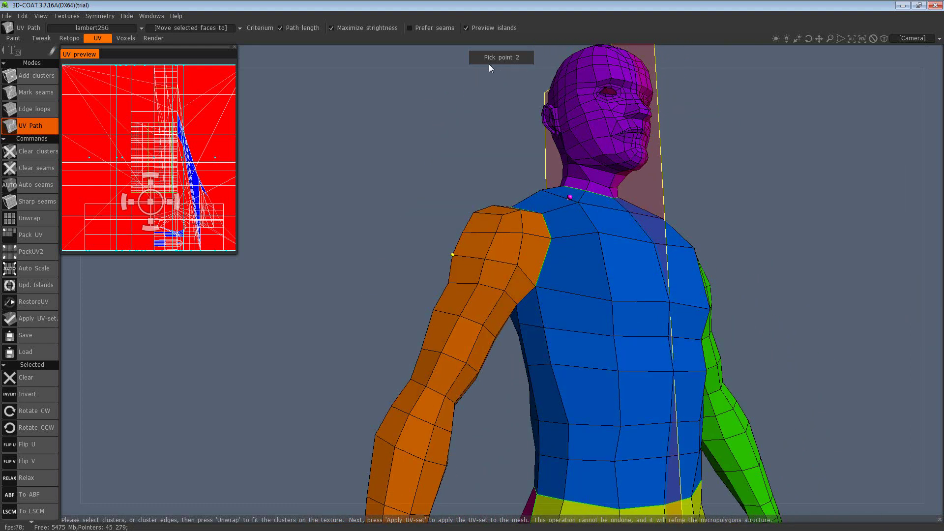
pyautogui.moveTo(476, 125); pyautogui.dragTo(451, 135)
pyautogui.press('Escape')
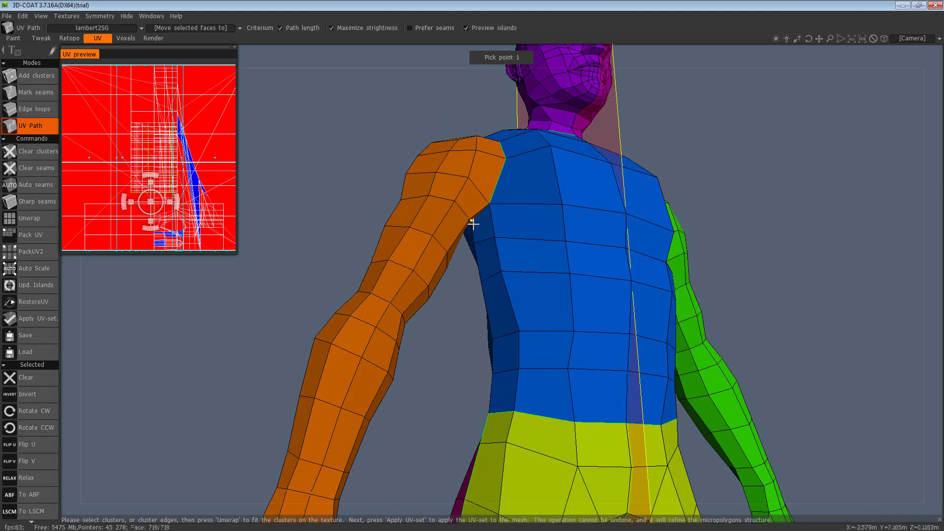
pyautogui.moveTo(473, 224)
pyautogui.mouseDown()
pyautogui.moveTo(390, 152)
pyautogui.moveTo(465, 220)
pyautogui.mouseUp()
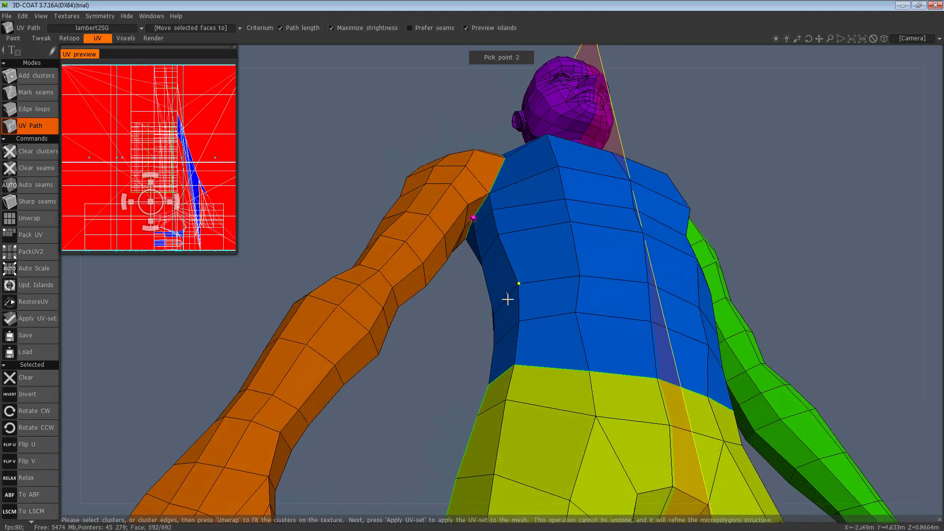
pyautogui.click(491, 374)
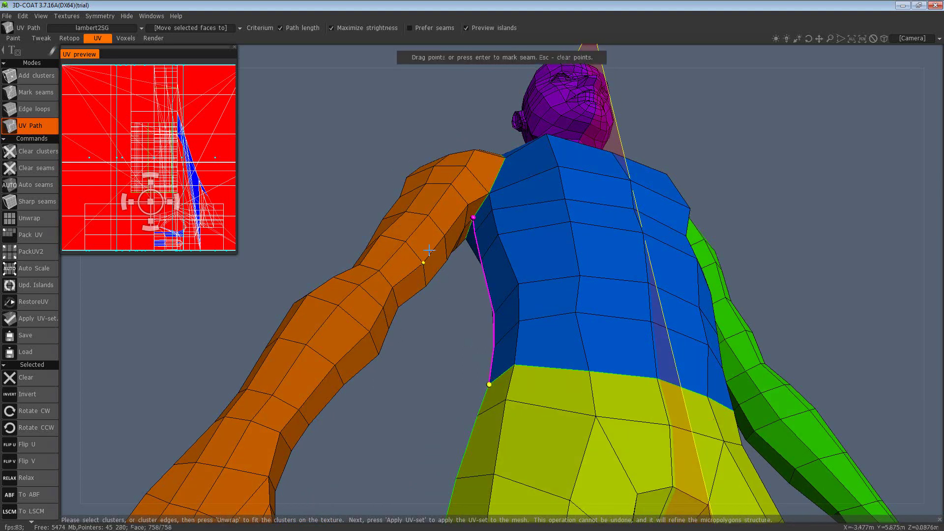
pyautogui.press('Return')
pyautogui.moveTo(370, 226); pyautogui.dragTo(370, 263)
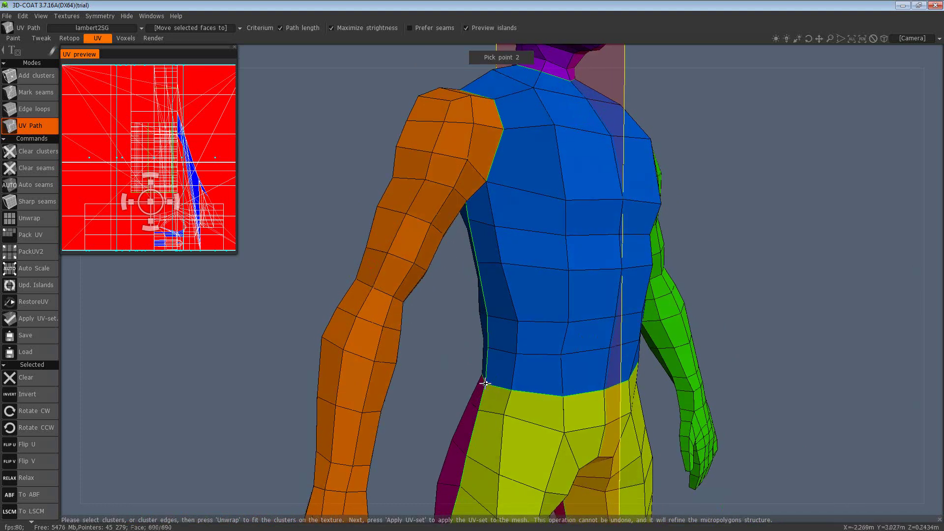
# Step: Discard an unwanted path along the arm's edge and zoom out over the figure
pyautogui.moveTo(702, 377); pyautogui.dragTo(766, 342)
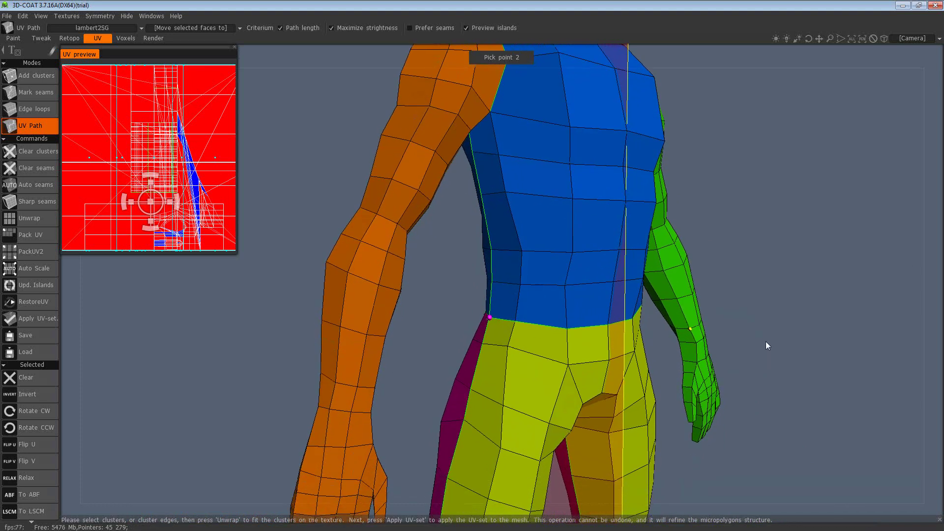
pyautogui.click(367, 412)
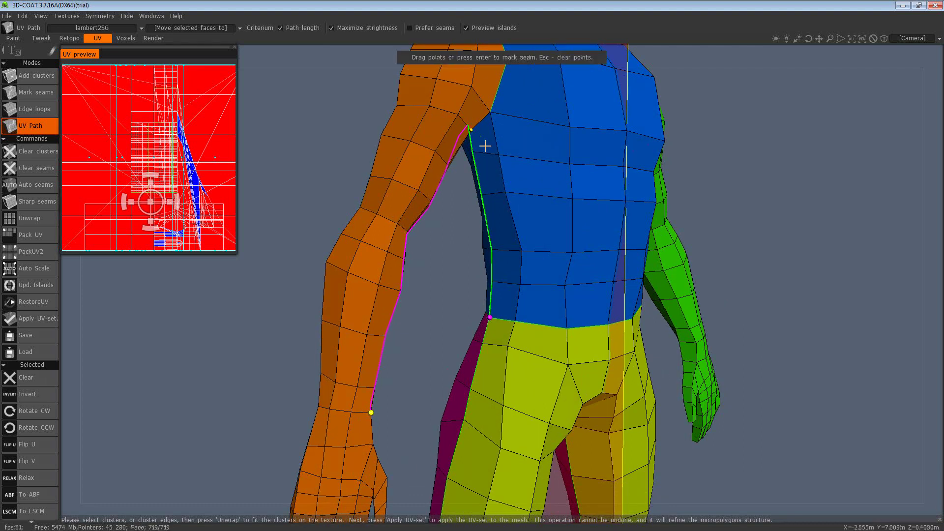
pyautogui.press('Escape')
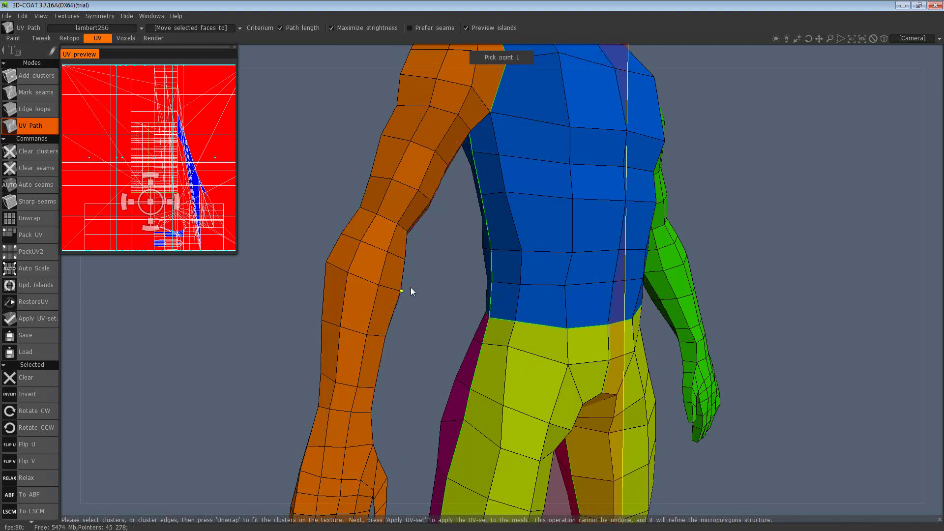
pyautogui.moveTo(438, 299); pyautogui.dragTo(699, 265)
pyautogui.moveTo(699, 263); pyautogui.dragTo(610, 268, button='right')
pyautogui.moveTo(610, 268); pyautogui.dragTo(639, 244, button='middle')
pyautogui.moveTo(649, 263); pyautogui.dragTo(618, 266)
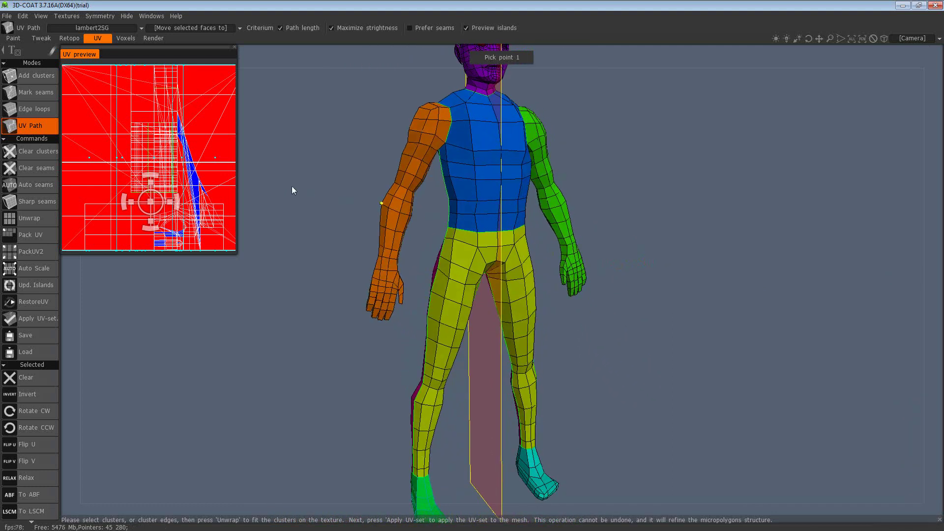
# Step: In Edge loops mode, seam the wrist loops so each hand becomes its own island
pyautogui.click(37, 110)
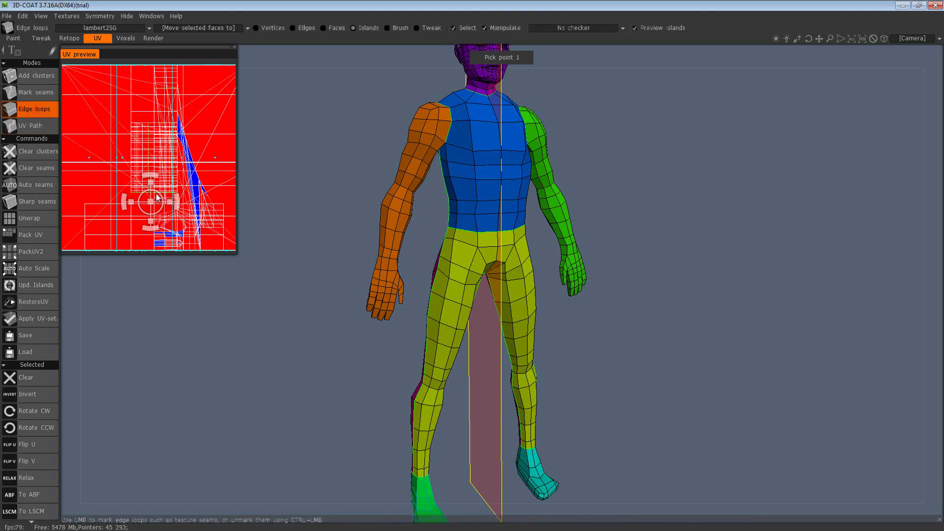
pyautogui.click(392, 260)
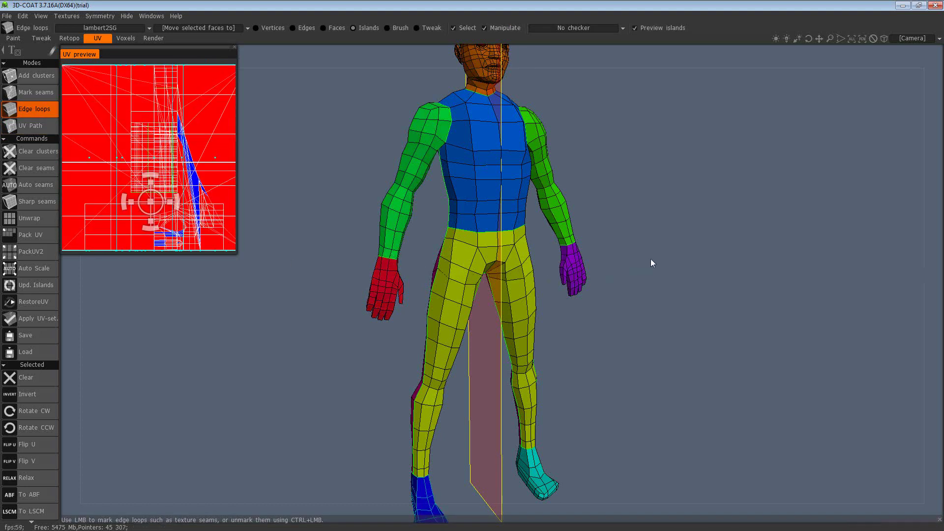
pyautogui.moveTo(653, 262); pyautogui.dragTo(627, 220)
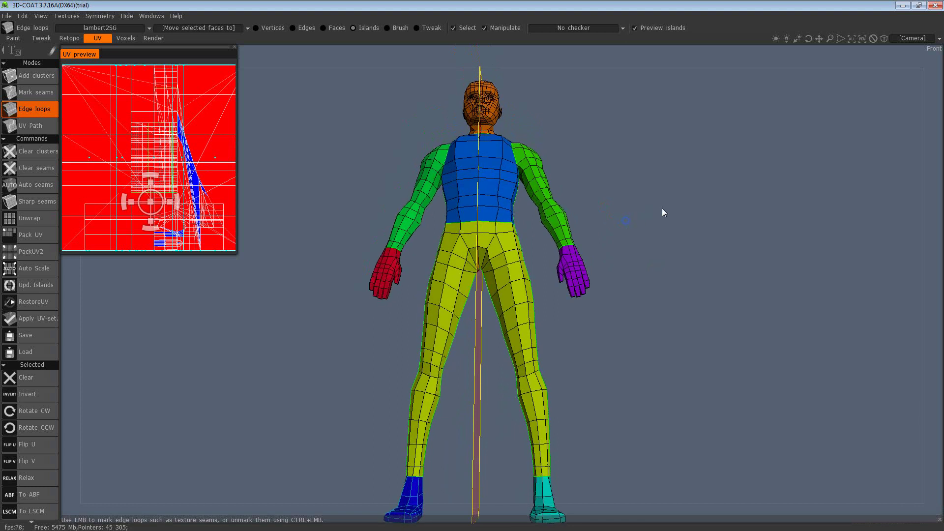
pyautogui.scroll(5, 659, 210)
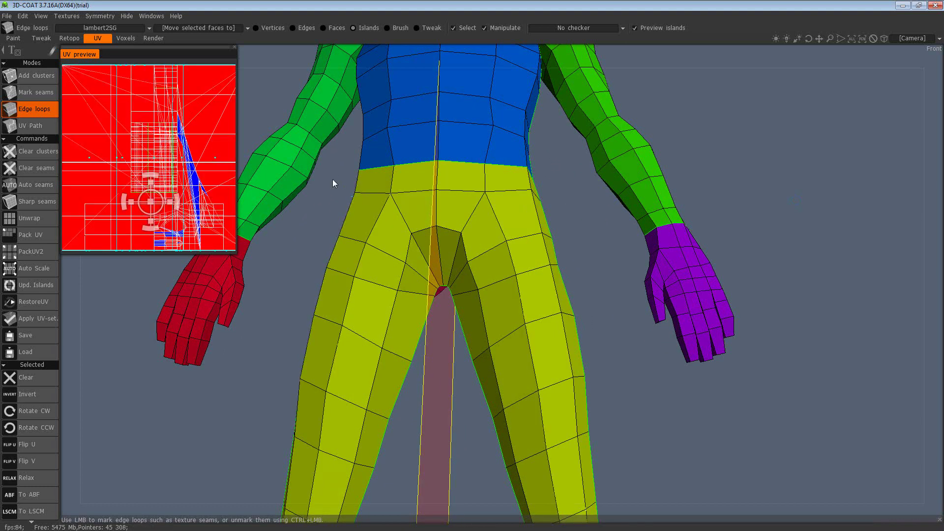
pyautogui.scroll(-3, 333, 182)
pyautogui.moveTo(405, 226); pyautogui.dragTo(433, 153)
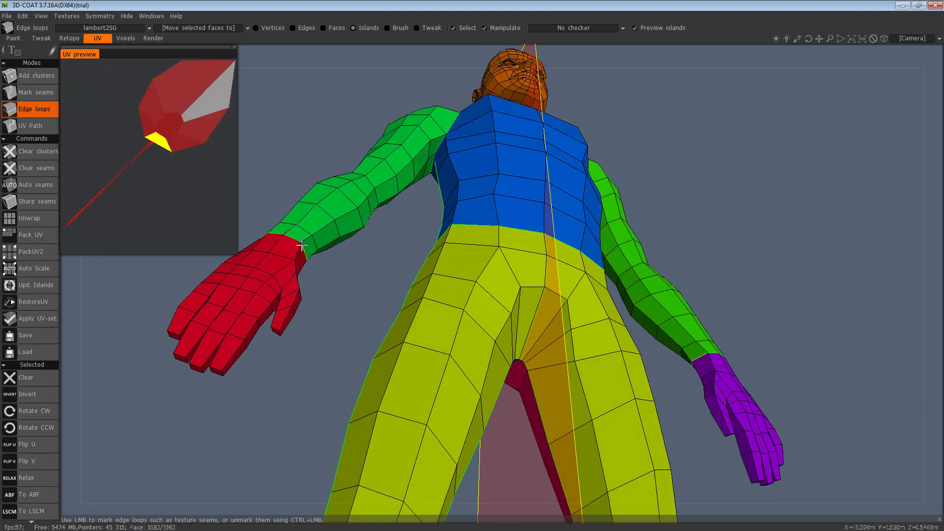
pyautogui.moveTo(433, 157); pyautogui.dragTo(489, 194)
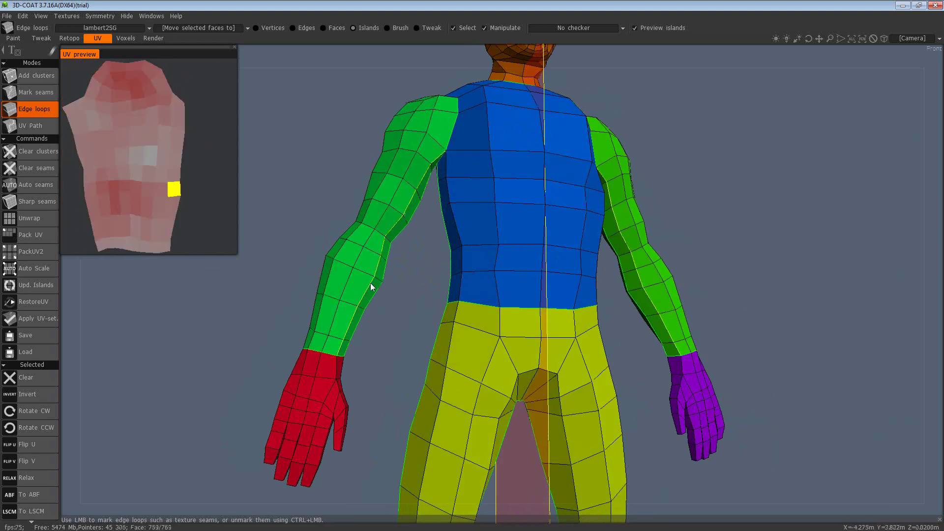
pyautogui.moveTo(340, 196); pyautogui.dragTo(305, 185, button='middle')
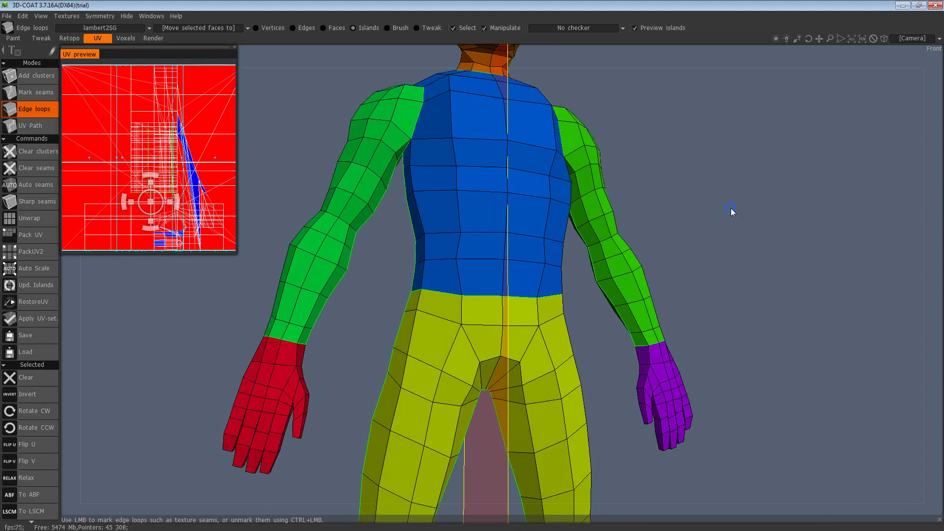
pyautogui.moveTo(728, 209); pyautogui.dragTo(632, 226, button='right')
pyautogui.moveTo(662, 224); pyautogui.dragTo(659, 231)
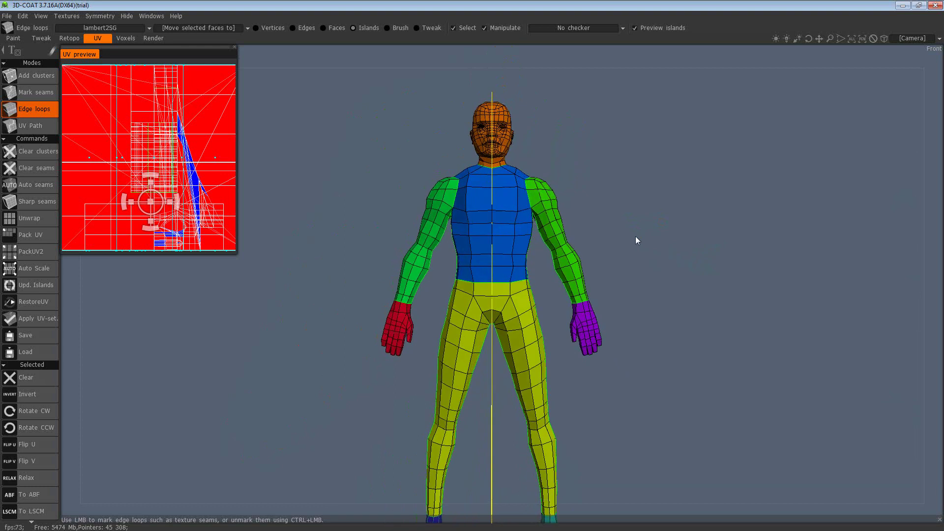
pyautogui.moveTo(673, 265); pyautogui.dragTo(672, 196, button='middle')
pyautogui.moveTo(687, 289); pyautogui.dragTo(675, 293)
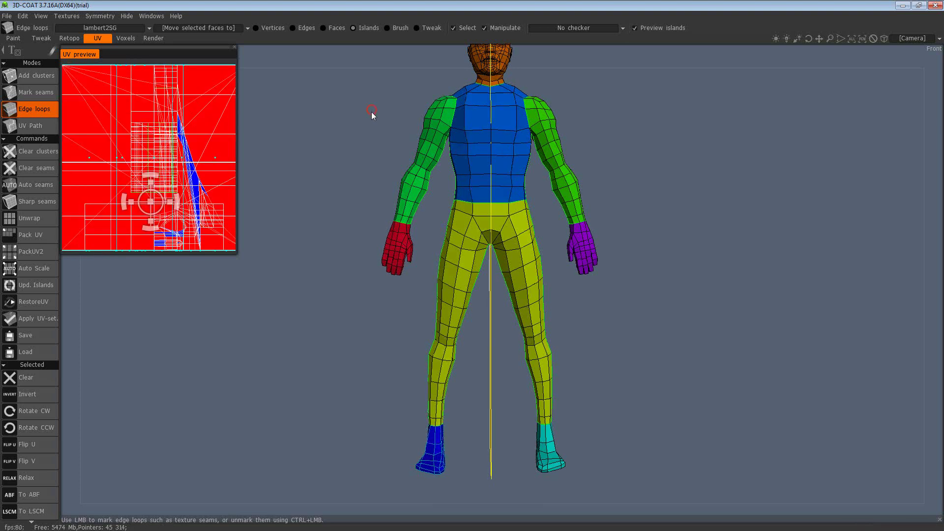
pyautogui.moveTo(628, 289); pyautogui.dragTo(245, 285)
pyautogui.moveTo(449, 241); pyautogui.dragTo(692, 249)
pyautogui.moveTo(685, 199); pyautogui.dragTo(673, 295, button='middle')
pyautogui.moveTo(671, 290); pyautogui.dragTo(658, 266)
pyautogui.moveTo(662, 308); pyautogui.dragTo(671, 226, button='middle')
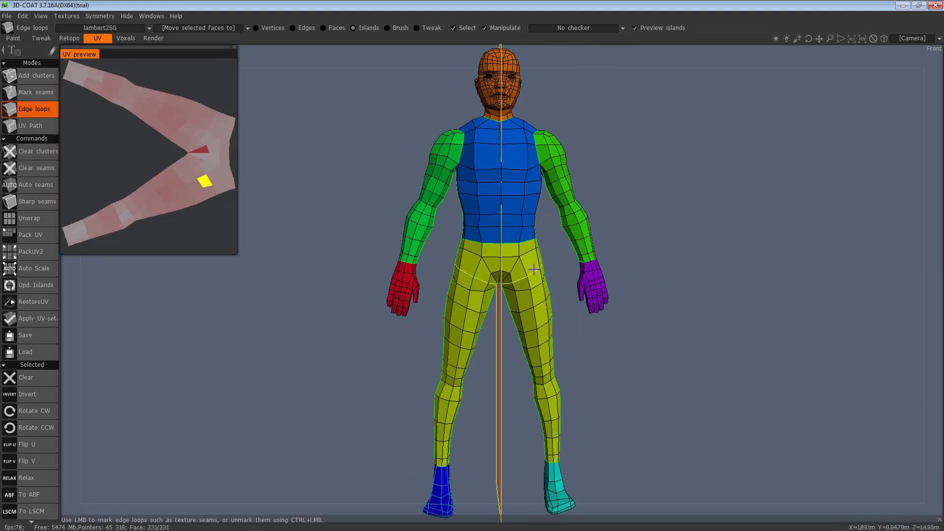
pyautogui.moveTo(613, 253); pyautogui.dragTo(629, 175)
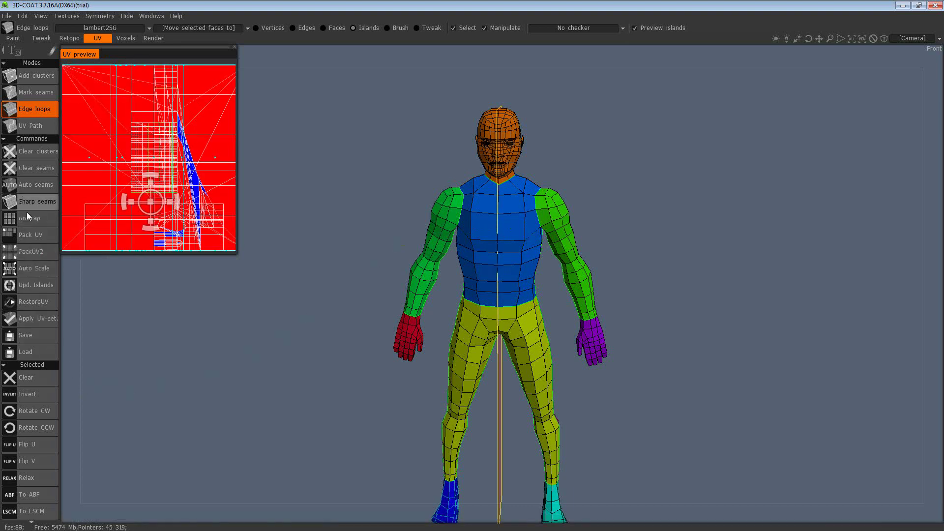
pyautogui.moveTo(358, 235); pyautogui.dragTo(377, 148)
pyautogui.moveTo(635, 244); pyautogui.dragTo(657, 154, button='middle')
pyautogui.moveTo(657, 158); pyautogui.dragTo(647, 225)
pyautogui.moveTo(635, 182); pyautogui.dragTo(668, 258, button='middle')
pyautogui.moveTo(667, 258); pyautogui.dragTo(450, 273)
pyautogui.moveTo(709, 160); pyautogui.dragTo(551, 244, button='middle')
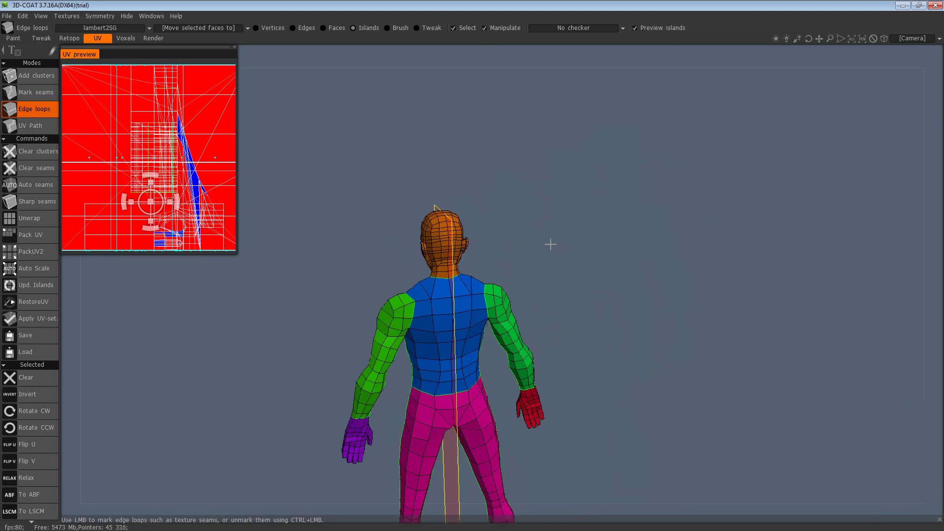
pyautogui.moveTo(524, 250); pyautogui.dragTo(550, 238)
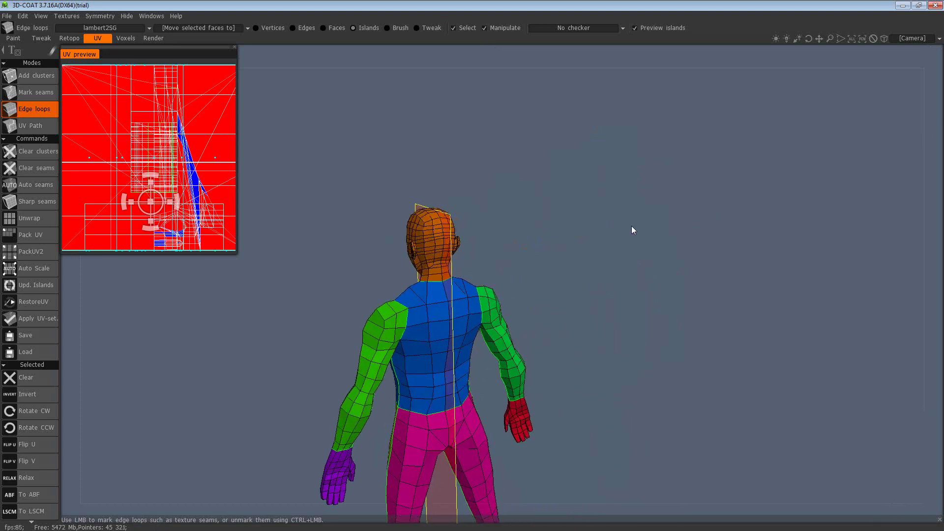
pyautogui.moveTo(559, 205); pyautogui.dragTo(571, 214)
# Step: Mark the vertical edge loop over the back of the head as a seam
pyautogui.scroll(6, 600, 231)
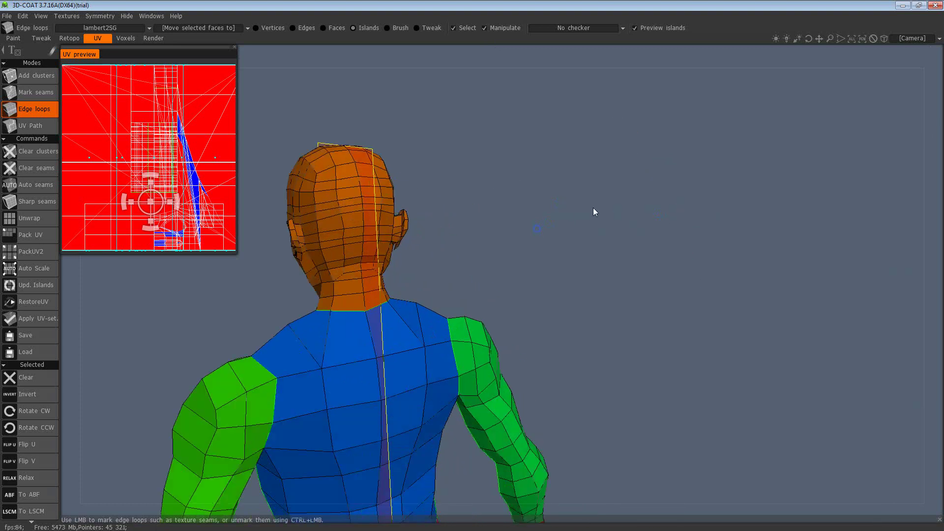
pyautogui.moveTo(619, 252); pyautogui.dragTo(641, 265)
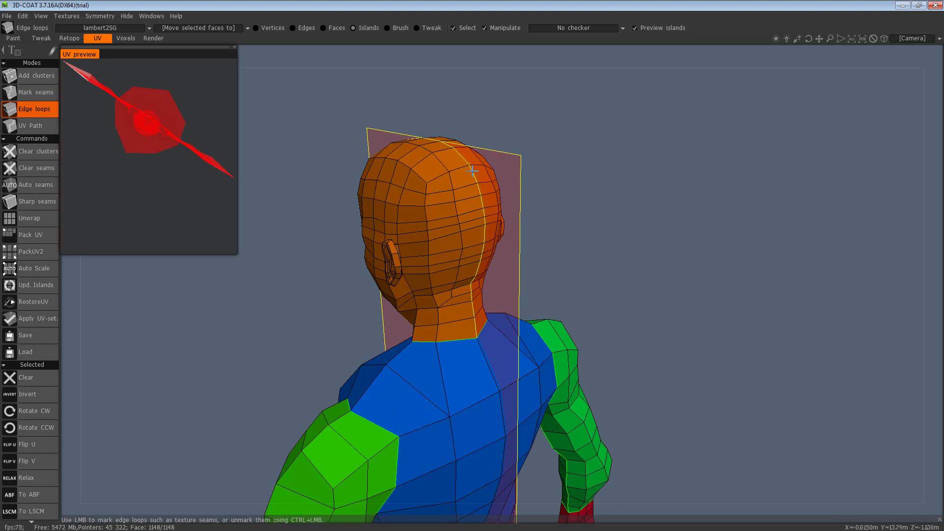
pyautogui.click(473, 170)
pyautogui.moveTo(568, 220); pyautogui.dragTo(568, 242)
# Step: In UV Path mode, seam a path from the head to the neck, discarding a second attempt
pyautogui.click(30, 125)
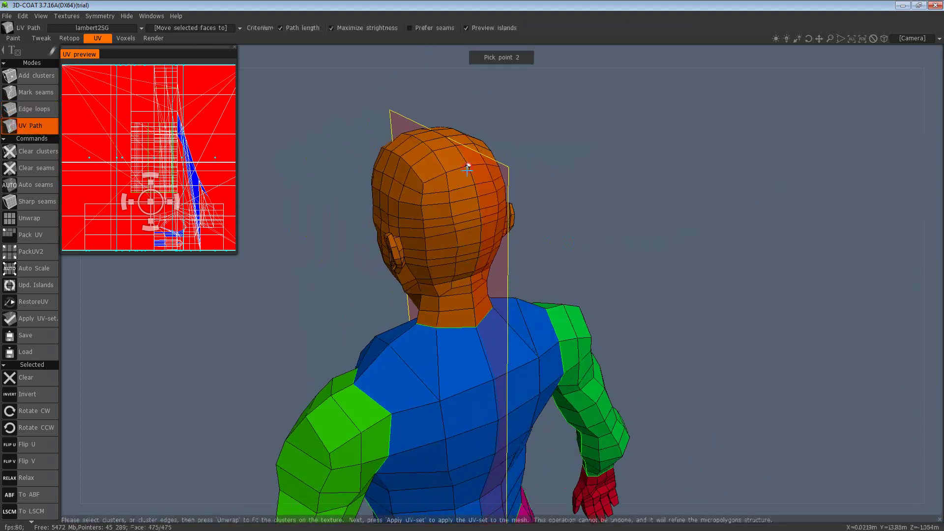
pyautogui.click(476, 327)
pyautogui.press('Return')
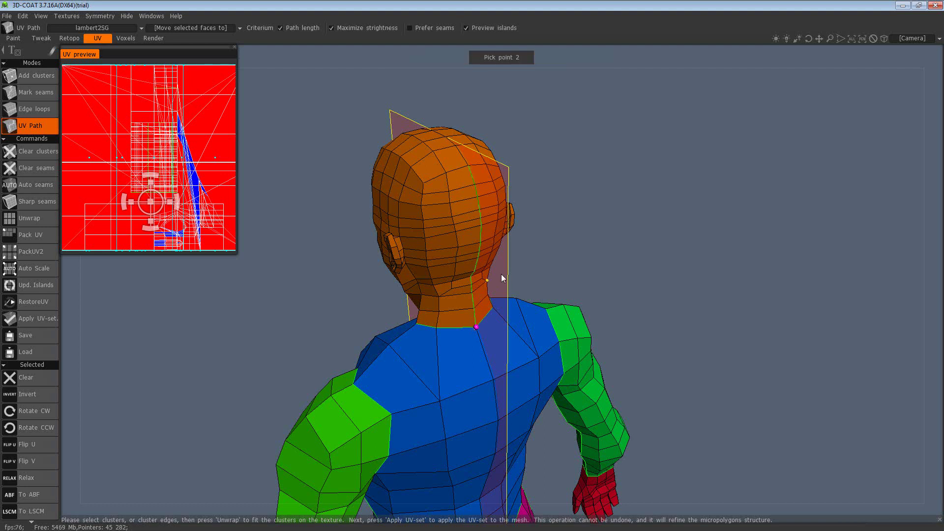
pyautogui.moveTo(538, 269); pyautogui.dragTo(437, 211)
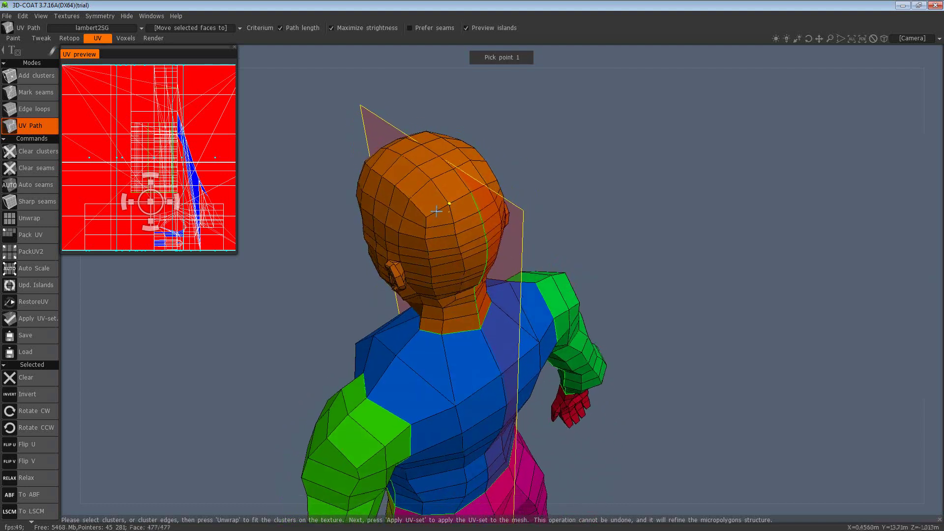
pyautogui.click(495, 180)
pyautogui.moveTo(574, 223); pyautogui.dragTo(766, 130)
pyautogui.press('Escape')
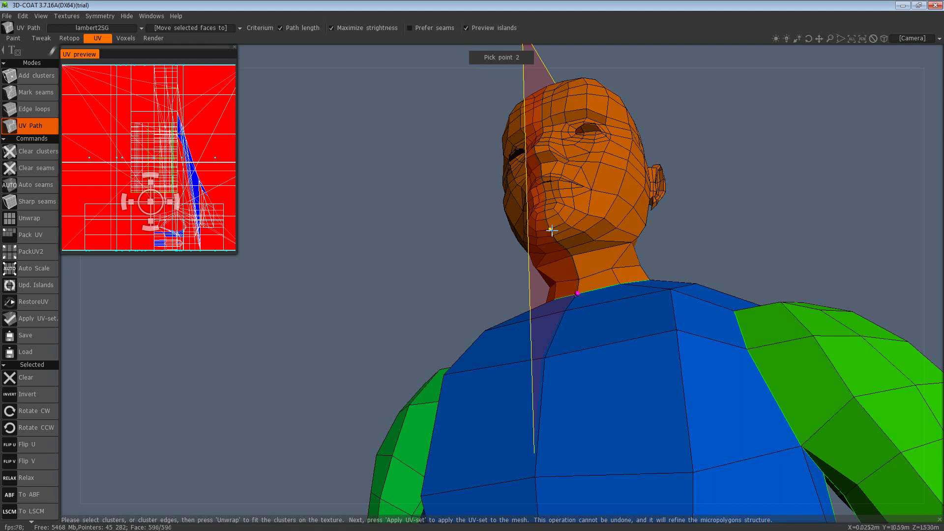
# Step: Mark a path ending under the jaw as a seam, then turn the head to face front
pyautogui.click(556, 241)
pyautogui.press('Return')
pyautogui.moveTo(719, 218); pyautogui.dragTo(766, 198)
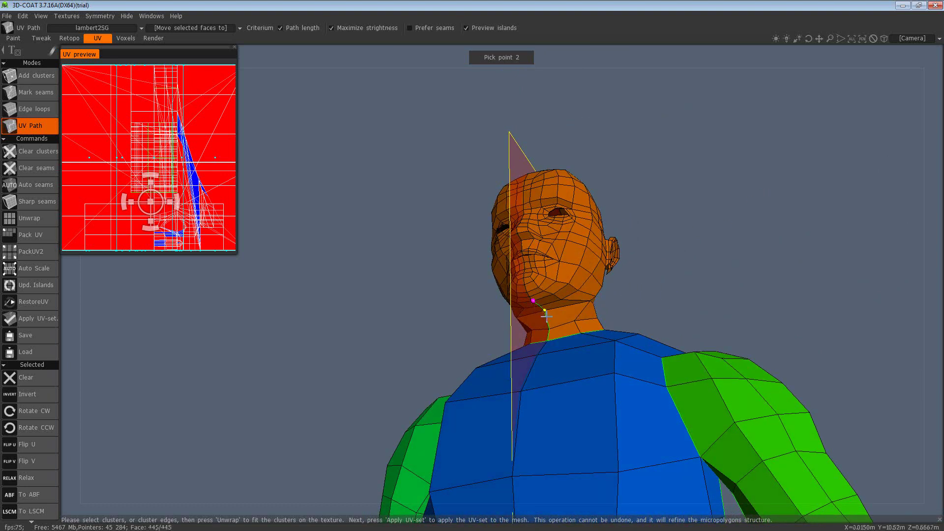
pyautogui.moveTo(665, 282); pyautogui.dragTo(586, 278)
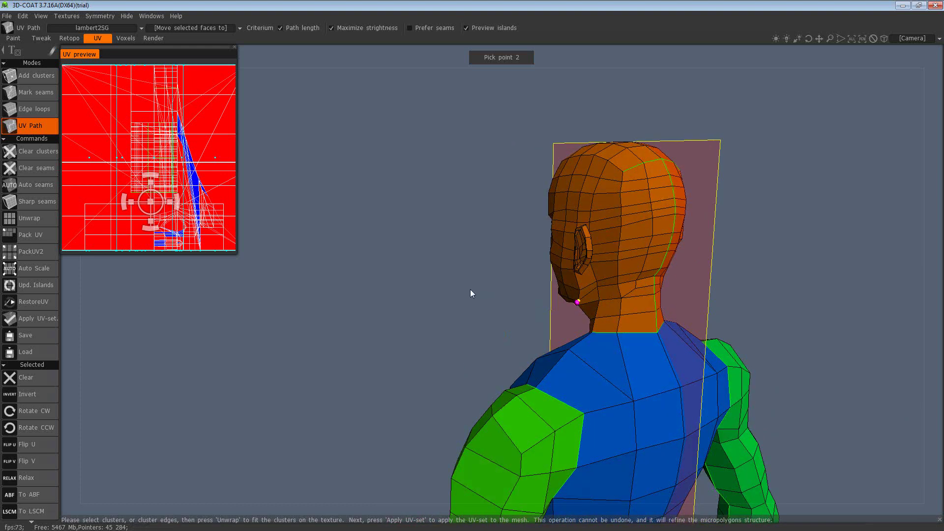
pyautogui.moveTo(467, 291); pyautogui.dragTo(655, 240)
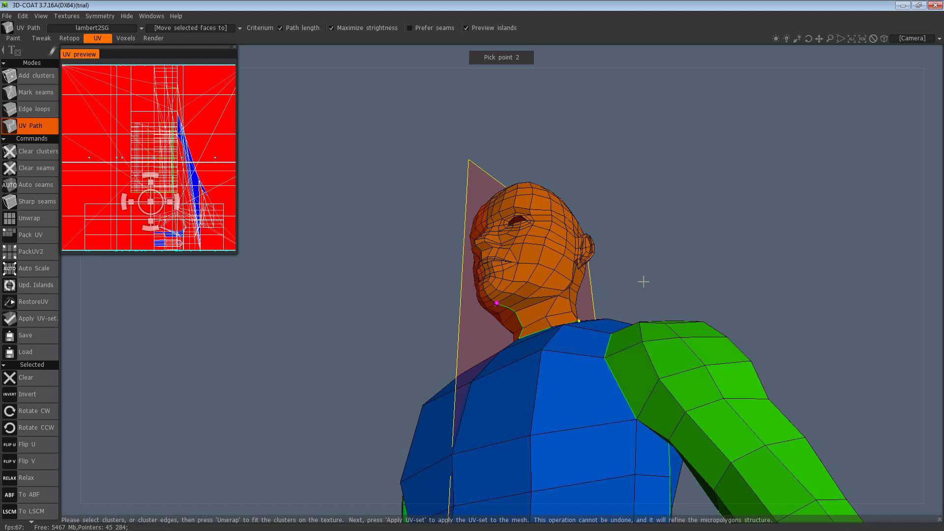
pyautogui.moveTo(675, 272); pyautogui.dragTo(602, 269)
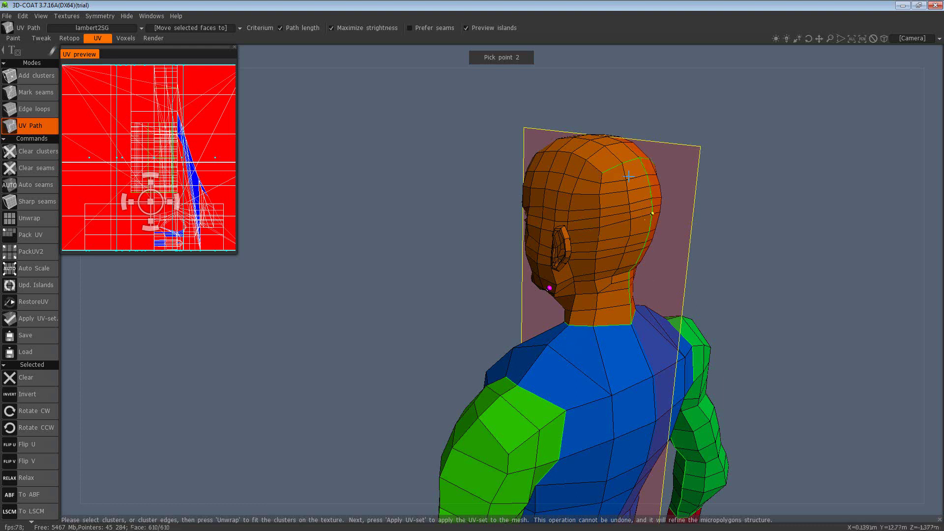
pyautogui.moveTo(685, 260); pyautogui.dragTo(805, 269)
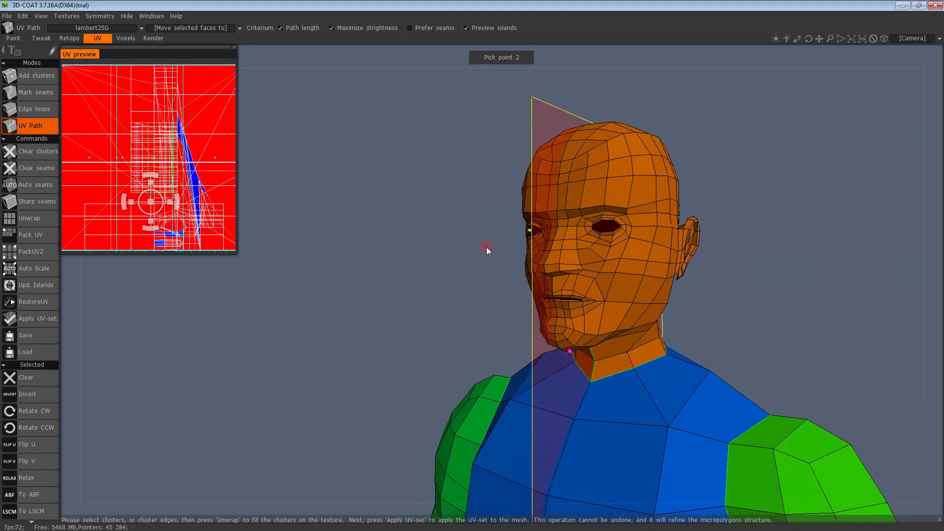
pyautogui.moveTo(486, 250); pyautogui.dragTo(477, 249)
# Step: In Edge loops mode, mark the loops around both eyes and the mouth as seams
pyautogui.click(22, 108)
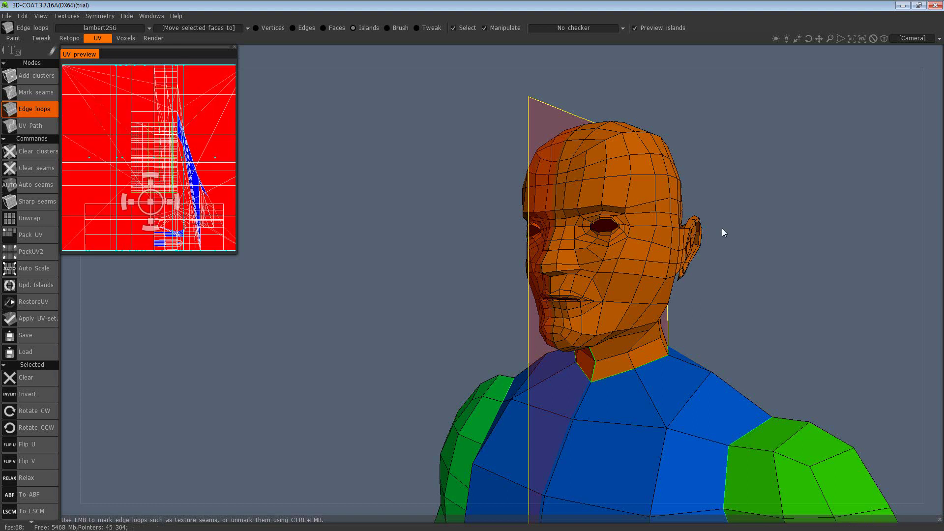
pyautogui.moveTo(728, 235); pyautogui.dragTo(626, 251)
pyautogui.click(628, 242)
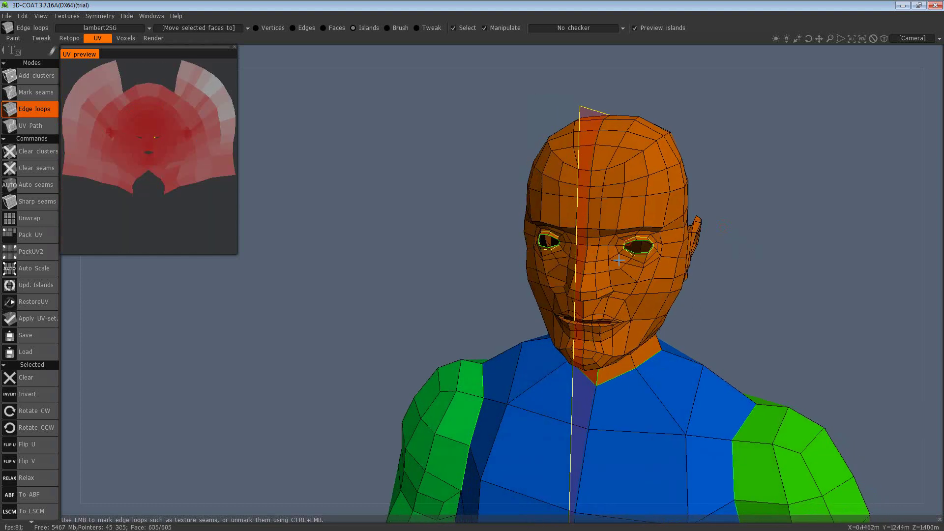
pyautogui.click(602, 323)
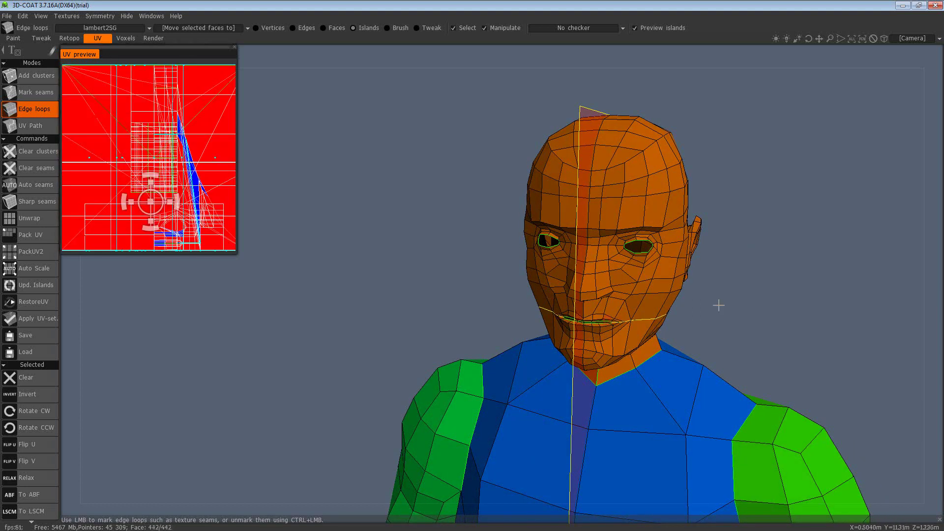
pyautogui.moveTo(752, 302); pyautogui.dragTo(690, 282)
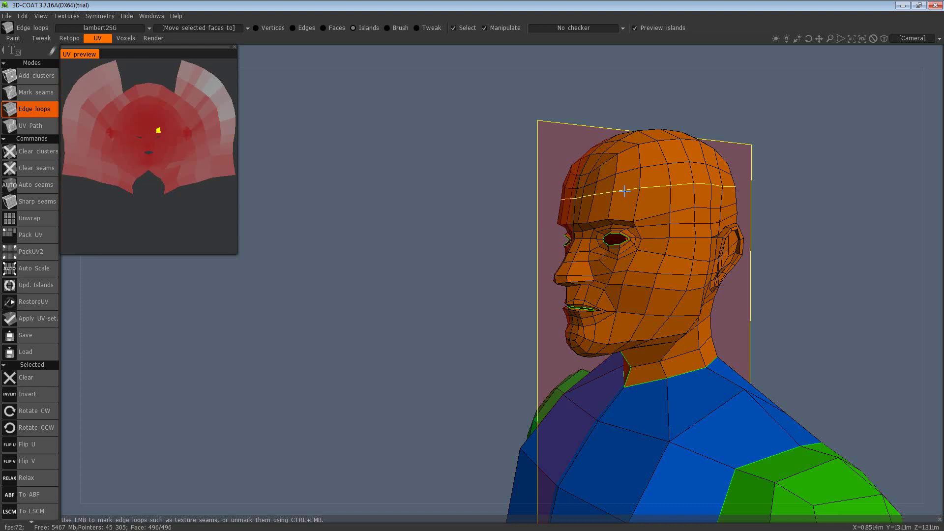
pyautogui.moveTo(712, 233)
pyautogui.mouseDown(button='middle')
pyautogui.moveTo(797, 270)
pyautogui.moveTo(700, 245)
pyautogui.mouseUp(button='middle')
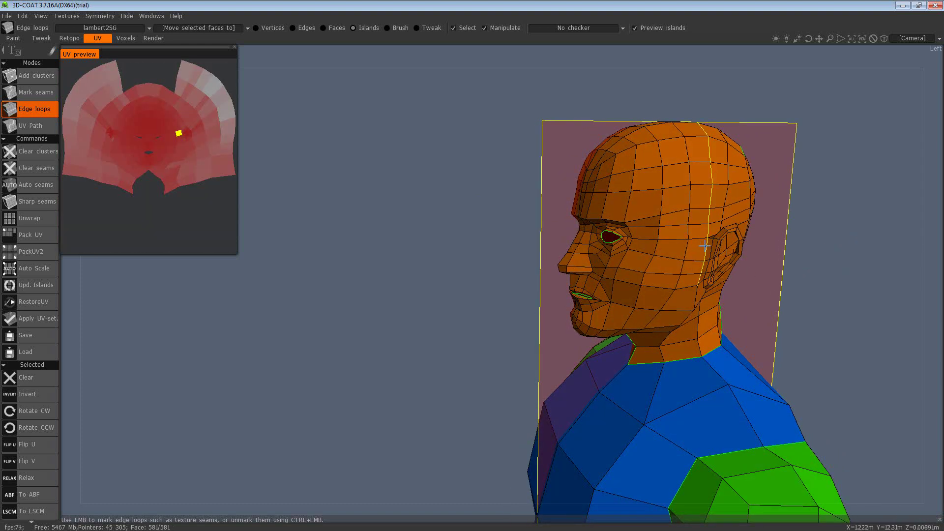
# Step: Trace a UV path from the neck up to the temple beside the ear and mark it as a seam
pyautogui.click(35, 126)
pyautogui.click(698, 287)
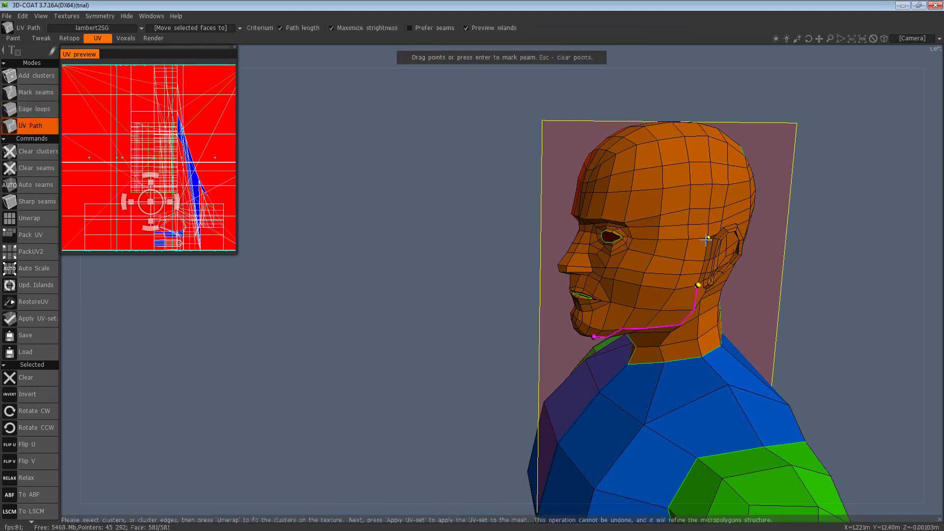
pyautogui.hotkey('ctrl', 'z')
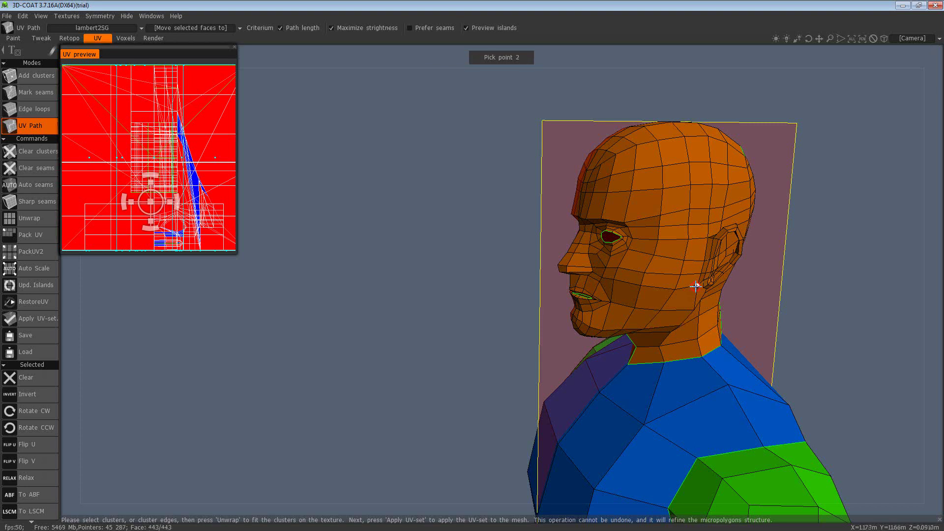
pyautogui.click(709, 236)
pyautogui.moveTo(781, 241); pyautogui.dragTo(757, 243)
pyautogui.moveTo(630, 256); pyautogui.dragTo(696, 236)
pyautogui.moveTo(634, 227); pyautogui.dragTo(769, 241)
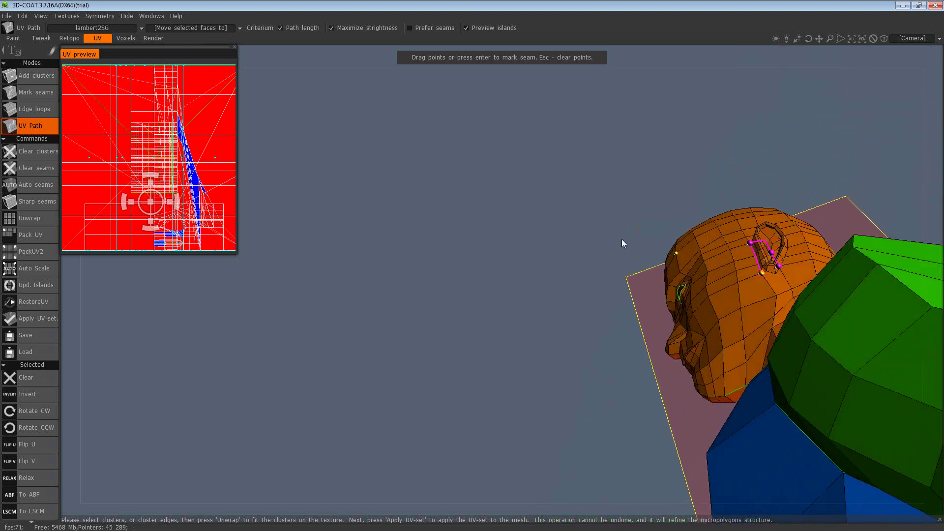
pyautogui.moveTo(621, 226); pyautogui.dragTo(647, 306)
pyautogui.press('Return')
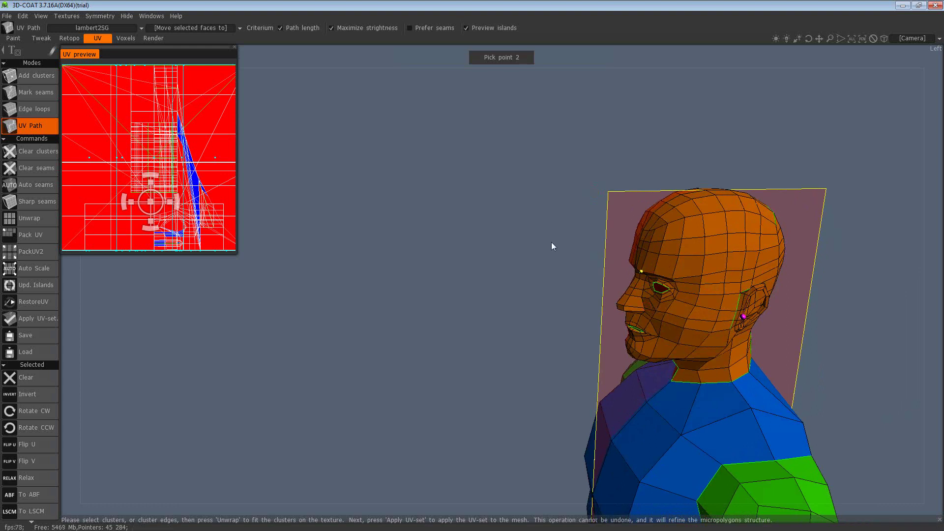
# Step: Orbit around the head to inspect the new ear seam
pyautogui.moveTo(542, 240); pyautogui.dragTo(575, 233)
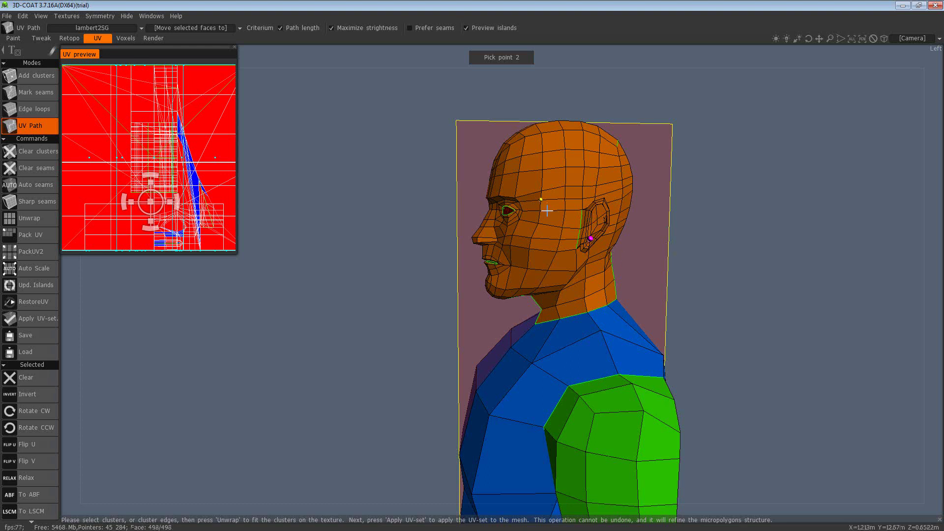
pyautogui.moveTo(716, 286); pyautogui.dragTo(508, 213)
pyautogui.moveTo(737, 294); pyautogui.dragTo(721, 270)
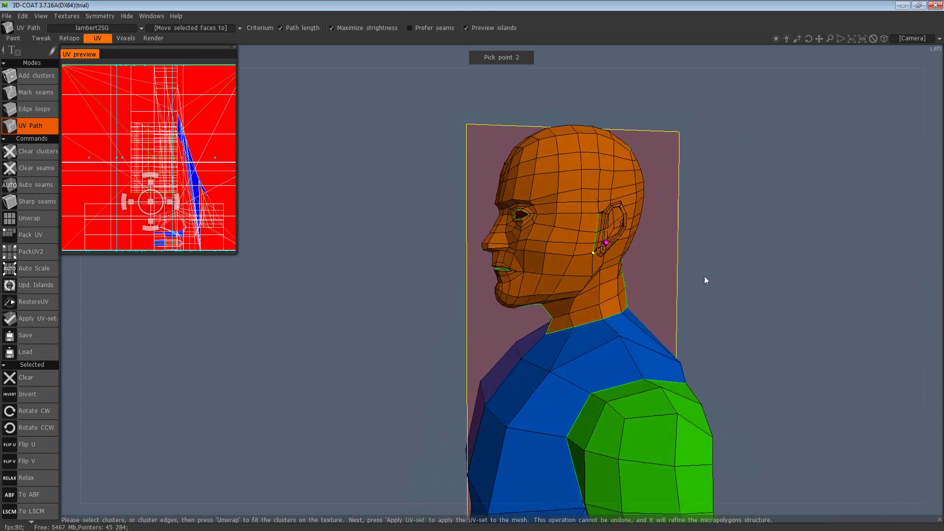
pyautogui.scroll(5, 787, 262)
pyautogui.moveTo(868, 240); pyautogui.dragTo(726, 276, button='middle')
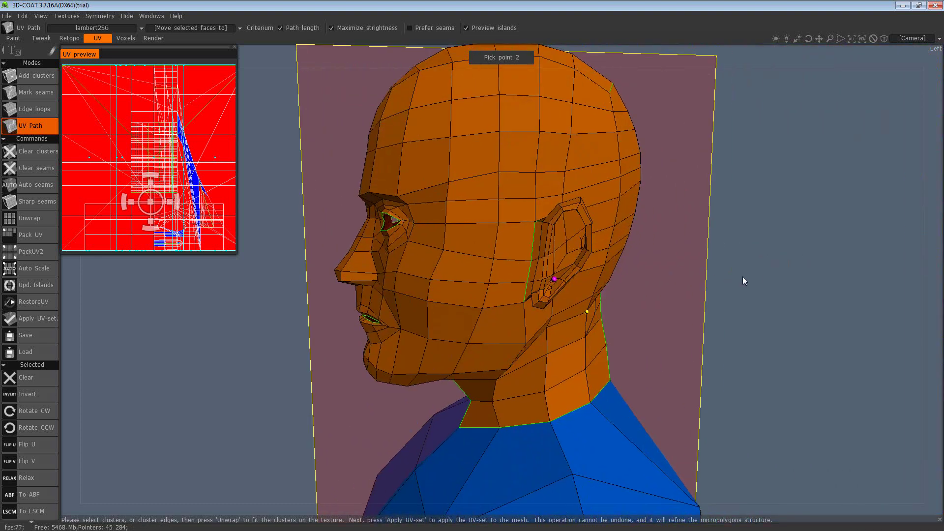
pyautogui.moveTo(596, 262); pyautogui.dragTo(718, 233)
# Step: In Edge loops mode, mark the inner ear edge loop as a seam
pyautogui.click(38, 98)
pyautogui.click(38, 105)
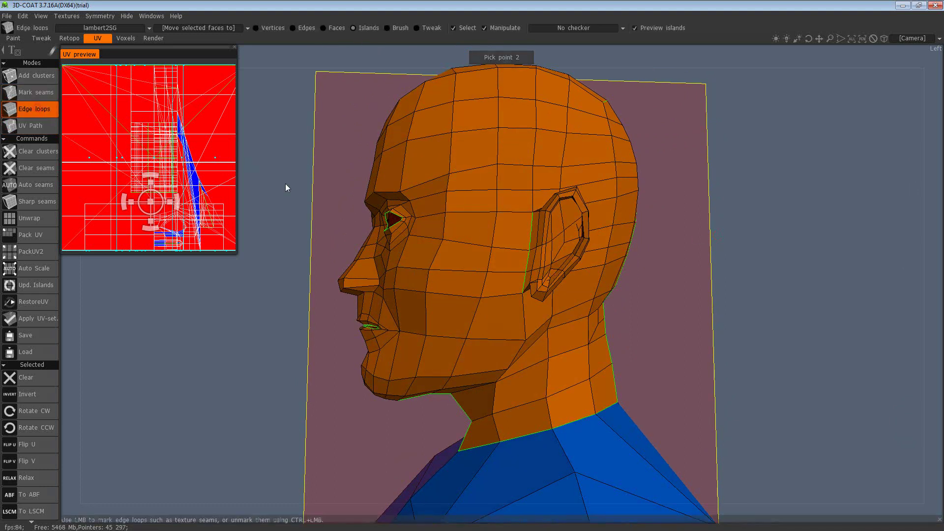
pyautogui.click(549, 215)
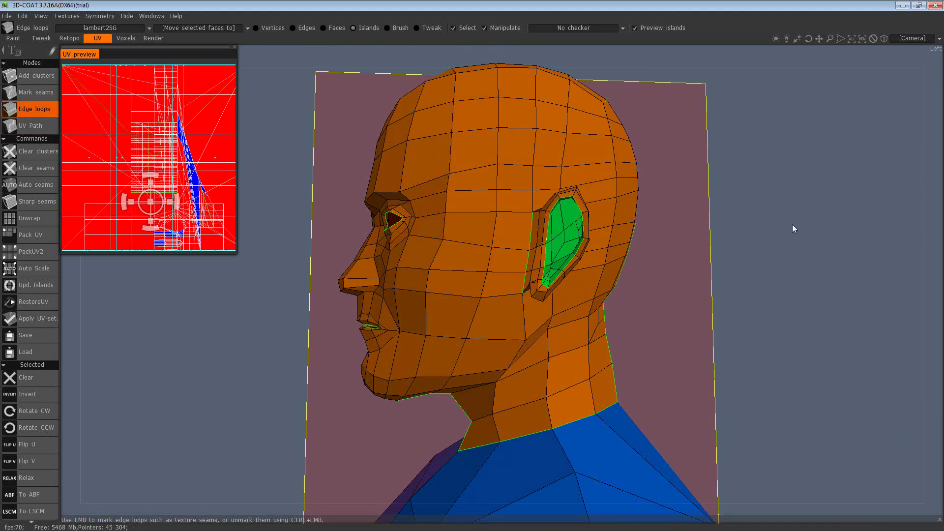
pyautogui.moveTo(793, 221); pyautogui.dragTo(646, 299)
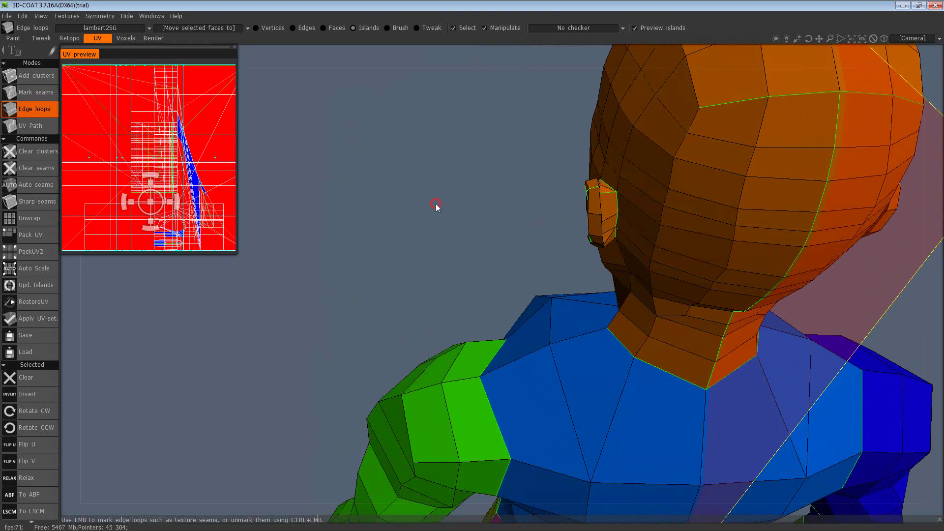
pyautogui.moveTo(440, 204); pyautogui.dragTo(585, 176)
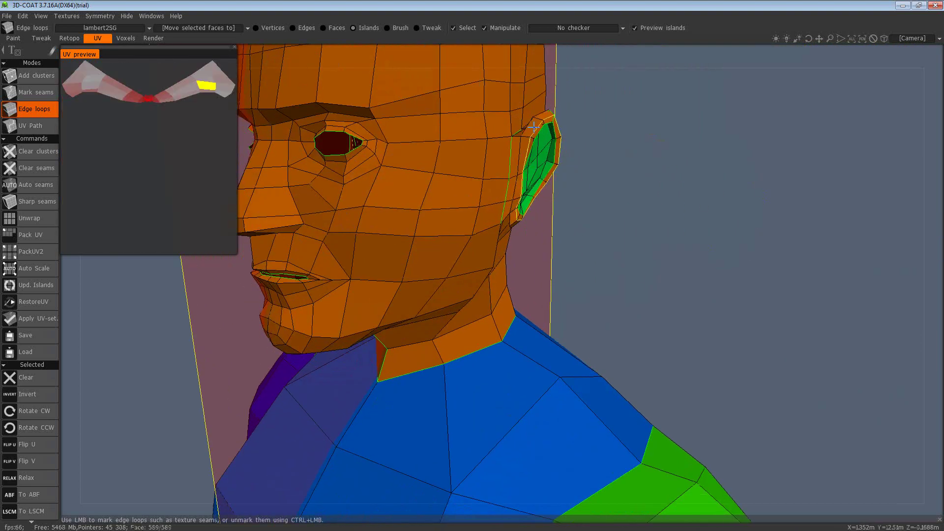
# Step: Move the view down the body to the legs and feet
pyautogui.moveTo(710, 235); pyautogui.dragTo(714, 203)
pyautogui.moveTo(714, 203); pyautogui.dragTo(623, 215, button='right')
pyautogui.moveTo(694, 330); pyautogui.dragTo(704, 178, button='middle')
pyautogui.moveTo(695, 300); pyautogui.dragTo(702, 150, button='middle')
pyautogui.moveTo(712, 294)
pyautogui.mouseDown(button='middle')
pyautogui.moveTo(717, 220)
pyautogui.moveTo(703, 117)
pyautogui.mouseUp(button='middle')
pyautogui.moveTo(703, 221)
pyautogui.mouseDown(button='right')
pyautogui.moveTo(681, 222)
pyautogui.moveTo(733, 226)
pyautogui.mouseUp(button='right')
pyautogui.moveTo(694, 225); pyautogui.dragTo(776, 205)
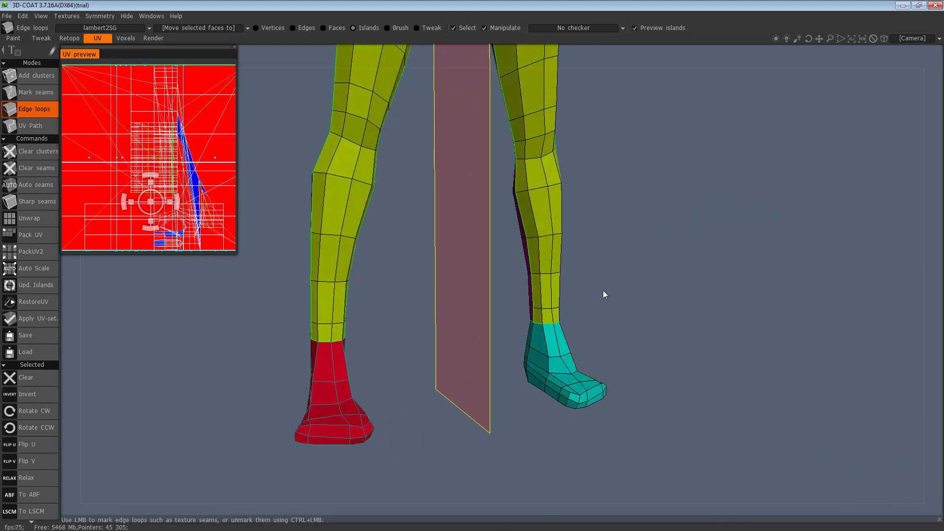
# Step: Orbit under the feet and mark the sole's two edge loops as seams
pyautogui.moveTo(579, 300); pyautogui.dragTo(523, 312)
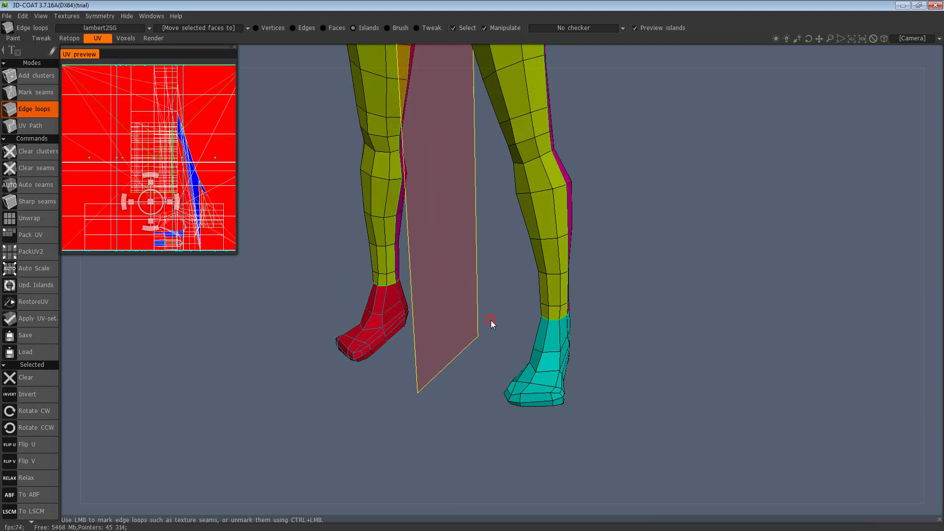
pyautogui.moveTo(490, 323); pyautogui.dragTo(480, 321)
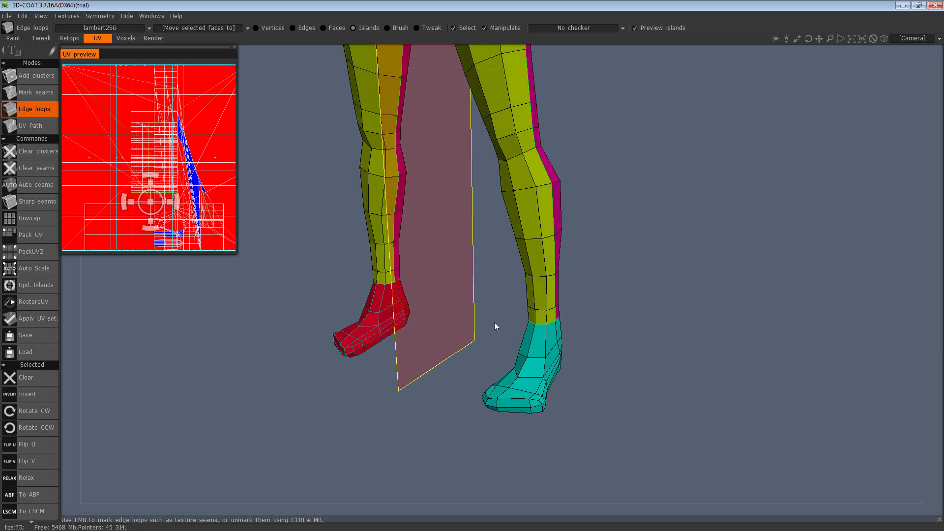
pyautogui.moveTo(335, 289); pyautogui.dragTo(428, 282)
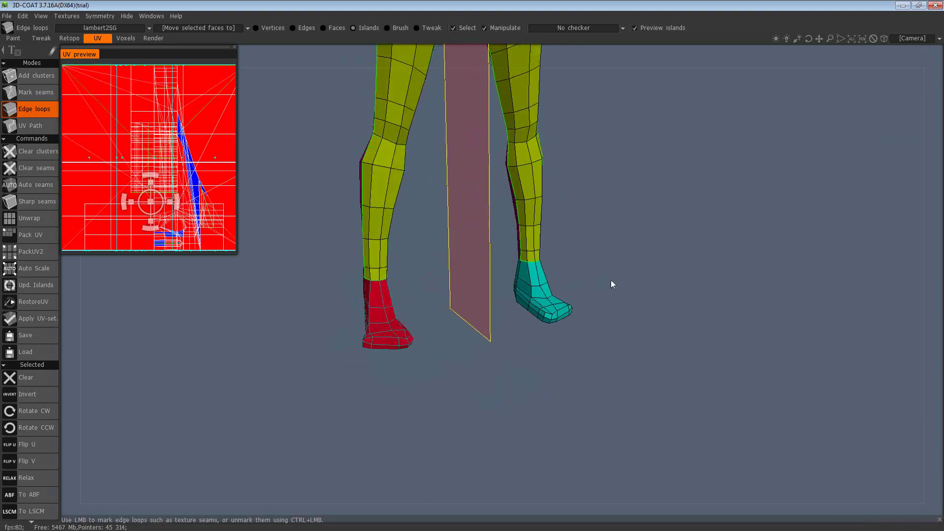
pyautogui.moveTo(592, 266); pyautogui.dragTo(407, 274)
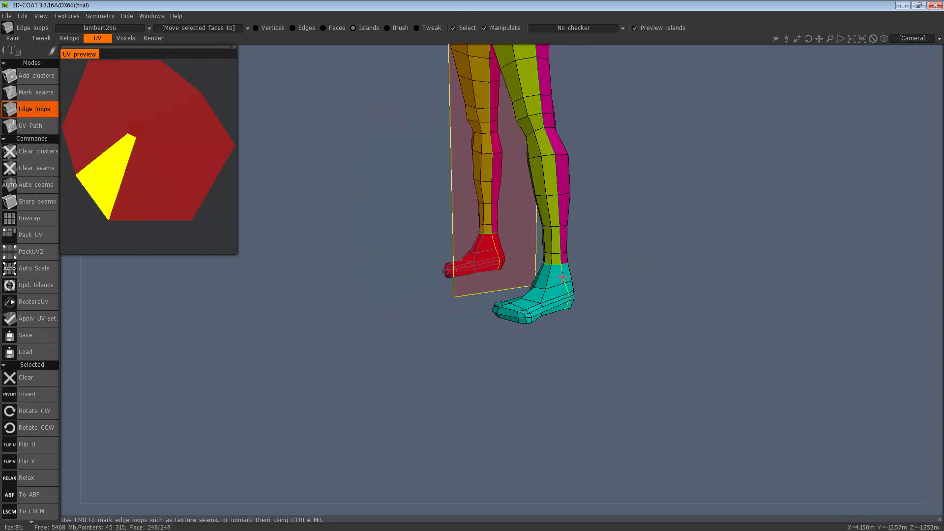
pyautogui.moveTo(605, 281); pyautogui.dragTo(553, 286)
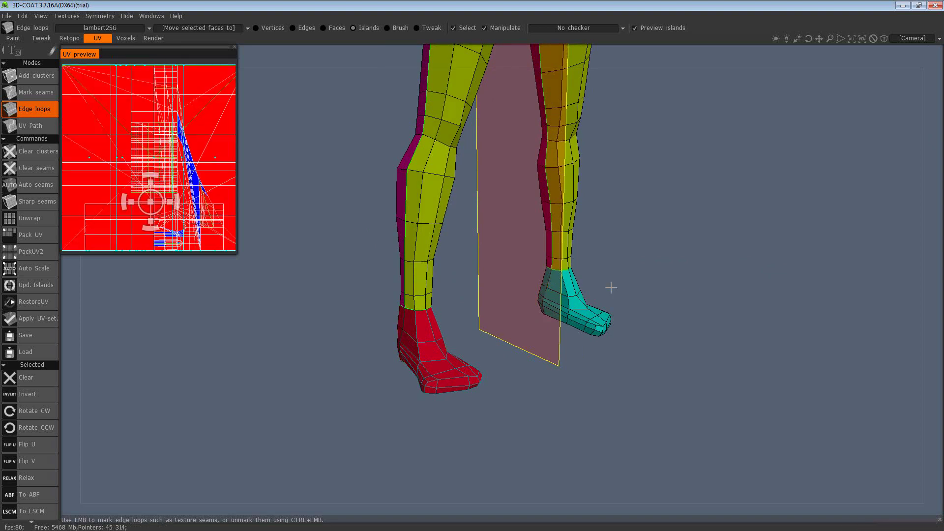
pyautogui.moveTo(664, 291); pyautogui.dragTo(544, 310)
pyautogui.moveTo(600, 287); pyautogui.dragTo(651, 212)
pyautogui.moveTo(664, 280); pyautogui.dragTo(772, 261)
pyautogui.scroll(5, 784, 266)
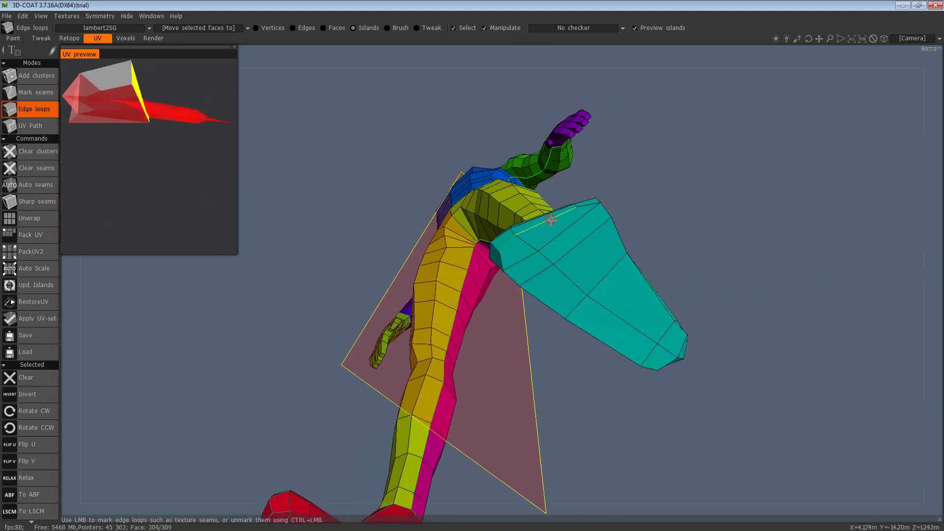
pyautogui.click(603, 340)
pyautogui.click(671, 363)
# Step: Check the new left-foot island, then bring the view back up to the hips
pyautogui.moveTo(759, 316); pyautogui.dragTo(865, 443)
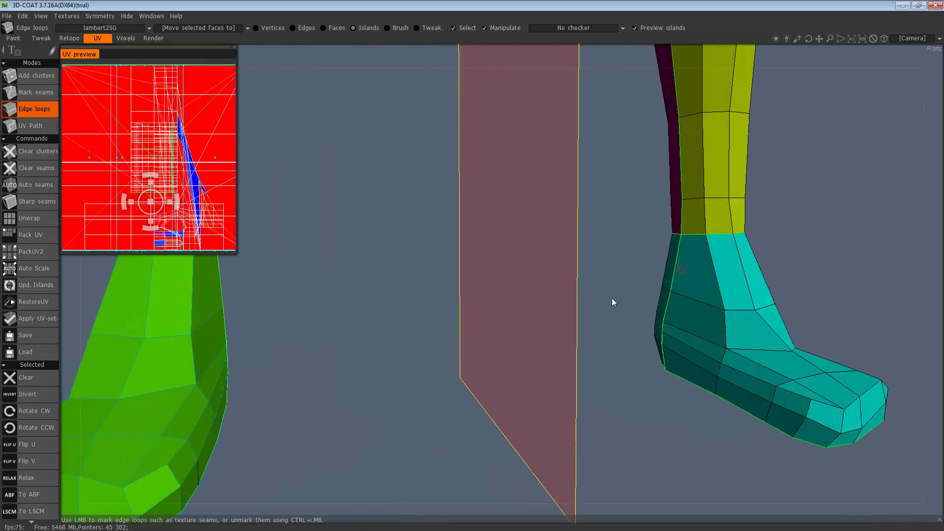
pyautogui.moveTo(612, 296)
pyautogui.mouseDown()
pyautogui.moveTo(572, 286)
pyautogui.moveTo(605, 294)
pyautogui.moveTo(530, 294)
pyautogui.moveTo(626, 279)
pyautogui.moveTo(483, 288)
pyautogui.moveTo(527, 343)
pyautogui.moveTo(431, 358)
pyautogui.moveTo(475, 347)
pyautogui.mouseUp()
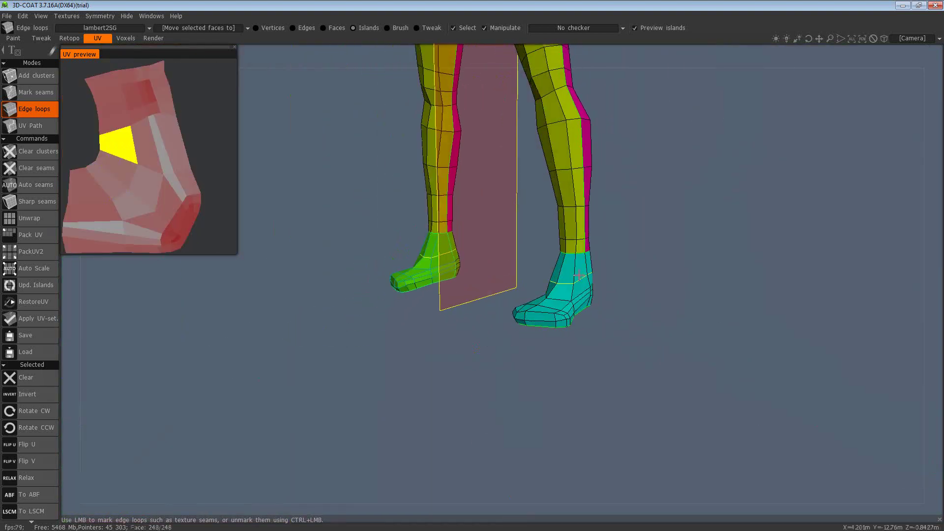
pyautogui.moveTo(651, 285); pyautogui.dragTo(757, 280)
pyautogui.moveTo(713, 219)
pyautogui.mouseDown(button='middle')
pyautogui.moveTo(692, 296)
pyautogui.moveTo(707, 381)
pyautogui.mouseUp(button='middle')
pyautogui.moveTo(746, 328)
pyautogui.mouseDown(button='middle')
pyautogui.moveTo(754, 414)
pyautogui.moveTo(741, 354)
pyautogui.mouseUp(button='middle')
pyautogui.moveTo(748, 464); pyautogui.dragTo(746, 432, button='middle')
pyautogui.moveTo(733, 350)
pyautogui.mouseDown()
pyautogui.moveTo(669, 353)
pyautogui.moveTo(742, 340)
pyautogui.mouseUp()
pyautogui.moveTo(787, 433); pyautogui.dragTo(666, 270, button='middle')
pyautogui.moveTo(681, 297); pyautogui.dragTo(733, 290, button='right')
pyautogui.moveTo(690, 278); pyautogui.dragTo(764, 276)
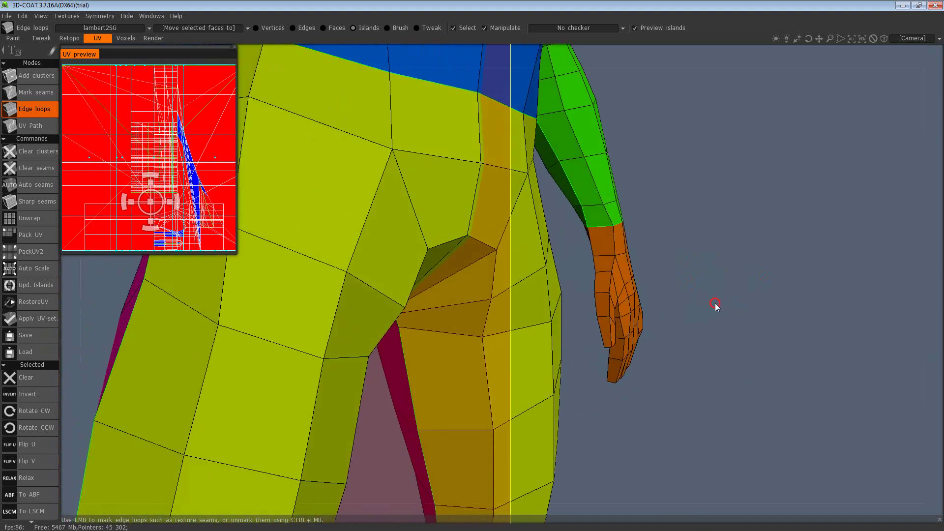
# Step: Zoom in on the orange hand and mark the wrist and thumb edge loops as seams
pyautogui.moveTo(713, 304); pyautogui.dragTo(661, 281)
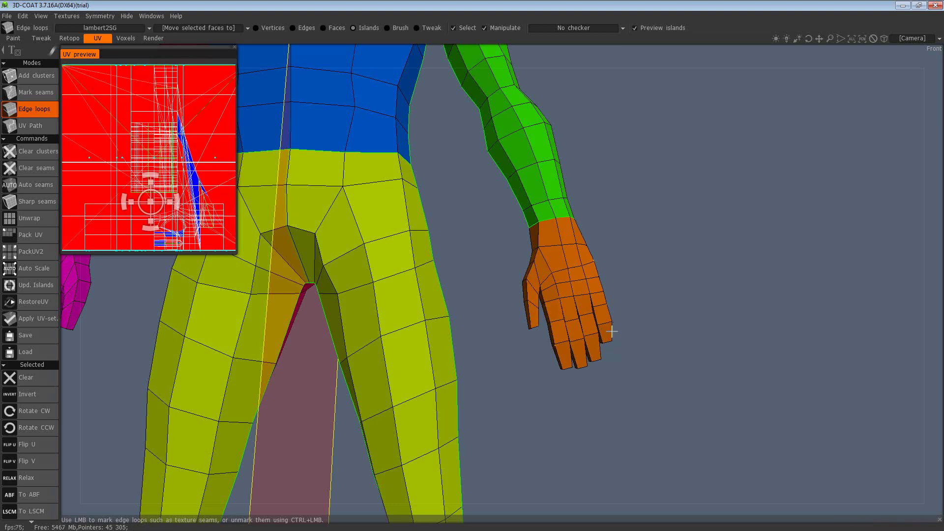
pyautogui.moveTo(660, 318); pyautogui.dragTo(666, 320)
pyautogui.moveTo(665, 319); pyautogui.dragTo(660, 297, button='middle')
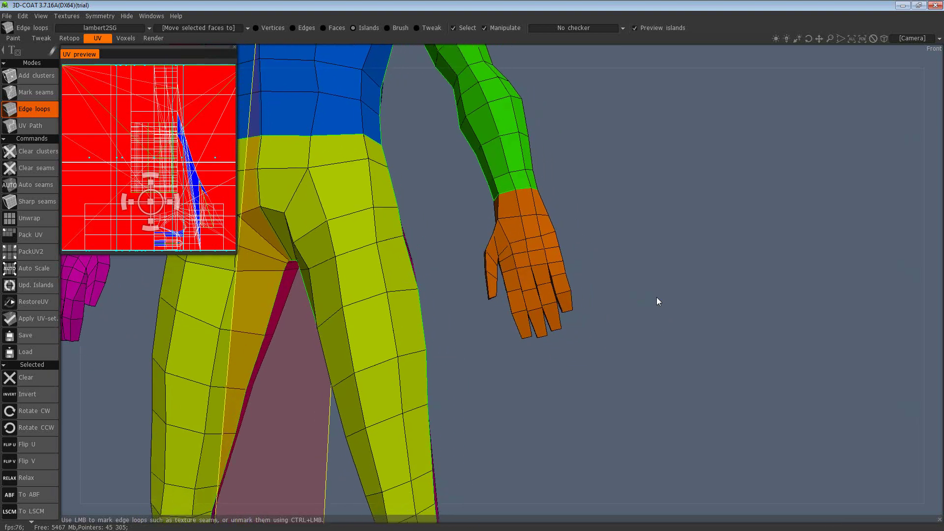
pyautogui.moveTo(660, 297); pyautogui.dragTo(695, 293, button='right')
pyautogui.moveTo(696, 293); pyautogui.dragTo(668, 306)
pyautogui.moveTo(633, 208); pyautogui.dragTo(656, 243)
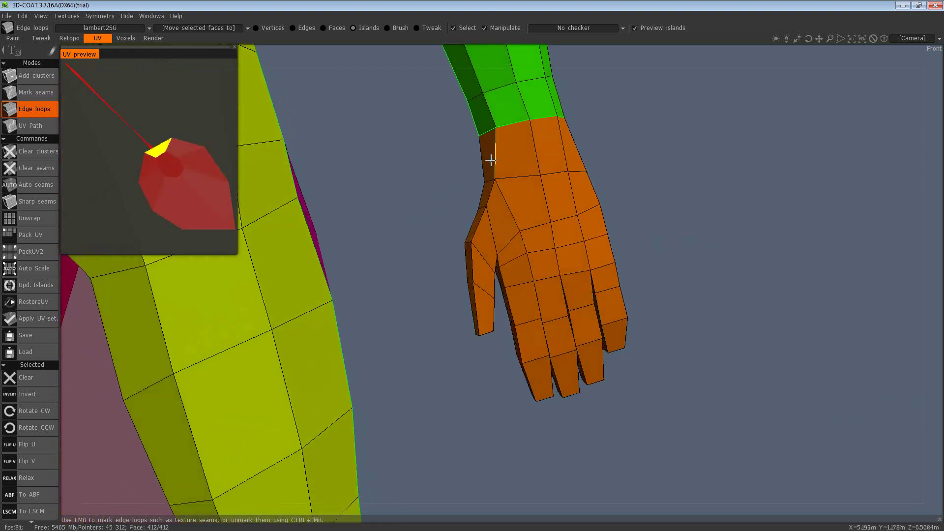
pyautogui.moveTo(641, 181); pyautogui.dragTo(667, 183)
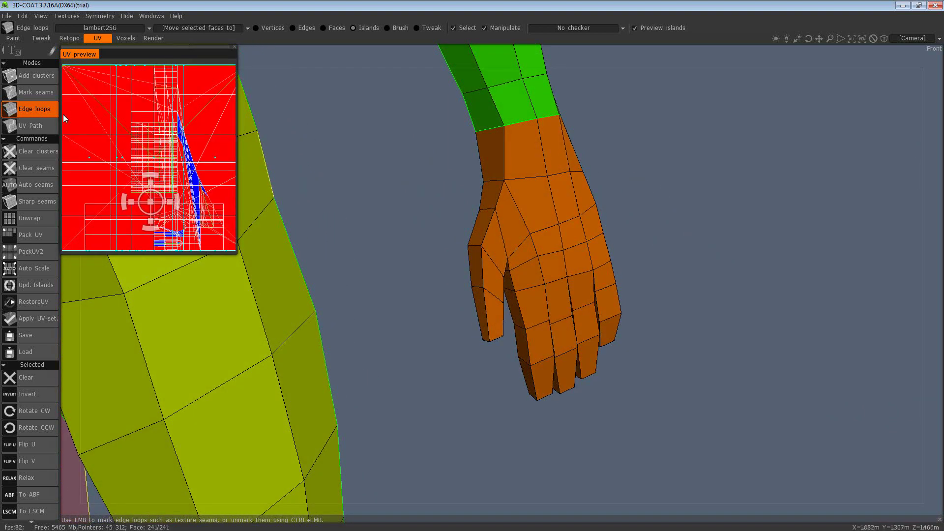
pyautogui.click(502, 173)
pyautogui.click(493, 203)
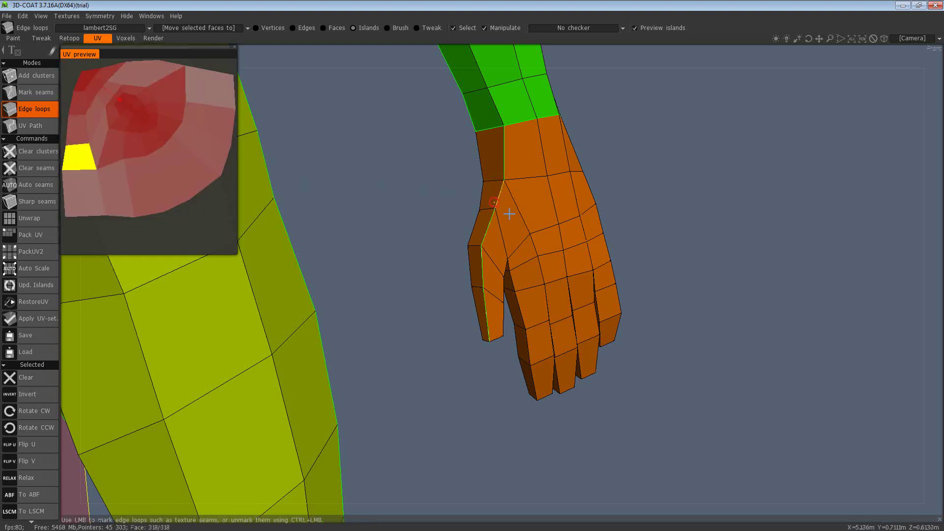
# Step: Mark the thumb's inner loop and the index finger's outer loop as seams
pyautogui.moveTo(692, 249); pyautogui.dragTo(654, 243)
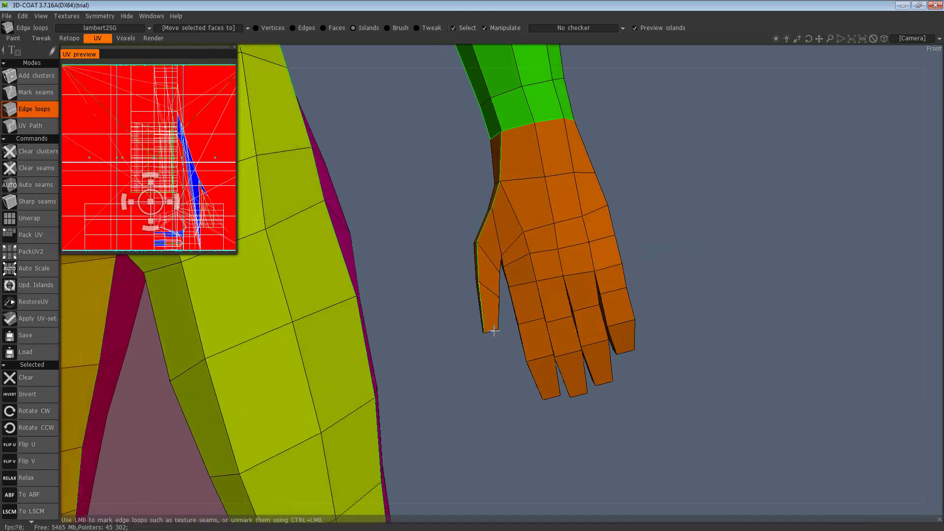
pyautogui.click(498, 315)
pyautogui.click(554, 380)
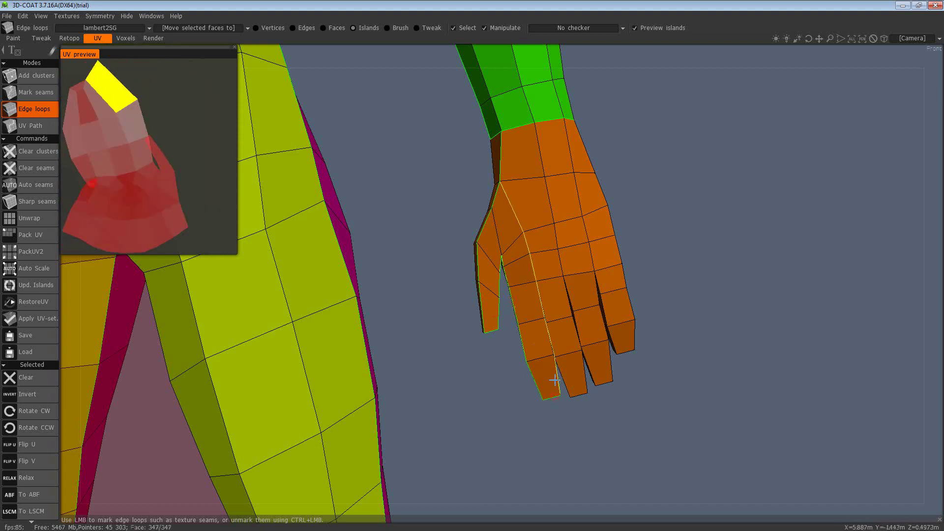
# Step: Draw a UV Path from the fingertips, between the fingers and up to the wrist, and commit it as seams
pyautogui.click(34, 126)
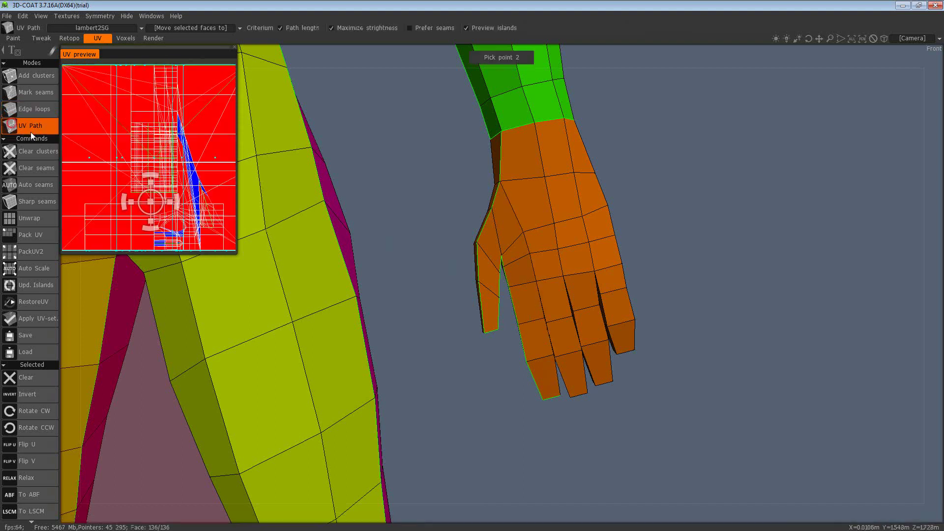
pyautogui.click(560, 395)
pyautogui.click(537, 281)
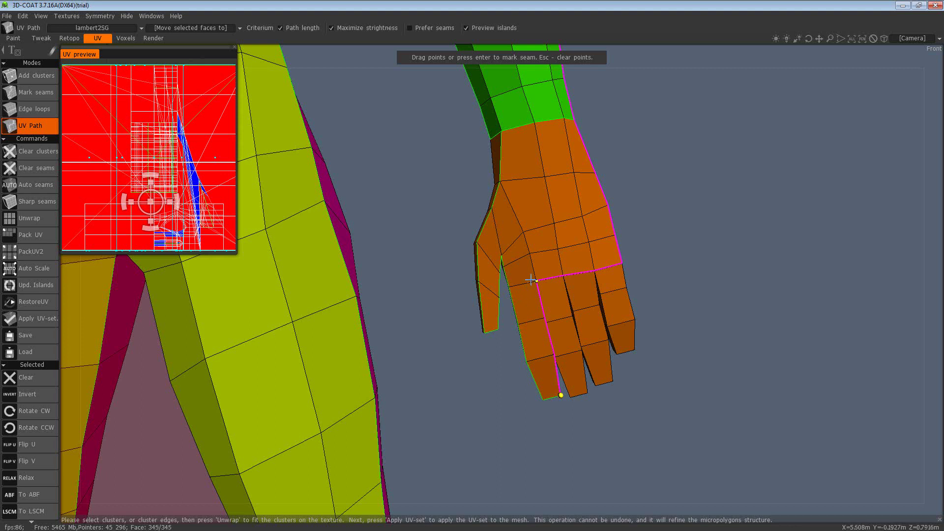
pyautogui.click(546, 286)
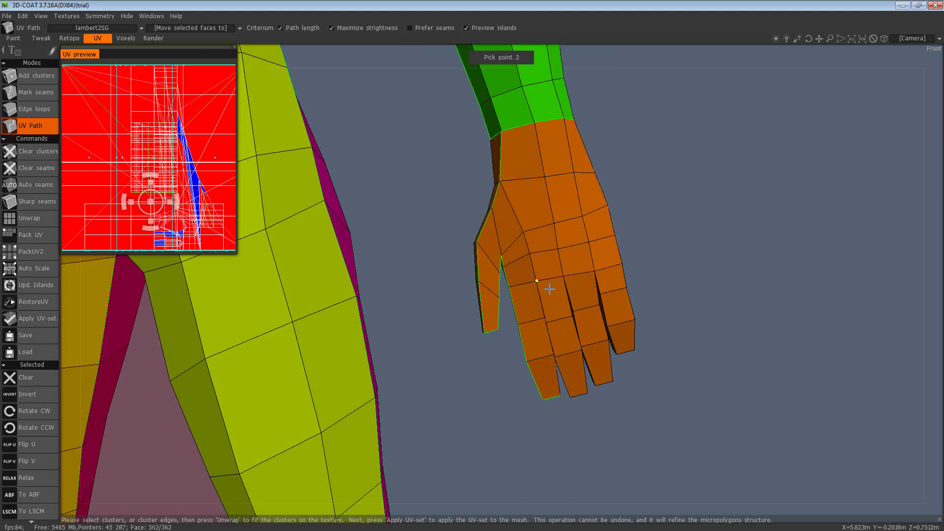
pyautogui.click(537, 287)
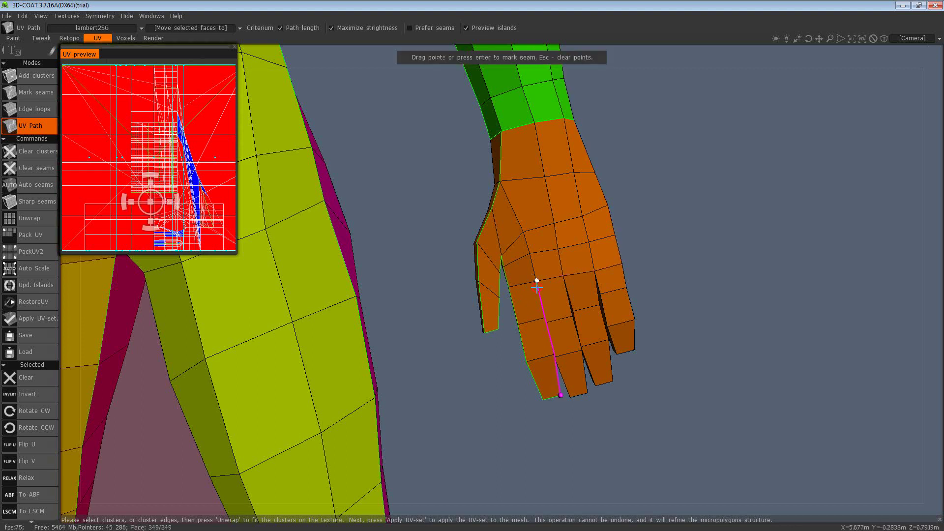
pyautogui.click(571, 397)
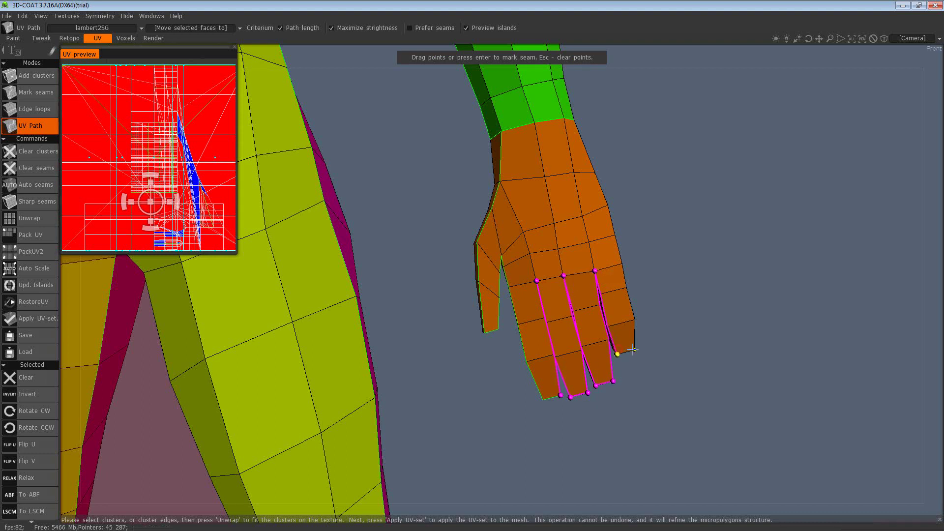
pyautogui.click(574, 120)
pyautogui.press('Return')
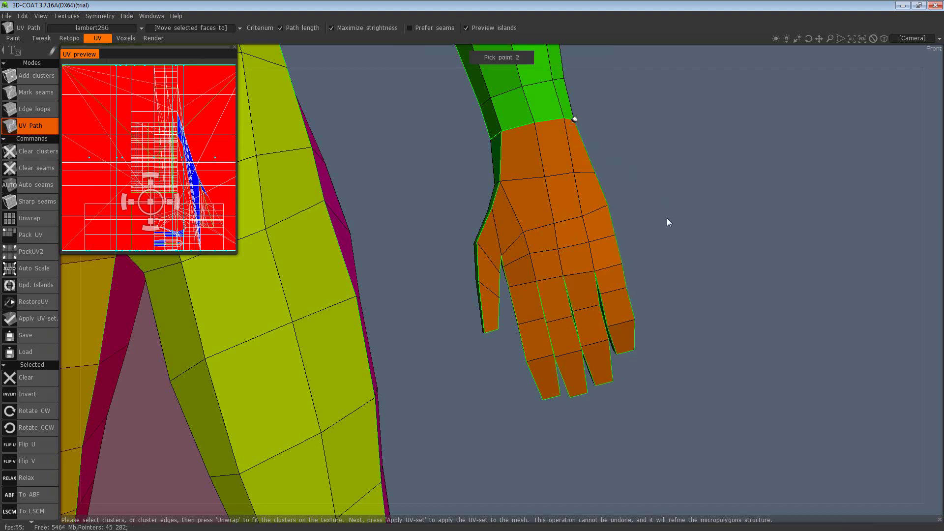
pyautogui.moveTo(671, 232); pyautogui.dragTo(693, 273)
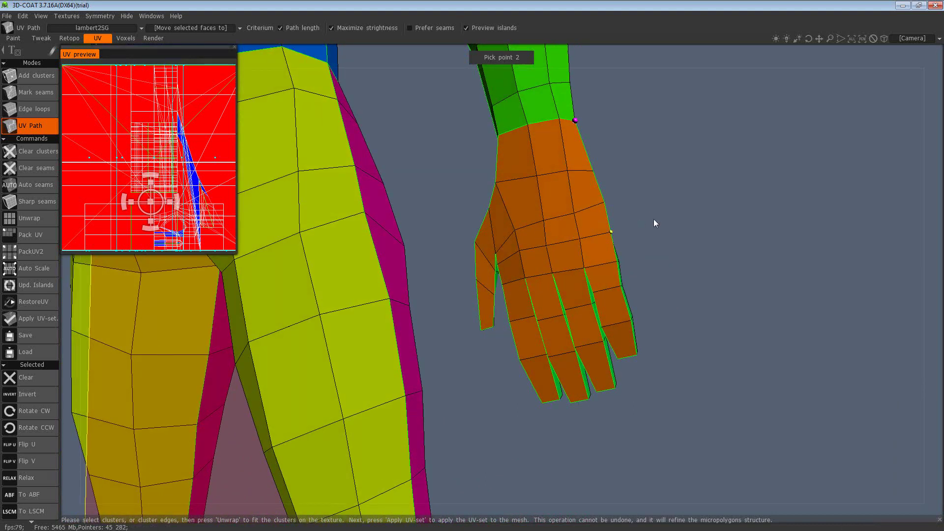
pyautogui.moveTo(654, 223); pyautogui.dragTo(639, 224)
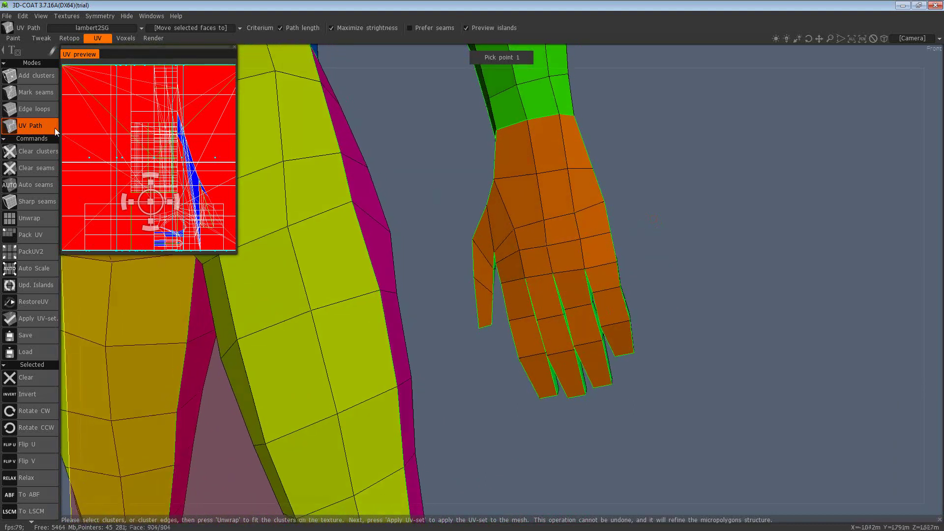
# Step: Switch to Mark seams mode and orbit round to show the other hand from the back
pyautogui.click(42, 96)
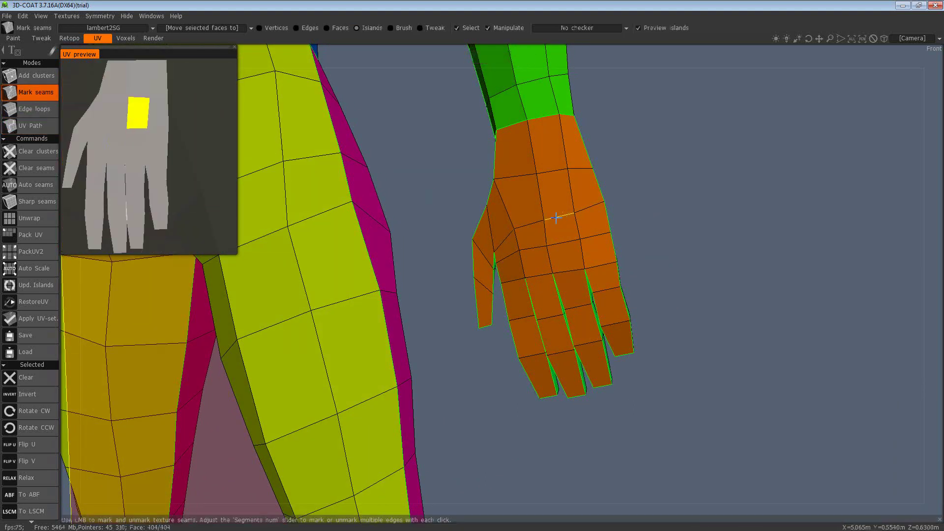
pyautogui.moveTo(634, 221); pyautogui.dragTo(538, 261)
pyautogui.moveTo(695, 292); pyautogui.dragTo(653, 270)
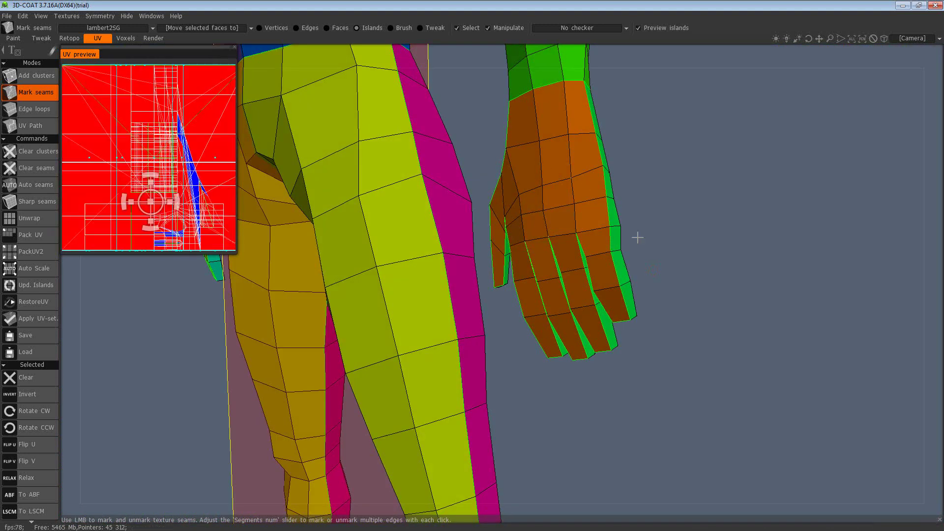
pyautogui.moveTo(662, 235); pyautogui.dragTo(432, 265)
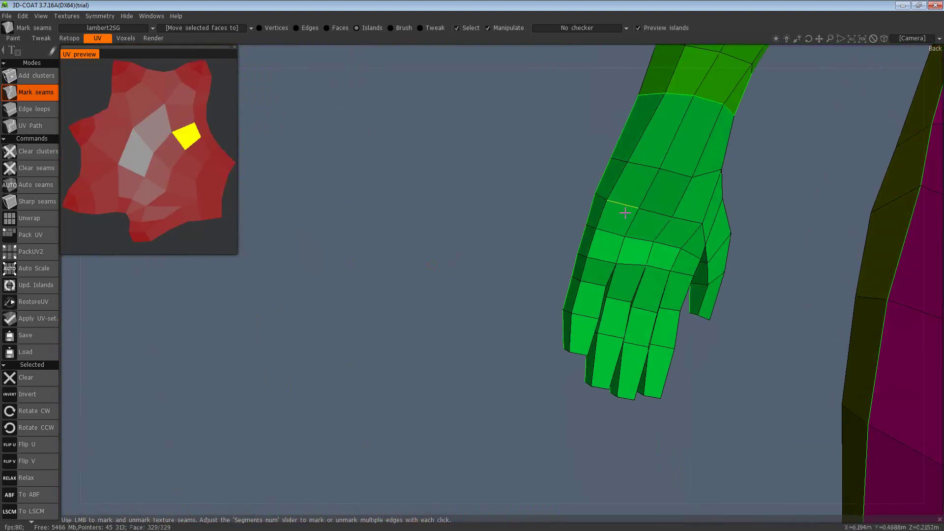
# Step: Mark two thumb-side edges on the green hand, splitting the palm and fingers off as a blue island
pyautogui.moveTo(545, 219); pyautogui.dragTo(505, 185)
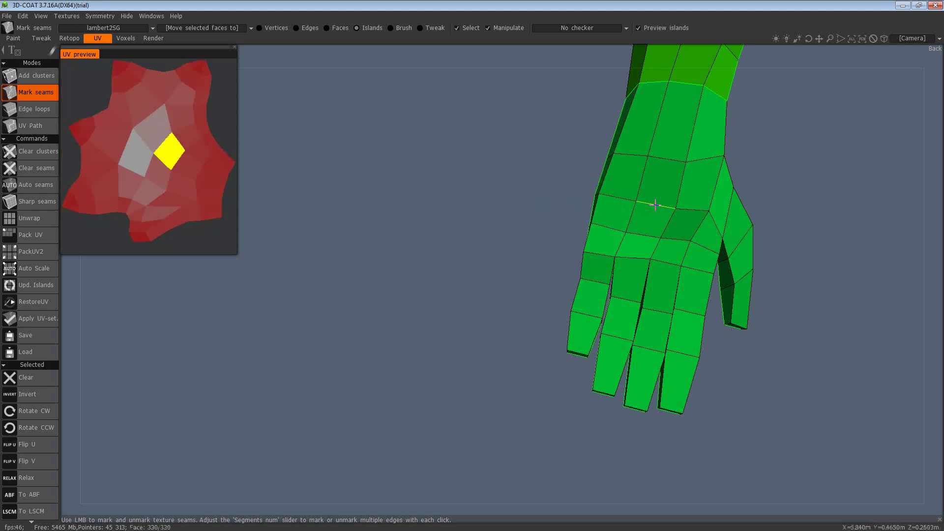
pyautogui.moveTo(523, 201); pyautogui.dragTo(581, 222)
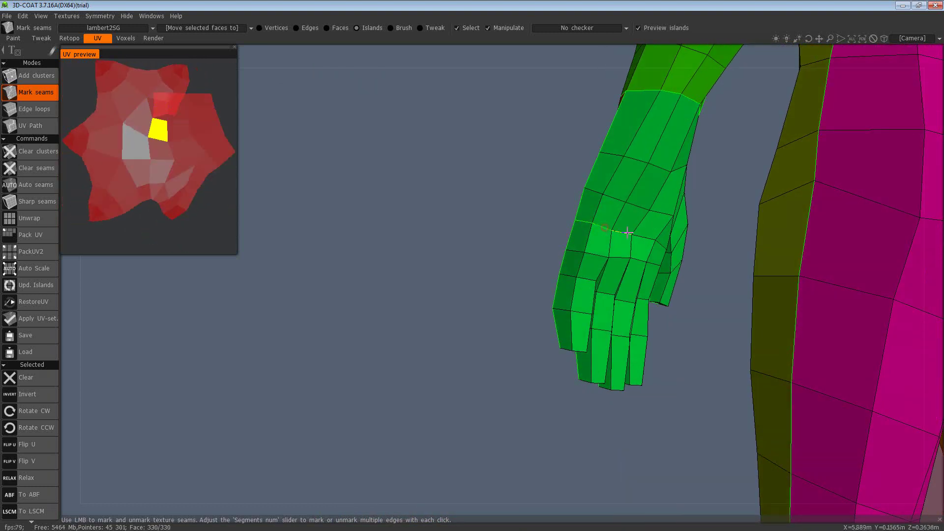
pyautogui.moveTo(516, 214); pyautogui.dragTo(424, 194)
pyautogui.click(687, 250)
pyautogui.moveTo(491, 181); pyautogui.dragTo(422, 115)
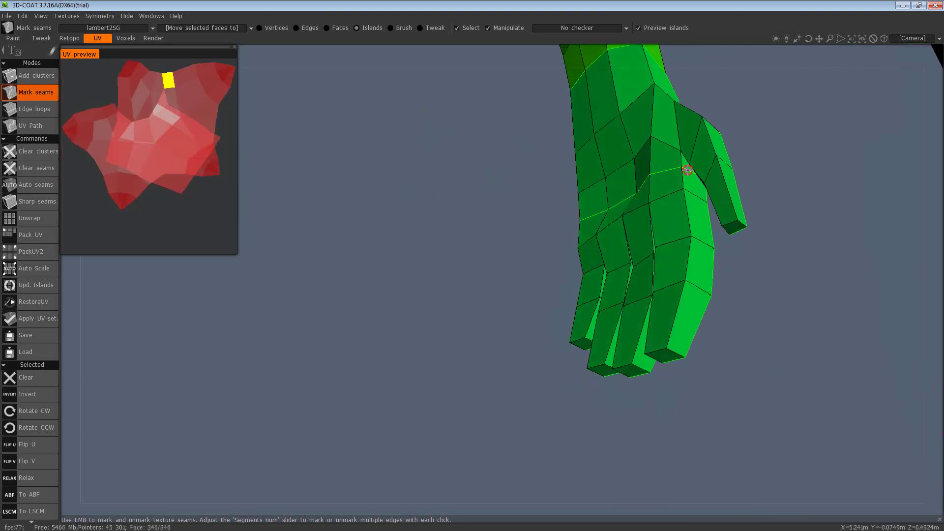
pyautogui.click(687, 171)
pyautogui.moveTo(770, 279); pyautogui.dragTo(807, 288)
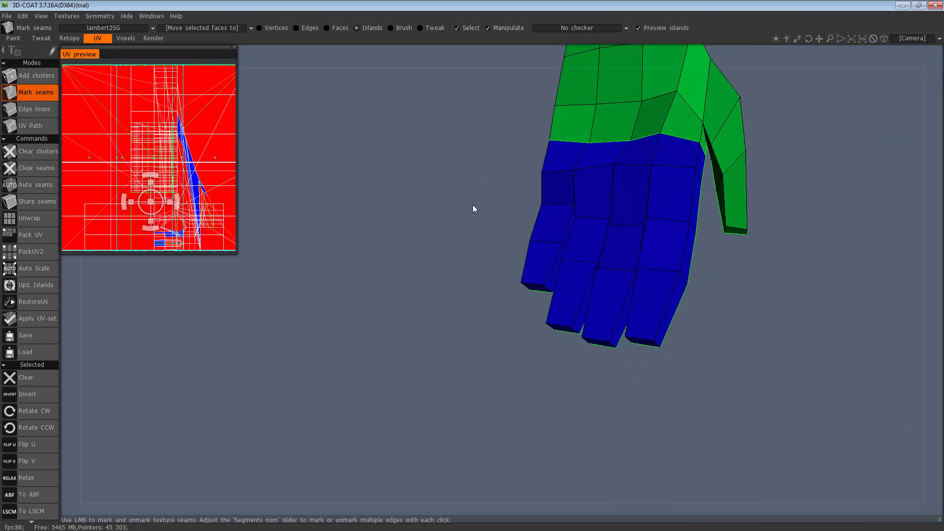
# Step: Orbit around the other hand and mark one more seam edge along the blue fingers section
pyautogui.moveTo(474, 205); pyautogui.dragTo(551, 202)
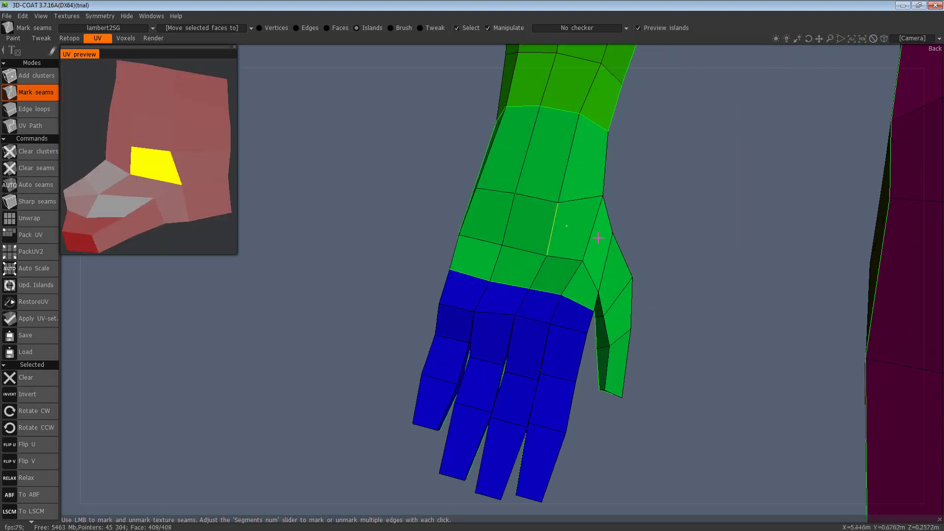
pyautogui.moveTo(654, 253); pyautogui.dragTo(678, 186)
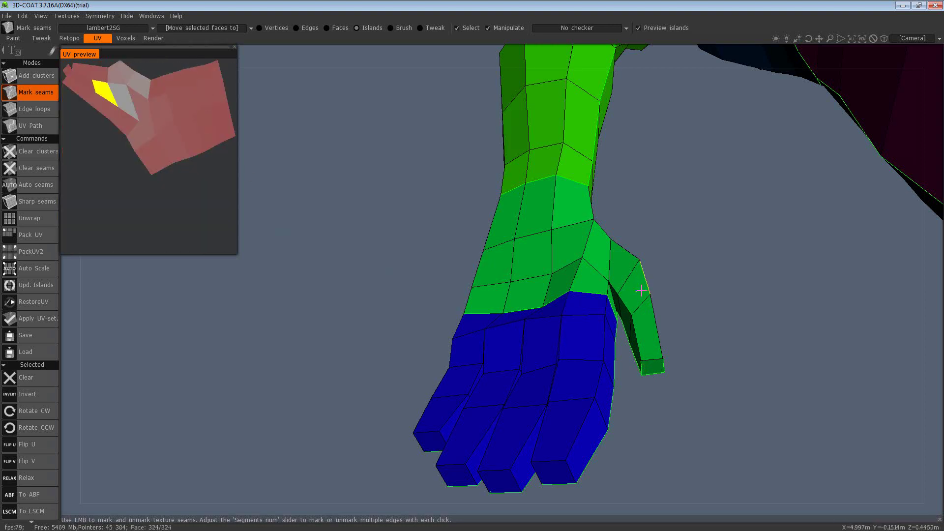
pyautogui.keyDown('alt'); pyautogui.moveTo(665, 293); pyautogui.dragTo(722, 355); pyautogui.keyUp('alt')
pyautogui.keyDown('alt'); pyautogui.moveTo(458, 274); pyautogui.dragTo(334, 189); pyautogui.keyUp('alt')
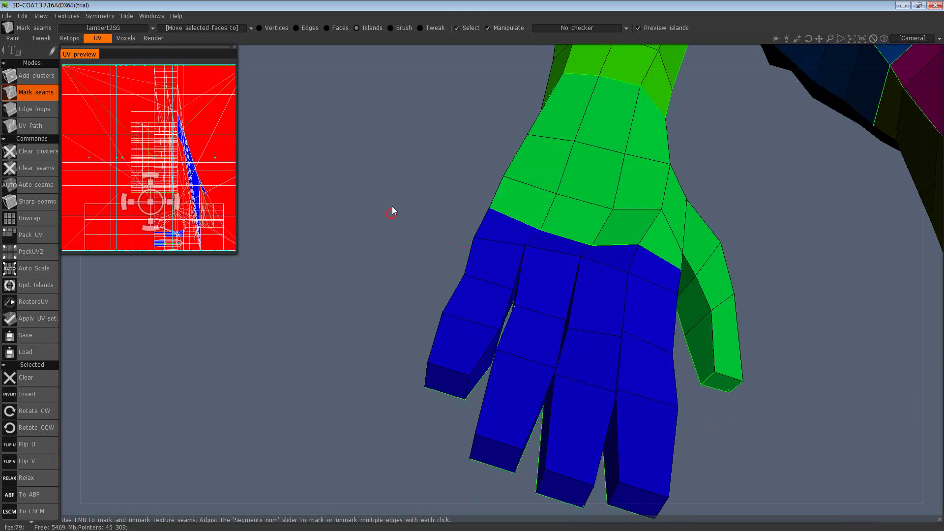
pyautogui.moveTo(394, 202); pyautogui.dragTo(423, 181)
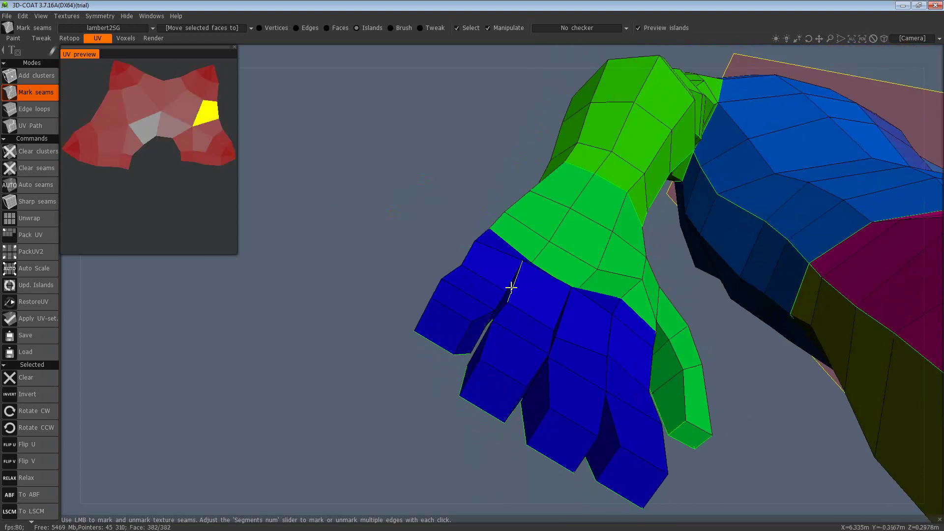
pyautogui.moveTo(373, 223); pyautogui.dragTo(380, 190)
pyautogui.click(508, 302)
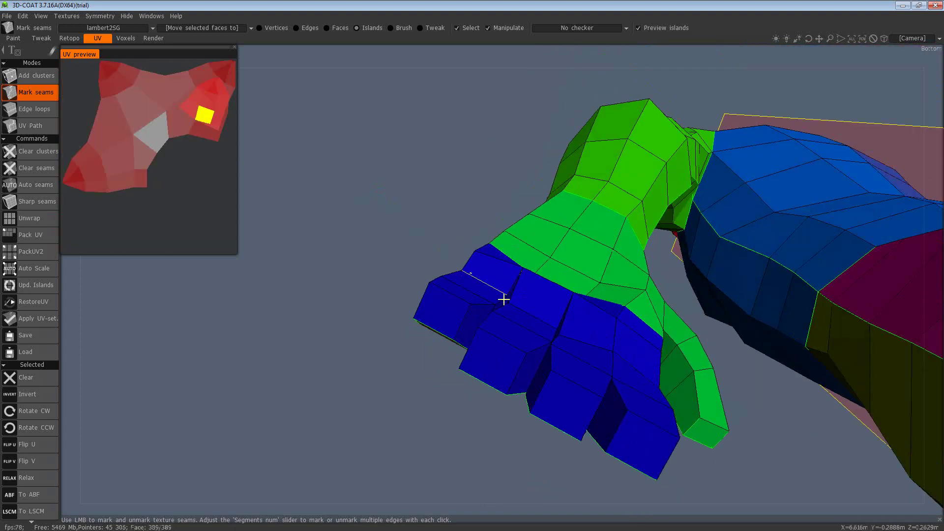
pyautogui.moveTo(442, 266); pyautogui.dragTo(487, 295)
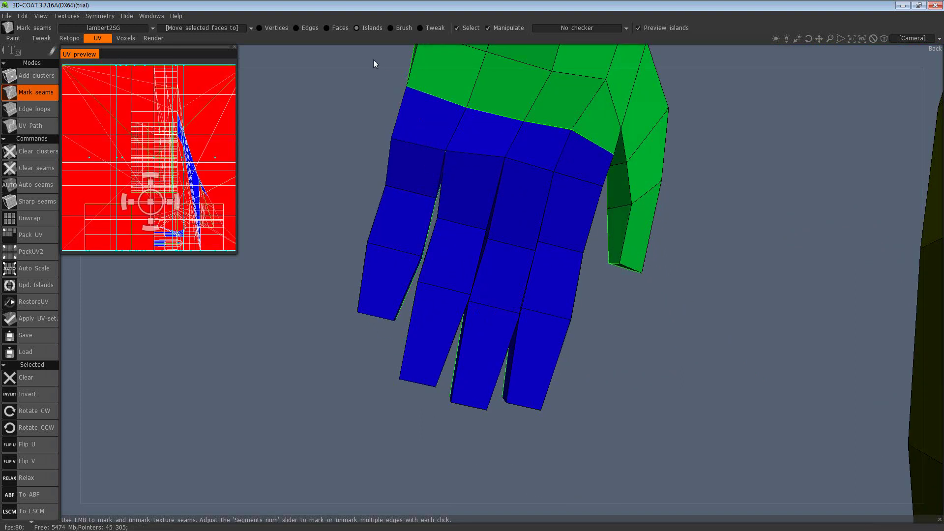
# Step: Set selection to Faces and run Unwrap to re-unwrap and pack all islands
pyautogui.click(332, 28)
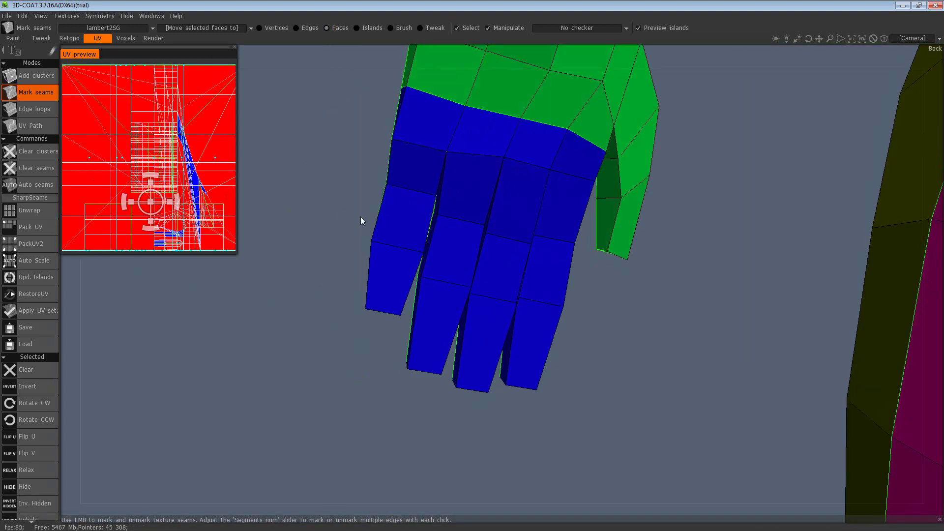
pyautogui.click(32, 213)
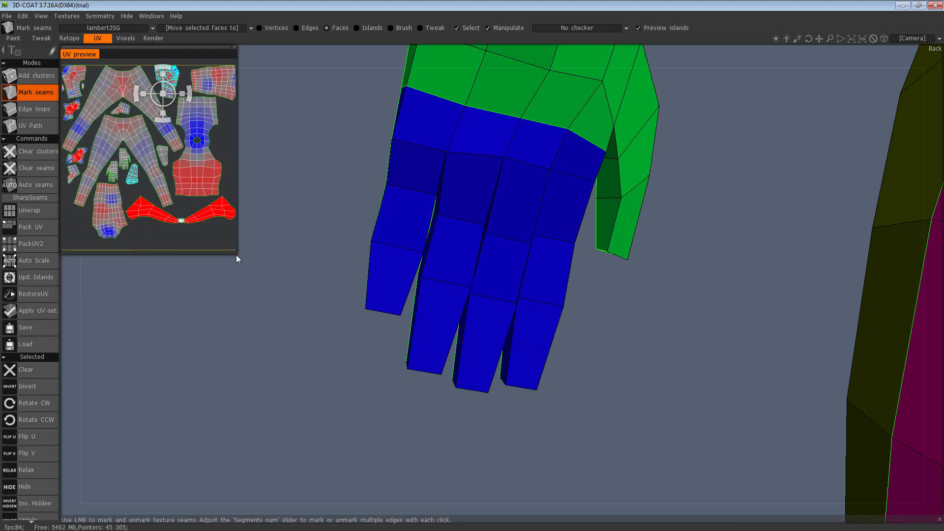
# Step: Enlarge the UV preview, reframe the body, and pick the chest UV island
pyautogui.moveTo(236, 260); pyautogui.dragTo(348, 371)
pyautogui.moveTo(651, 386); pyautogui.dragTo(782, 390)
pyautogui.moveTo(748, 368); pyautogui.dragTo(666, 371, button='right')
pyautogui.moveTo(666, 371); pyautogui.dragTo(607, 326)
pyautogui.moveTo(607, 326); pyautogui.dragTo(686, 349, button='middle')
pyautogui.moveTo(686, 350); pyautogui.dragTo(685, 354)
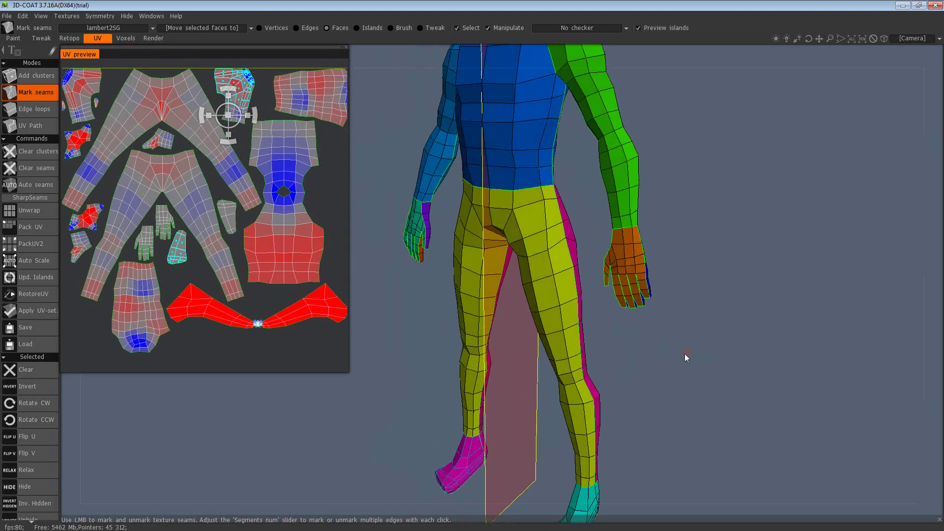
pyautogui.click(297, 259)
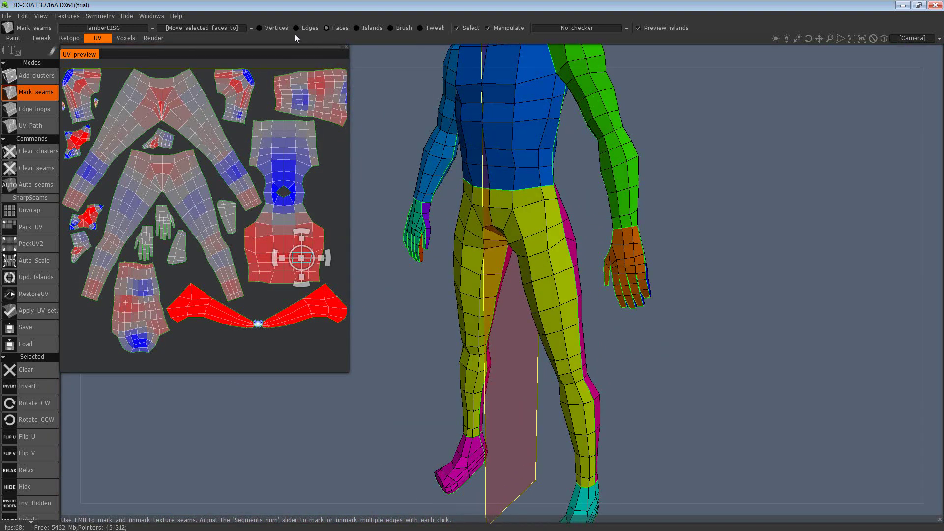
# Step: Switch selection to Islands and select the lower-legs, hand and bottom red islands
pyautogui.click(357, 28)
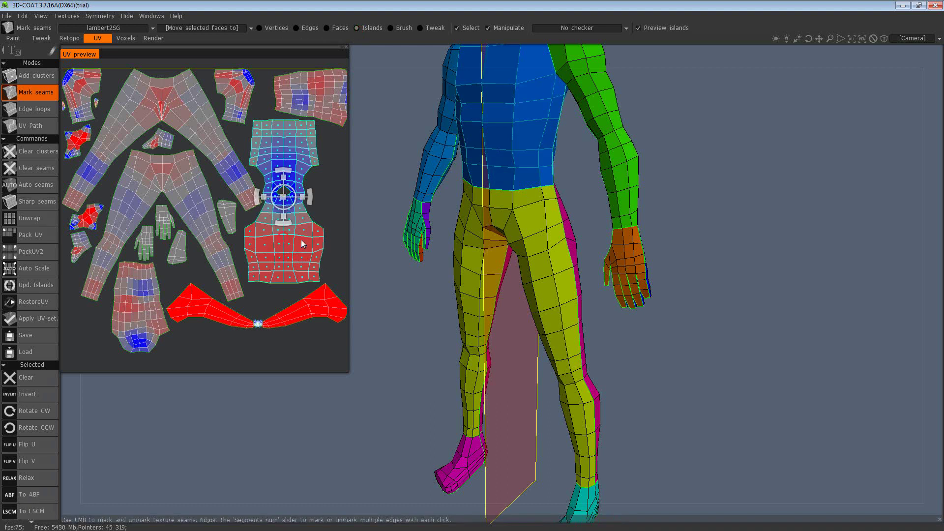
pyautogui.click(201, 204)
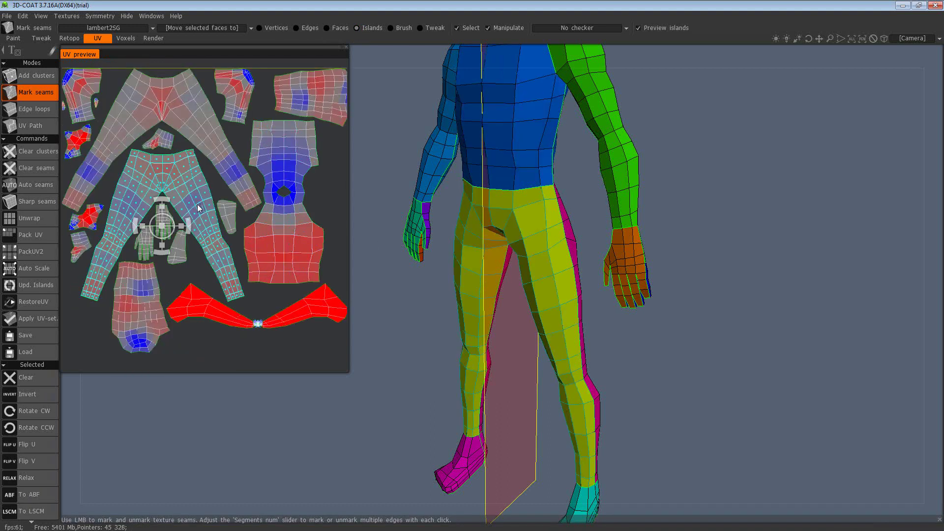
pyautogui.click(145, 245)
pyautogui.click(204, 313)
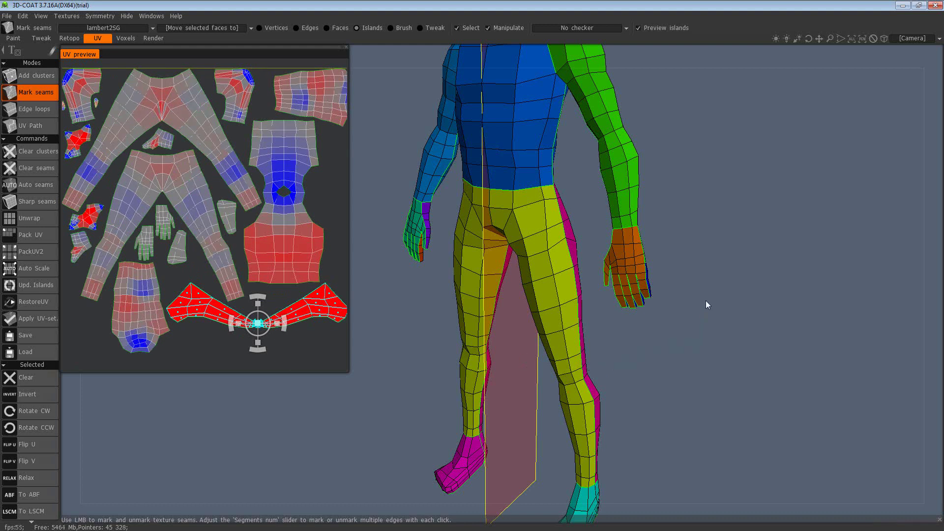
pyautogui.moveTo(707, 301); pyautogui.dragTo(729, 351, button='middle')
pyautogui.moveTo(729, 350); pyautogui.dragTo(686, 357, button='right')
pyautogui.moveTo(693, 319); pyautogui.dragTo(571, 319)
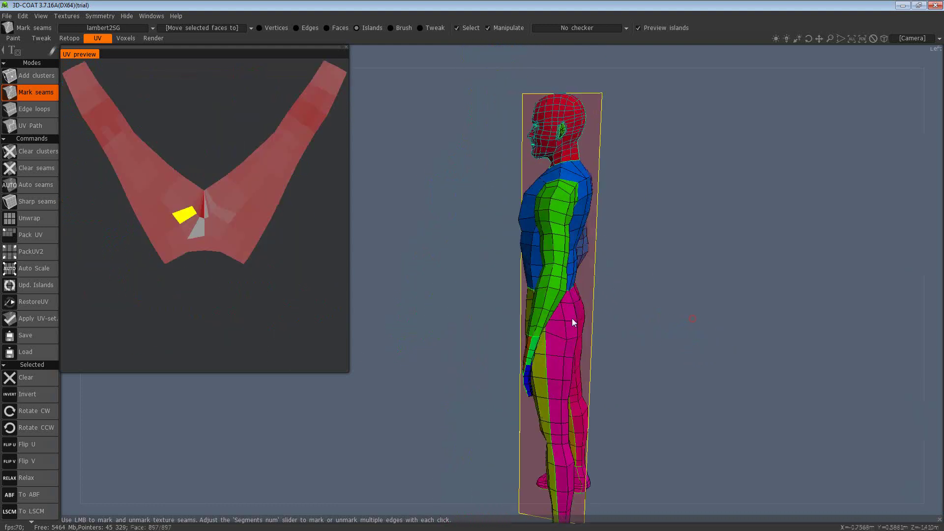
# Step: Zoom the UV preview in on the selected red island at the layout bottom
pyautogui.moveTo(271, 338); pyautogui.dragTo(226, 285, button='middle')
pyautogui.moveTo(226, 285); pyautogui.dragTo(364, 266, button='right')
pyautogui.moveTo(280, 322); pyautogui.dragTo(249, 141, button='middle')
pyautogui.moveTo(252, 217); pyautogui.dragTo(241, 144, button='middle')
pyautogui.moveTo(213, 247); pyautogui.dragTo(329, 249, button='right')
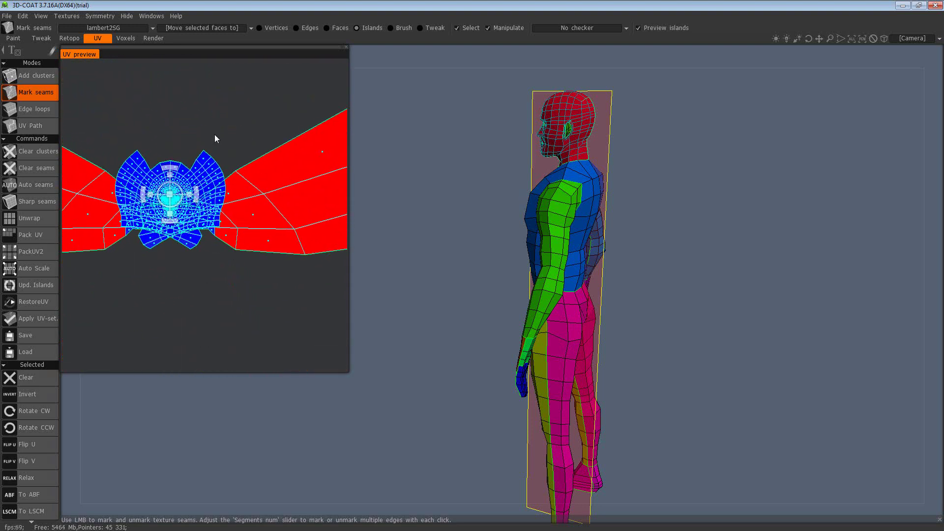
pyautogui.moveTo(699, 200); pyautogui.dragTo(651, 217)
# Step: Orbit round to the back of the head and mark a seam behind the ear
pyautogui.moveTo(651, 217); pyautogui.dragTo(607, 315, button='middle')
pyautogui.moveTo(607, 314); pyautogui.dragTo(776, 118, button='right')
pyautogui.moveTo(776, 118); pyautogui.dragTo(807, 147)
pyautogui.moveTo(778, 235); pyautogui.dragTo(596, 300, button='right')
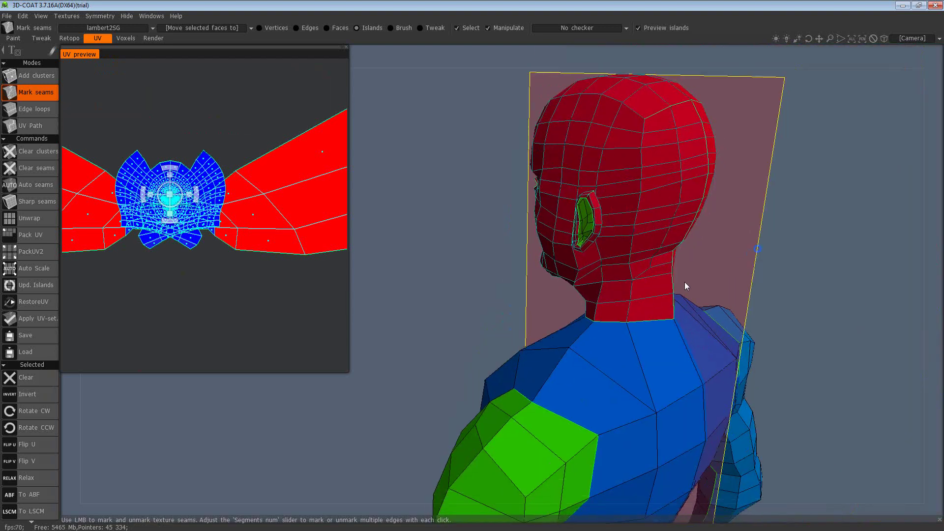
pyautogui.moveTo(465, 288)
pyautogui.mouseDown()
pyautogui.moveTo(654, 255)
pyautogui.moveTo(673, 213)
pyautogui.moveTo(671, 235)
pyautogui.mouseUp()
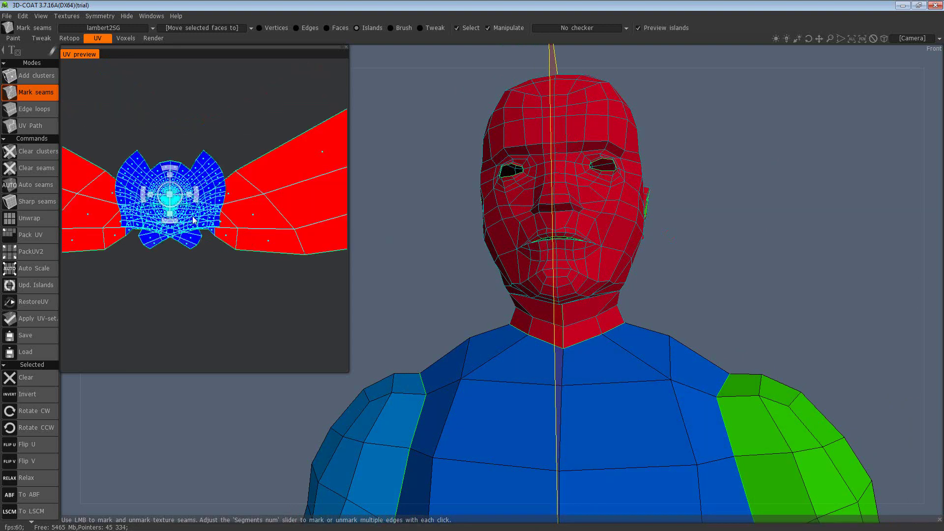
pyautogui.moveTo(373, 228); pyautogui.dragTo(359, 266)
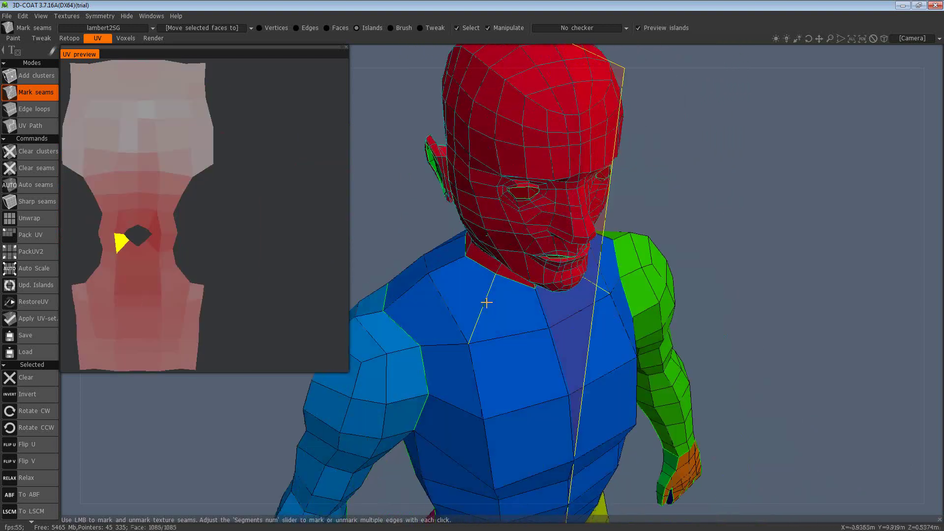
pyautogui.moveTo(510, 298); pyautogui.dragTo(351, 283)
pyautogui.scroll(10, 730, 228)
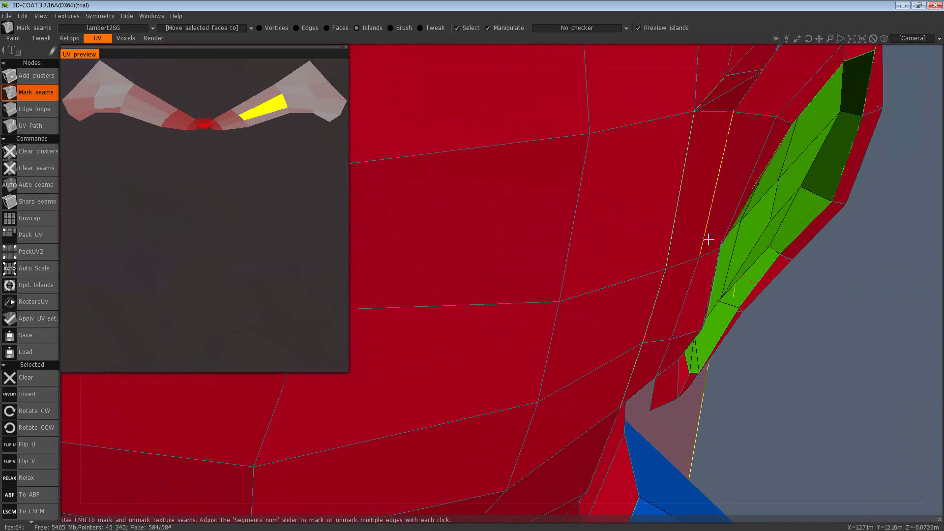
pyautogui.scroll(-10, 709, 239)
pyautogui.moveTo(772, 257); pyautogui.dragTo(551, 159)
pyautogui.click(713, 313)
# Step: Orbit around the head to check the ear seam, then zoom out to head and torso
pyautogui.moveTo(519, 266); pyautogui.dragTo(827, 323)
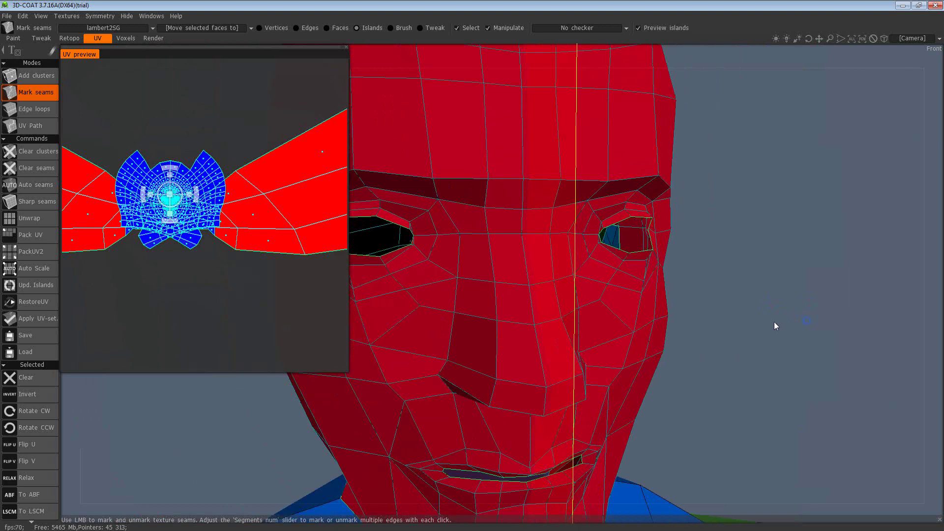
pyautogui.moveTo(743, 322); pyautogui.dragTo(875, 306)
pyautogui.moveTo(449, 346)
pyautogui.mouseDown()
pyautogui.moveTo(579, 281)
pyautogui.moveTo(671, 273)
pyautogui.moveTo(457, 353)
pyautogui.mouseUp()
pyautogui.moveTo(445, 346); pyautogui.dragTo(374, 334, button='right')
pyautogui.moveTo(671, 298); pyautogui.dragTo(538, 303)
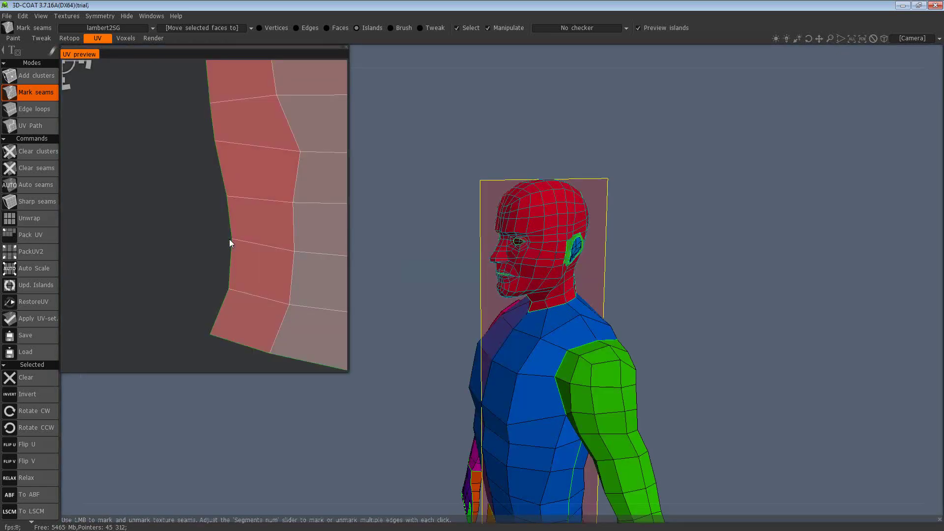
# Step: Zoom out and recentre the UV preview until the full packed layout square is visible
pyautogui.moveTo(450, 275); pyautogui.dragTo(401, 263)
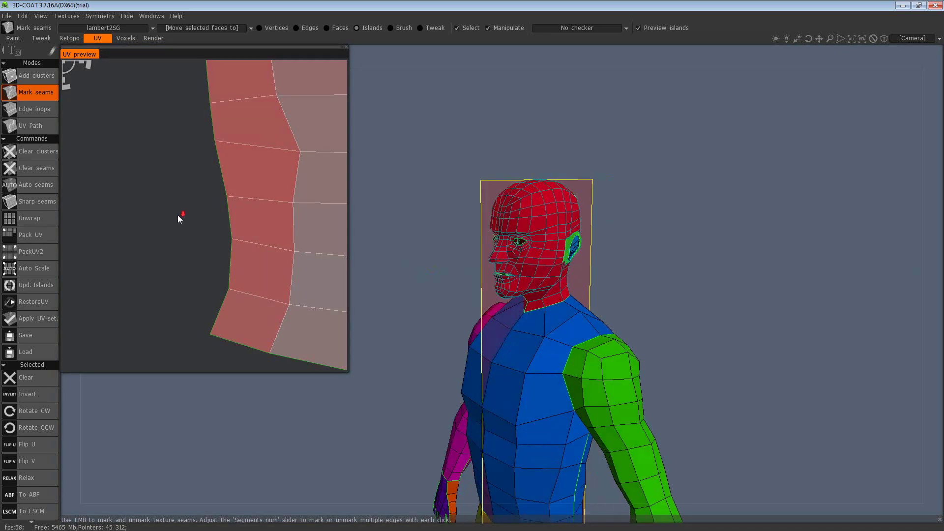
pyautogui.scroll(-5, 158, 231)
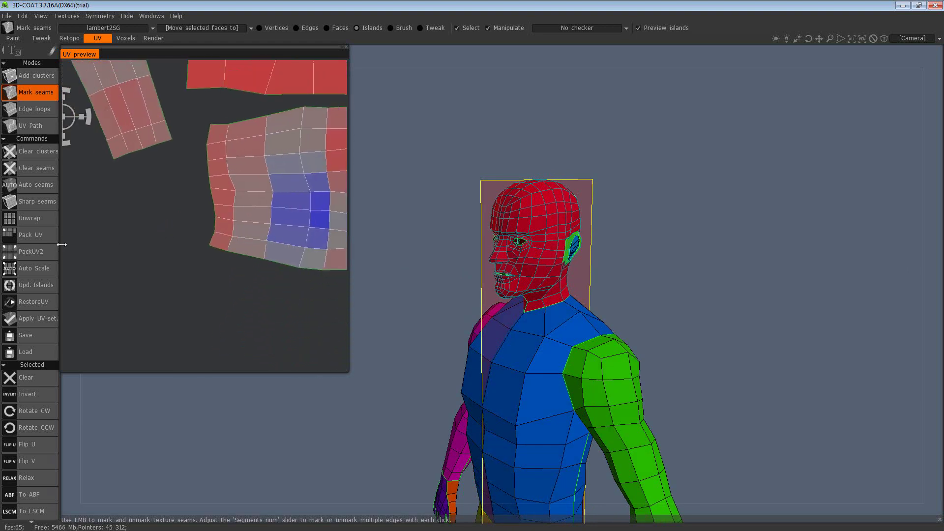
pyautogui.scroll(-8, 94, 241)
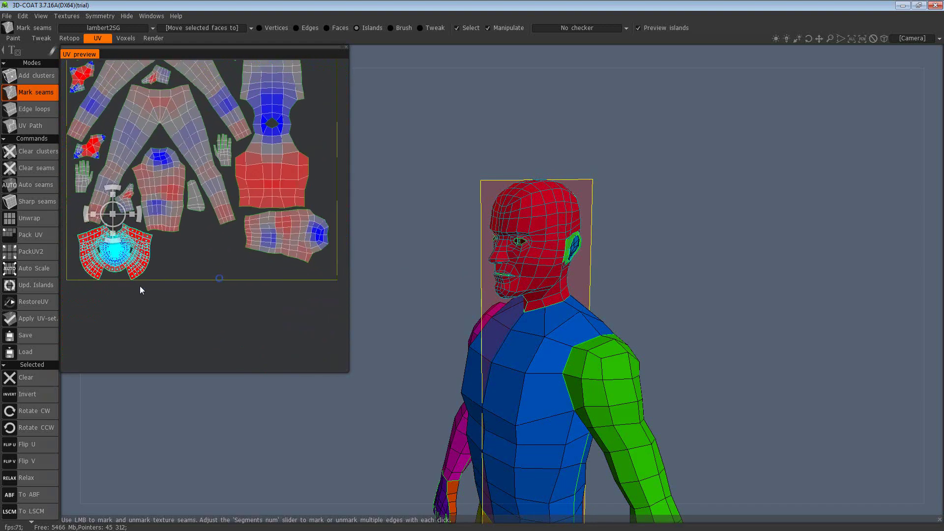
pyautogui.moveTo(208, 258); pyautogui.dragTo(211, 294, button='middle')
pyautogui.scroll(-1, 229, 284)
pyautogui.scroll(-2, 207, 293)
pyautogui.scroll(3, 204, 297)
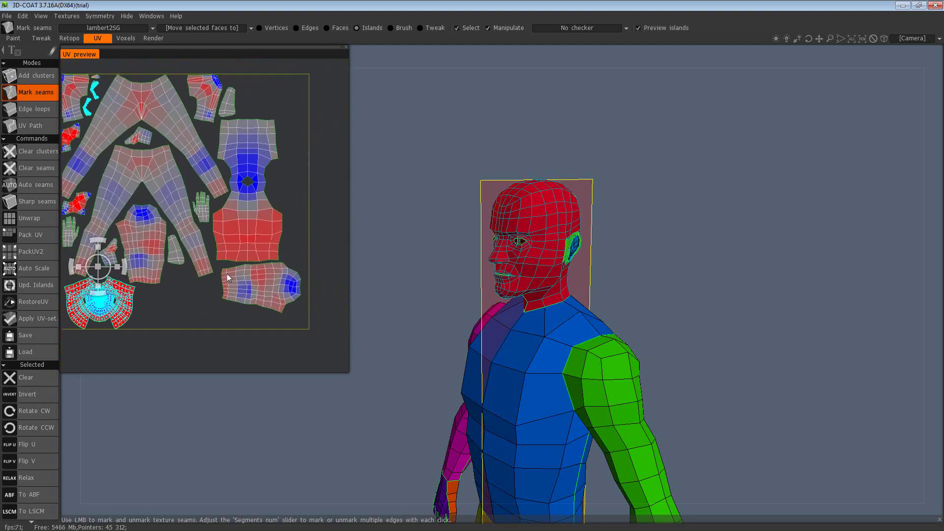
pyautogui.scroll(-2, 226, 285)
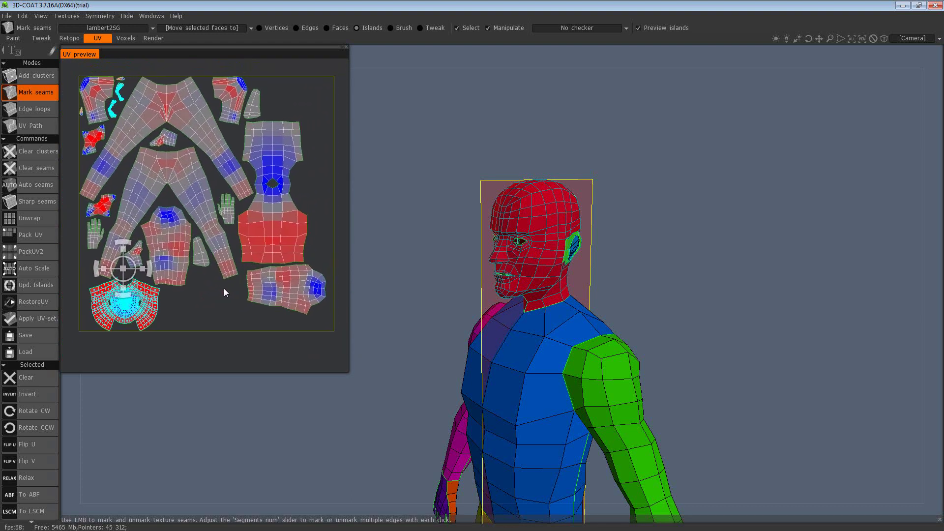
pyautogui.scroll(2, 215, 296)
pyautogui.moveTo(210, 294); pyautogui.dragTo(231, 282, button='middle')
pyautogui.moveTo(231, 282); pyautogui.dragTo(200, 284, button='right')
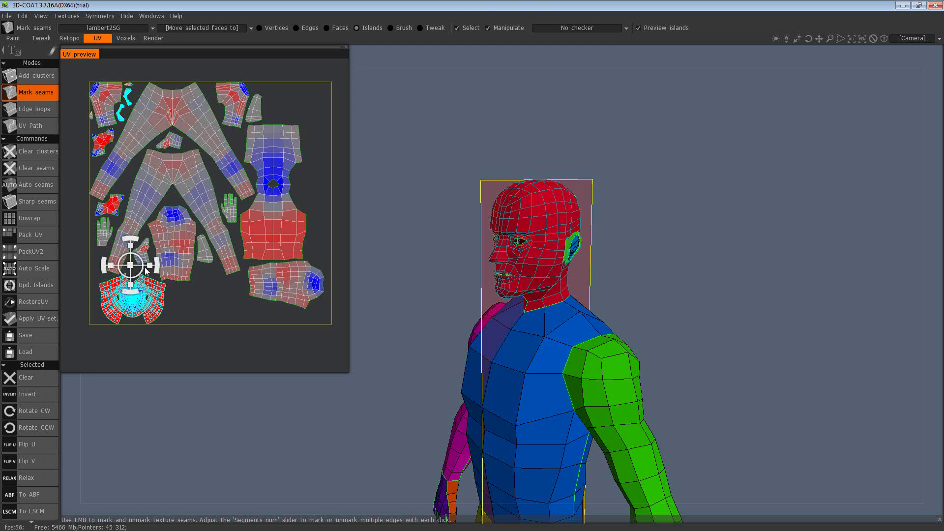
pyautogui.click(181, 248)
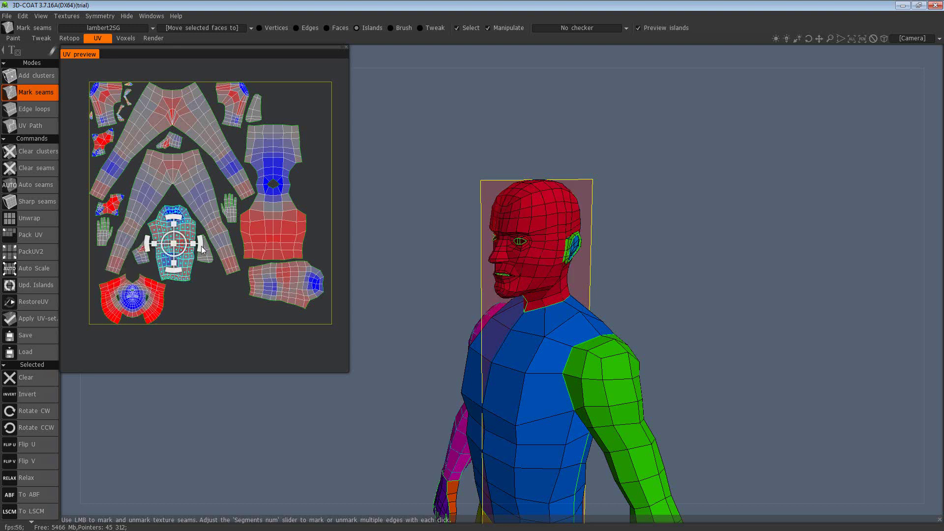
pyautogui.moveTo(201, 249); pyautogui.dragTo(202, 293)
pyautogui.hotkey('ctrl', 'z')
pyautogui.moveTo(173, 244)
pyautogui.mouseDown()
pyautogui.moveTo(210, 250)
pyautogui.moveTo(182, 244)
pyautogui.moveTo(193, 234)
pyautogui.moveTo(181, 247)
pyautogui.moveTo(223, 229)
pyautogui.moveTo(211, 246)
pyautogui.moveTo(183, 239)
pyautogui.moveTo(200, 286)
pyautogui.mouseUp()
pyautogui.hotkey('ctrl', 'z')
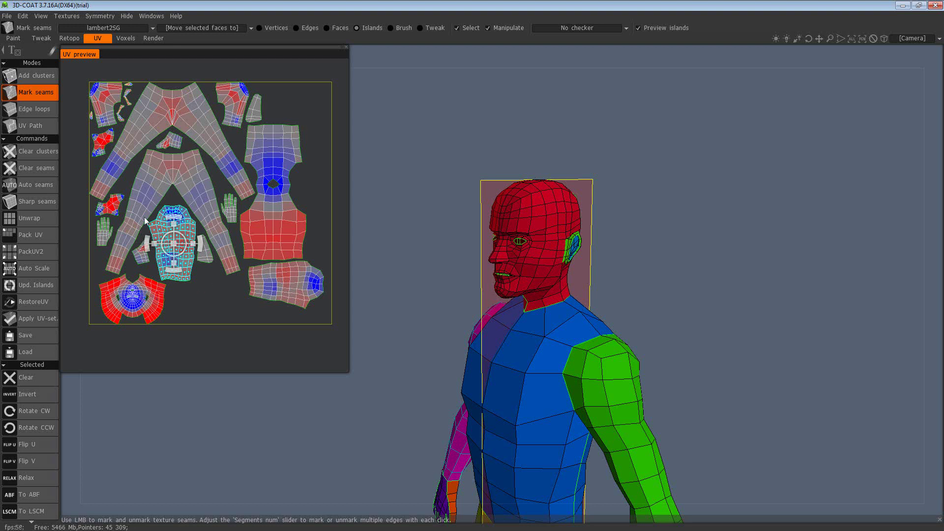
pyautogui.click(191, 193)
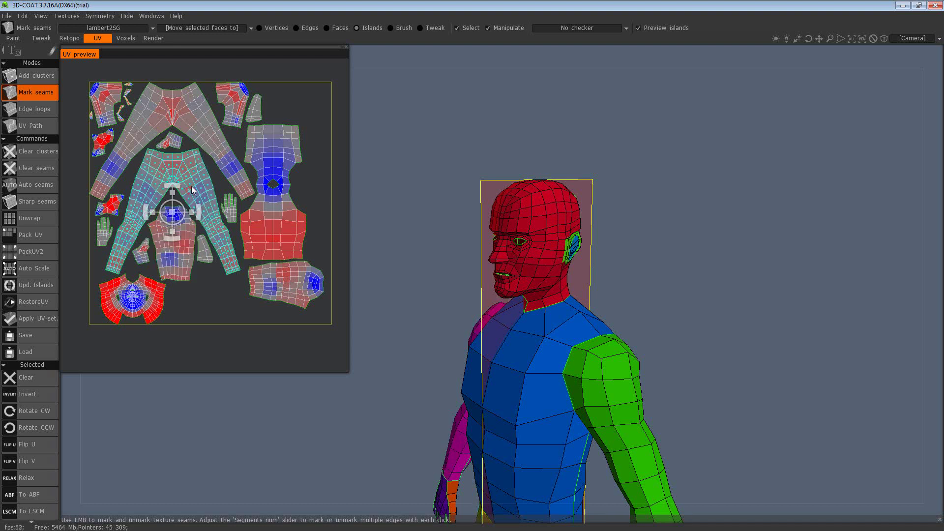
pyautogui.click(209, 135)
pyautogui.click(272, 146)
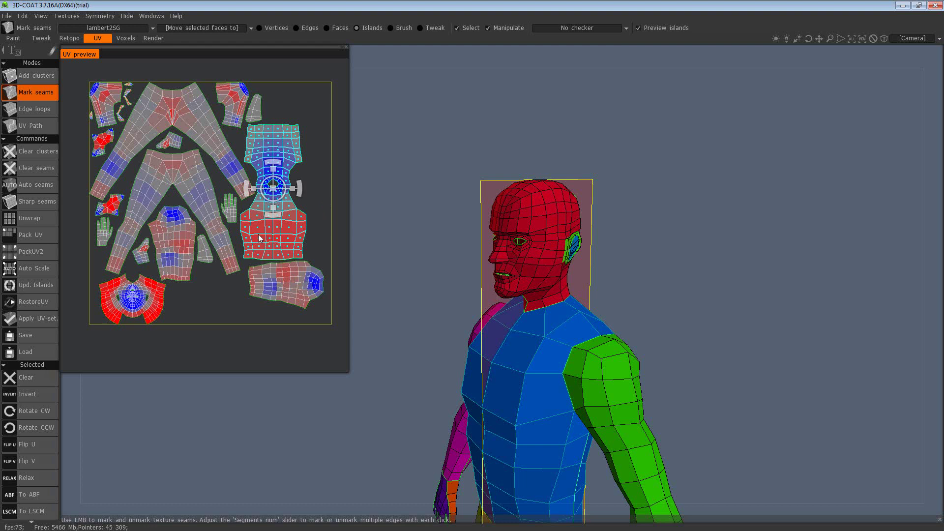
pyautogui.click(212, 282)
pyautogui.moveTo(322, 236); pyautogui.dragTo(322, 228, button='middle')
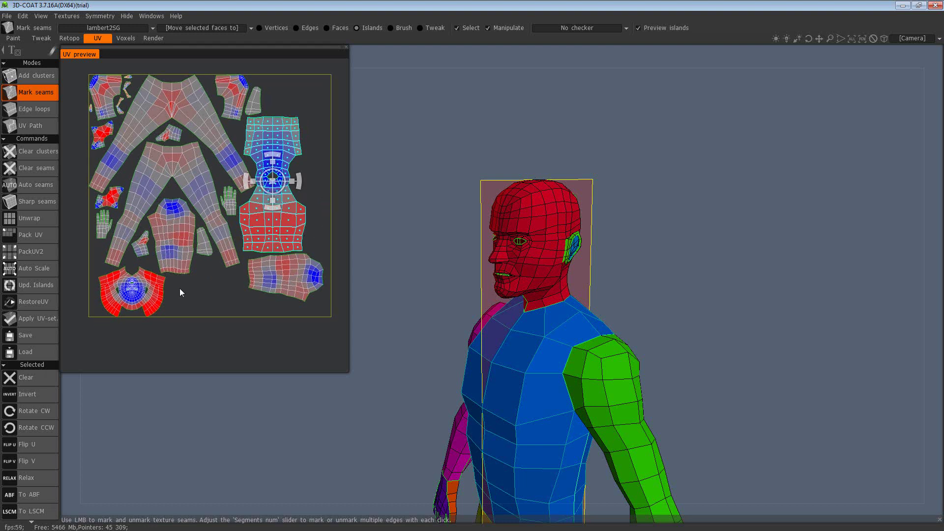
pyautogui.click(153, 300)
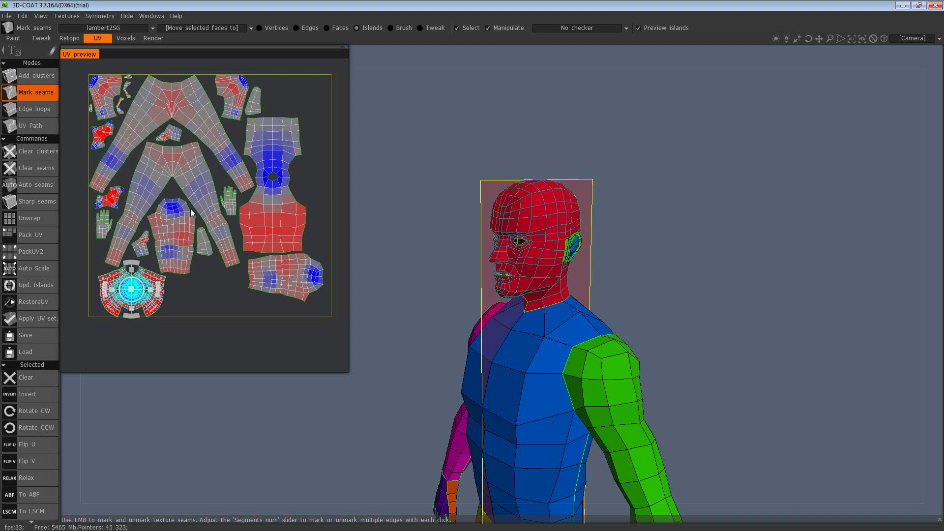
# Step: Select the upper and lower trousers islands and Relax them
pyautogui.click(196, 180)
pyautogui.keyDown('shift'); pyautogui.click(195, 131); pyautogui.keyUp('shift')
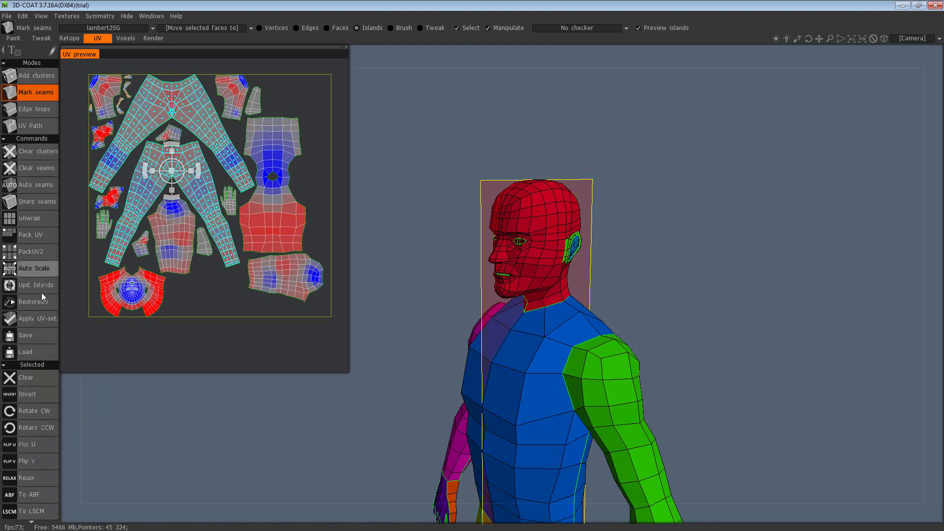
pyautogui.scroll(-3, 35, 517)
pyautogui.scroll(-2, 34, 521)
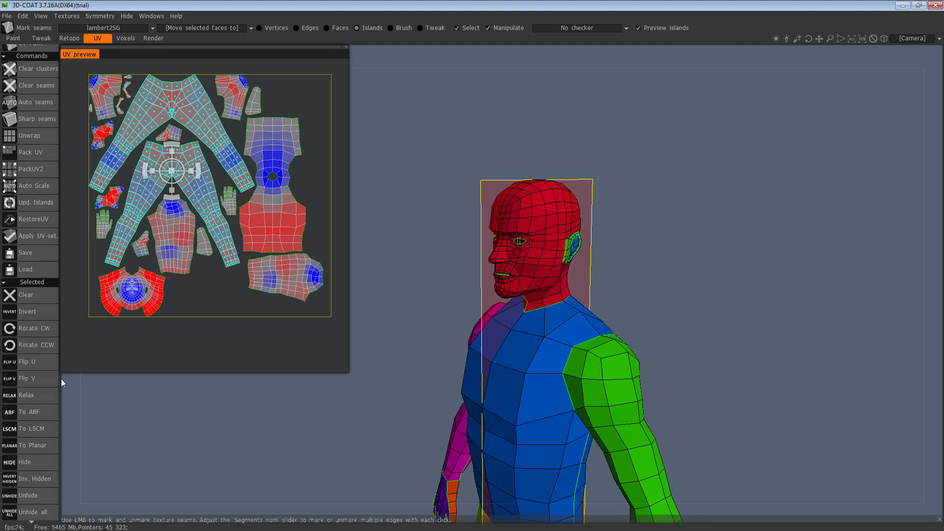
pyautogui.click(29, 398)
# Step: Re-unwrap the leg islands with To ABF and To LSCM, then Relax them
pyautogui.click(43, 411)
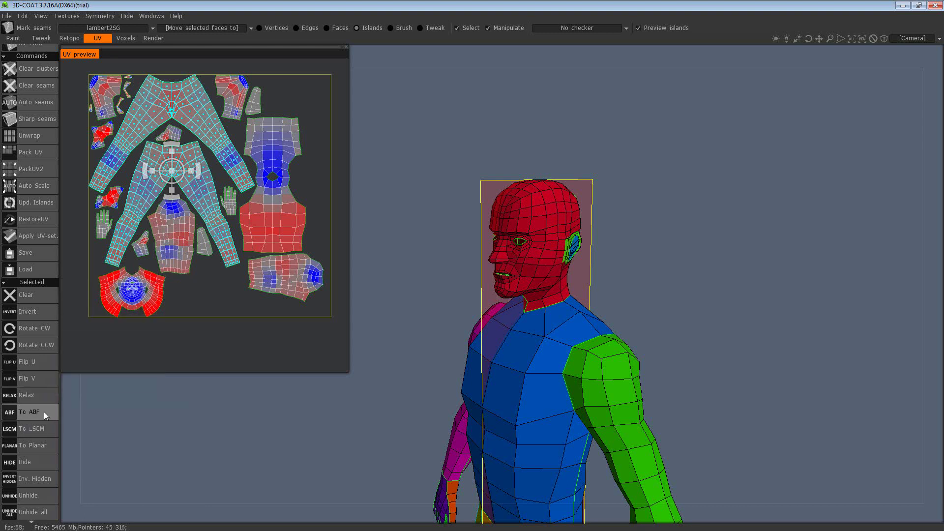
pyautogui.click(44, 413)
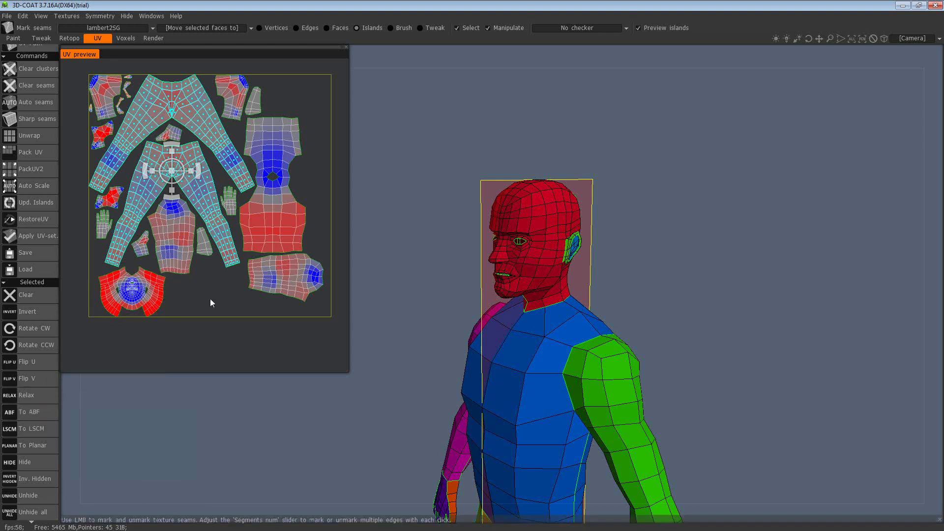
pyautogui.click(40, 431)
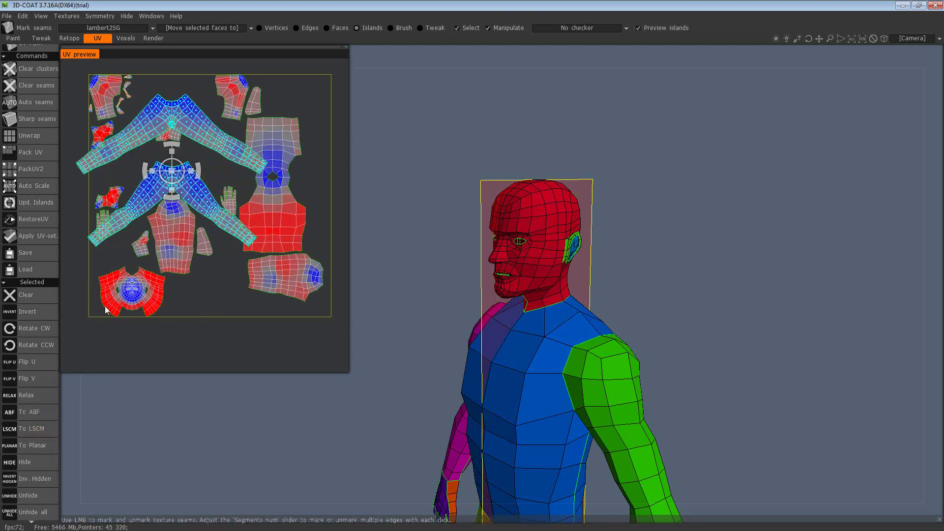
pyautogui.click(30, 414)
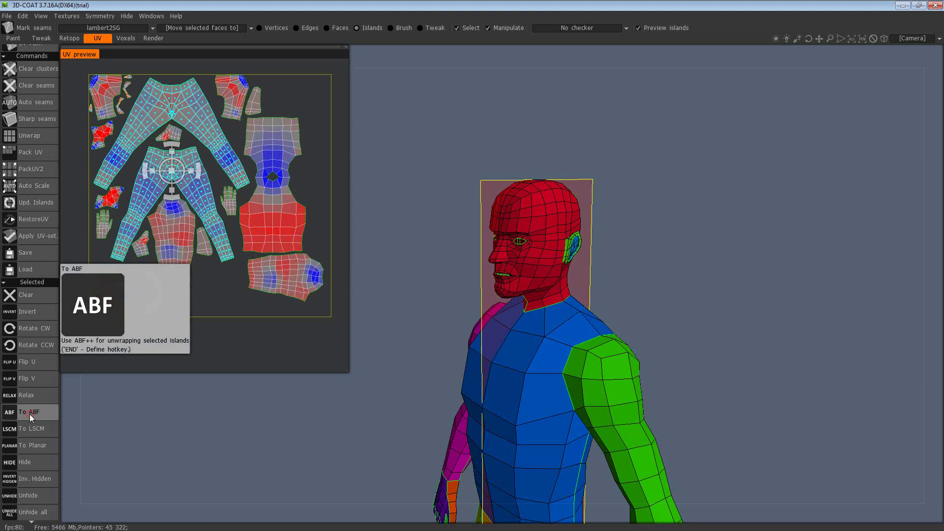
pyautogui.click(29, 396)
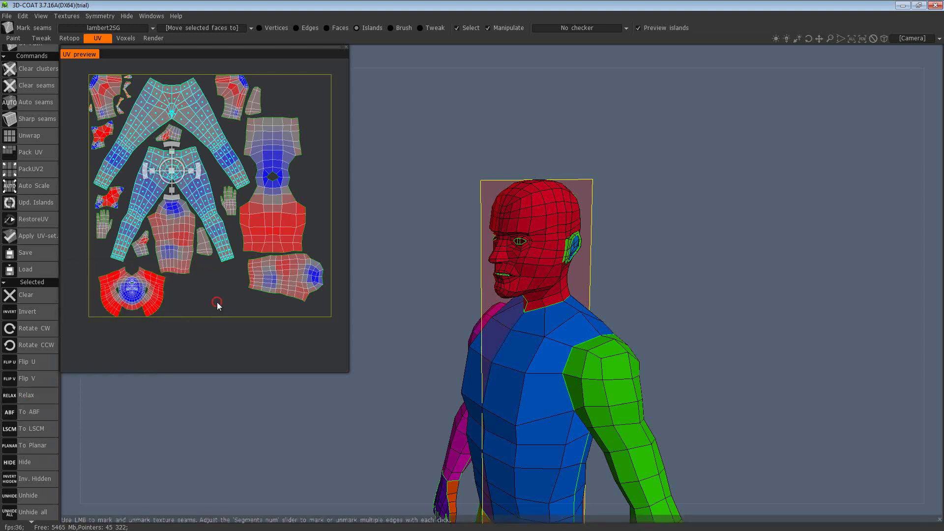
# Step: Relax the torso, shoulder and arm islands twice, then Relax the head island alone
pyautogui.click(273, 276)
pyautogui.keyDown('shift'); pyautogui.click(156, 232); pyautogui.keyUp('shift')
pyautogui.keyDown('shift'); pyautogui.click(128, 96); pyautogui.keyUp('shift')
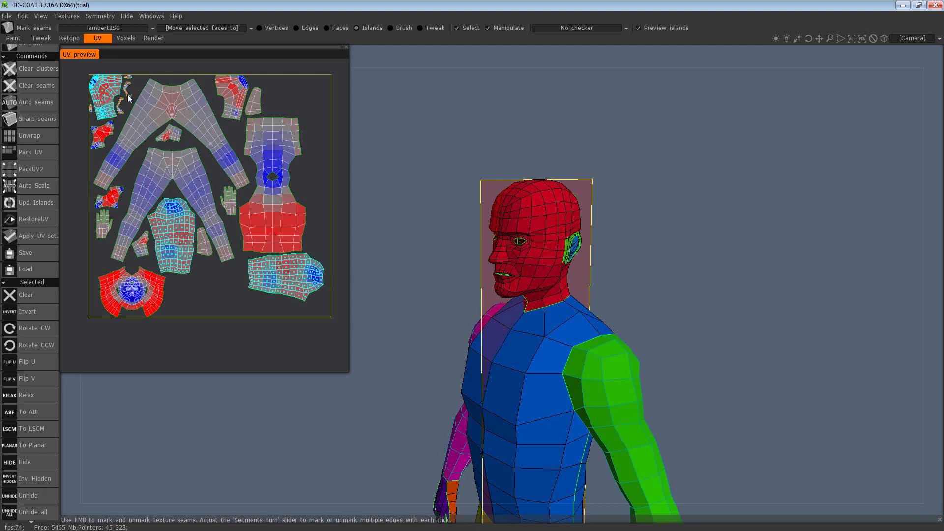
pyautogui.keyDown('shift'); pyautogui.click(243, 95); pyautogui.keyUp('shift')
pyautogui.keyDown('shift'); pyautogui.click(105, 132); pyautogui.keyUp('shift')
pyautogui.keyDown('shift'); pyautogui.click(111, 199); pyautogui.keyUp('shift')
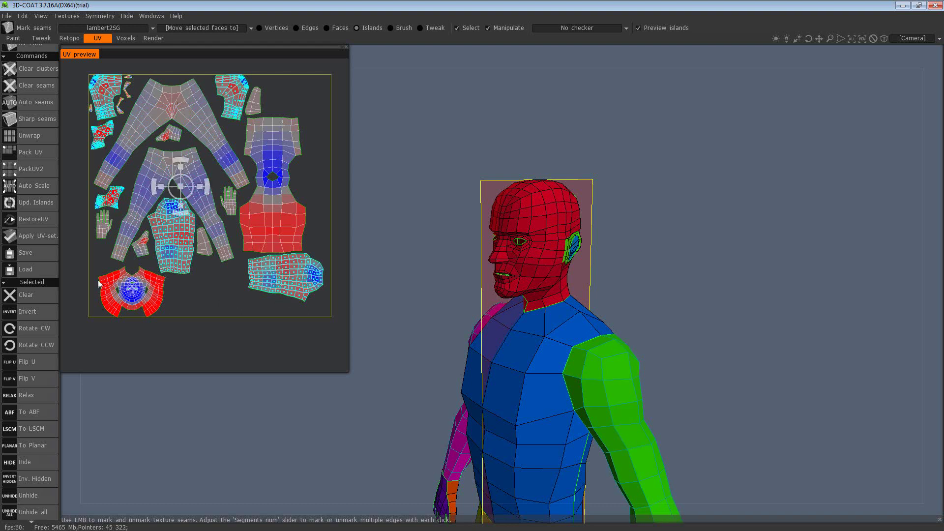
pyautogui.click(32, 397)
pyautogui.click(266, 303)
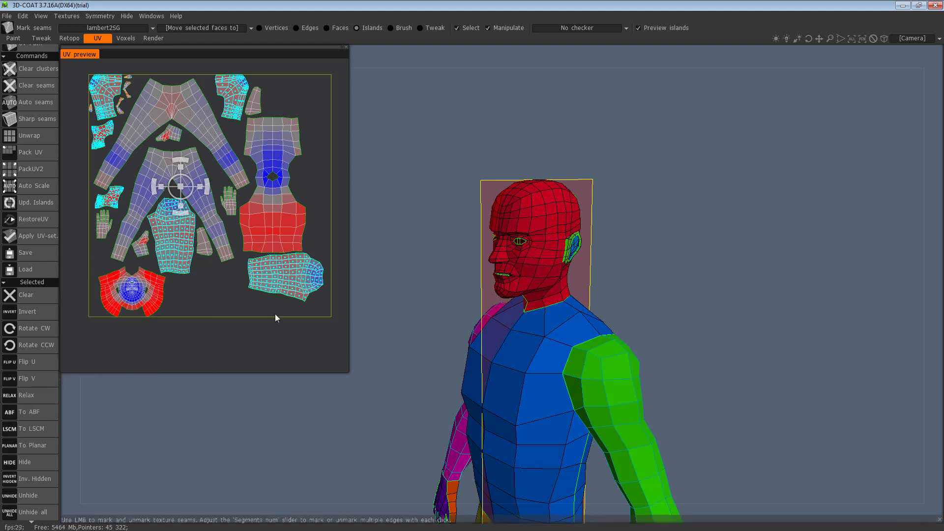
pyautogui.click(130, 306)
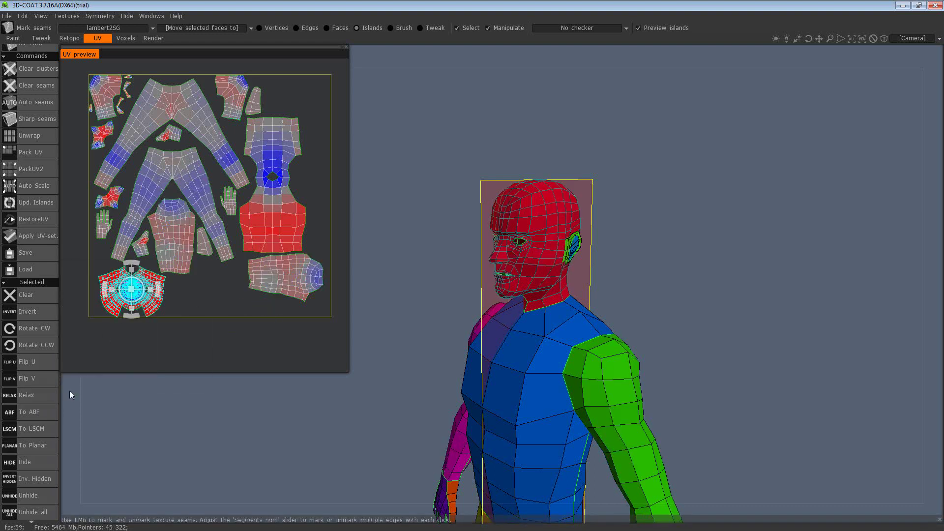
pyautogui.click(35, 389)
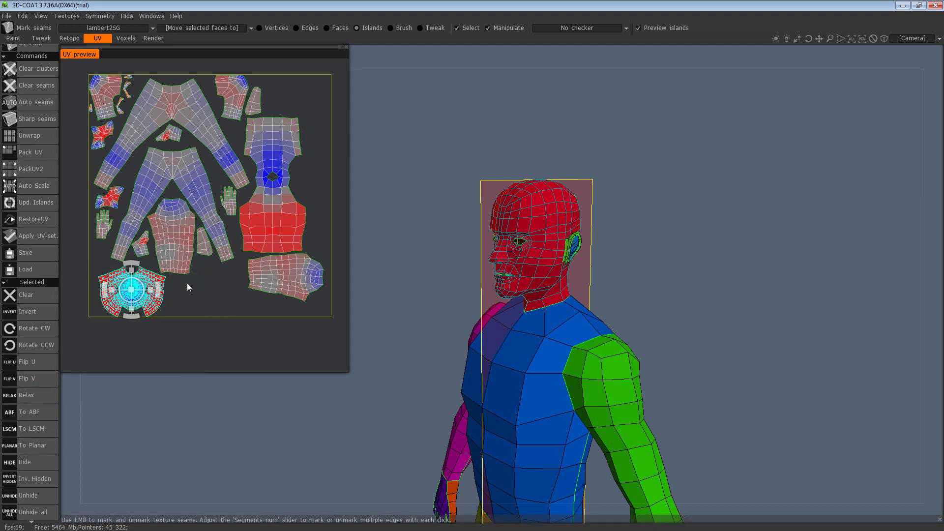
# Step: Centre the head island in the UV preview and re-unwrap it with To ABF, then To LSCM
pyautogui.moveTo(171, 306); pyautogui.dragTo(254, 268, button='middle')
pyautogui.scroll(8, 254, 271)
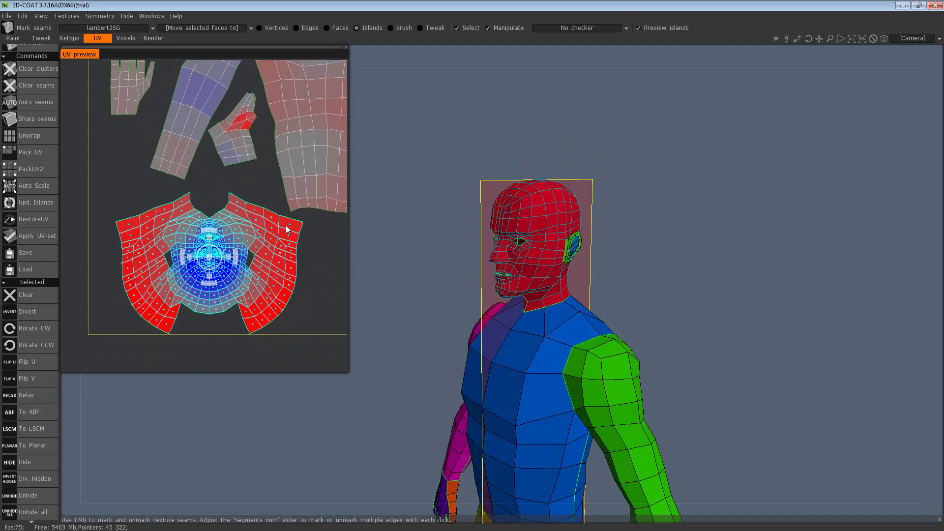
pyautogui.moveTo(332, 260); pyautogui.dragTo(300, 251, button='middle')
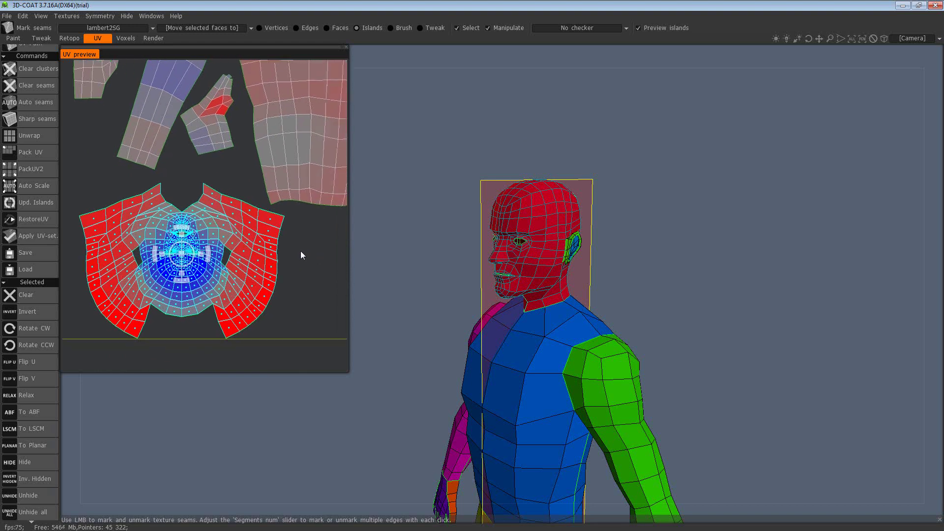
pyautogui.click(39, 412)
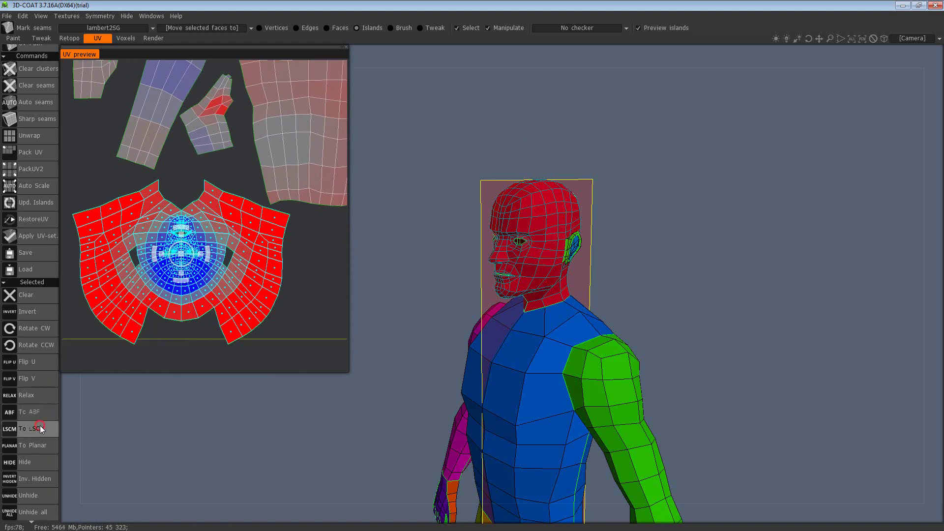
pyautogui.click(40, 426)
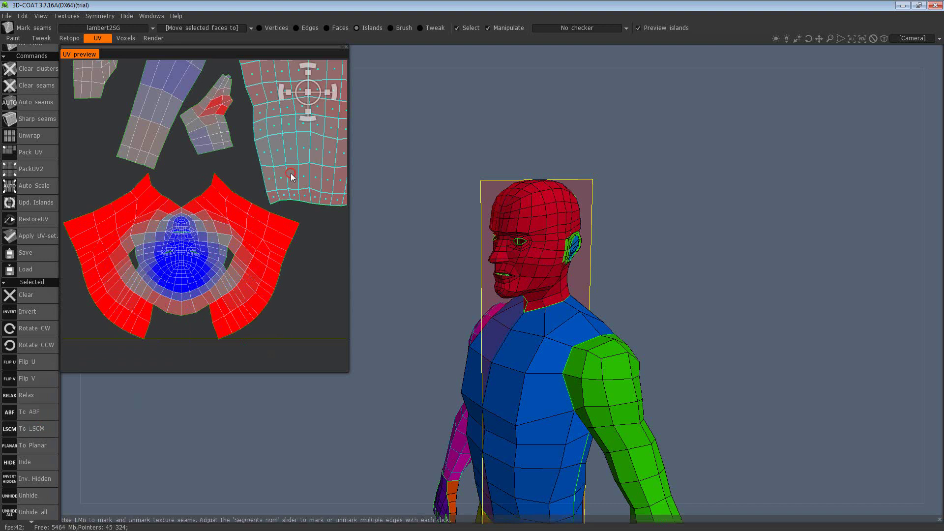
# Step: Zoom in on the face area, select the face island and Relax it twice
pyautogui.moveTo(184, 223); pyautogui.dragTo(315, 230, button='right')
pyautogui.moveTo(208, 266); pyautogui.dragTo(272, 206, button='middle')
pyautogui.click(257, 237)
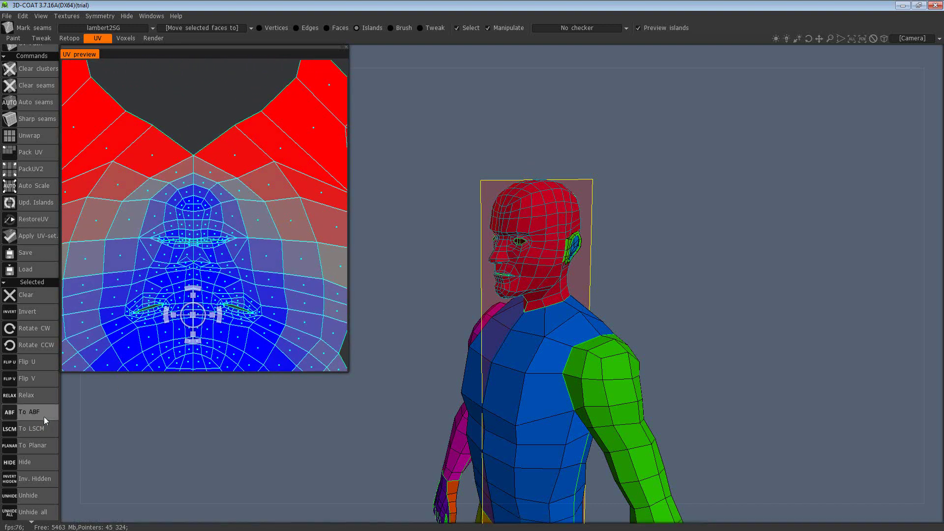
pyautogui.click(35, 396)
pyautogui.click(34, 396)
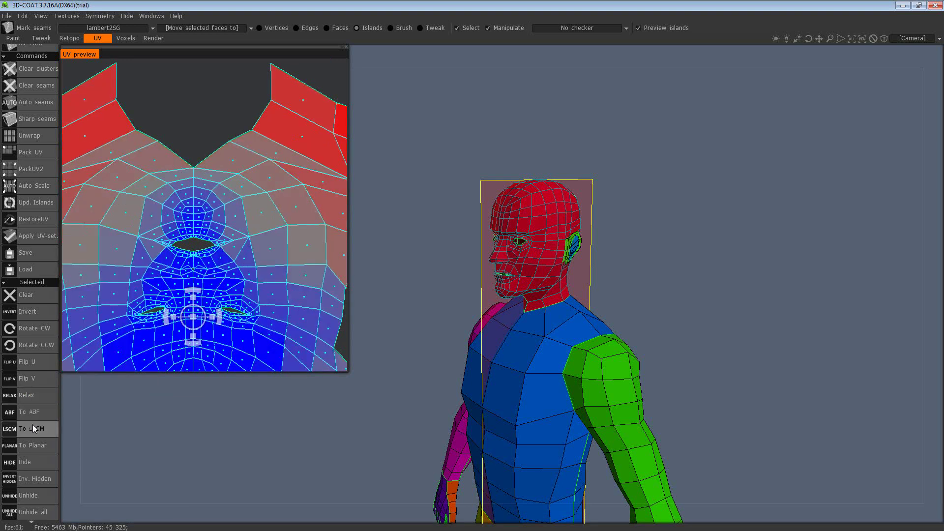
# Step: Zoom out to frame the whole UV layout and select the body island with the arms
pyautogui.moveTo(214, 128); pyautogui.dragTo(82, 152, button='right')
pyautogui.moveTo(260, 181); pyautogui.dragTo(159, 227, button='middle')
pyautogui.moveTo(268, 258); pyautogui.dragTo(202, 308, button='right')
pyautogui.click(179, 162)
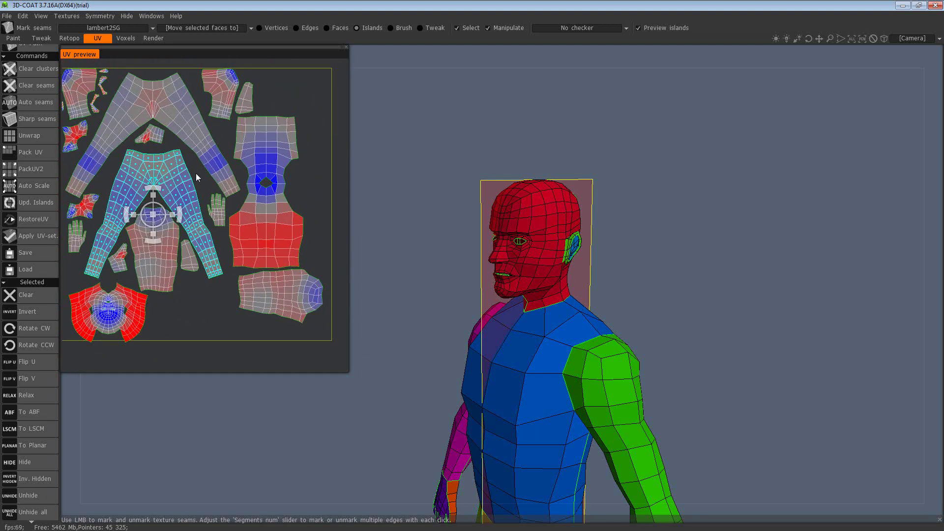
# Step: Select the torso island and mark a seam along the shoulder edge
pyautogui.moveTo(577, 348); pyautogui.dragTo(565, 311, button='middle')
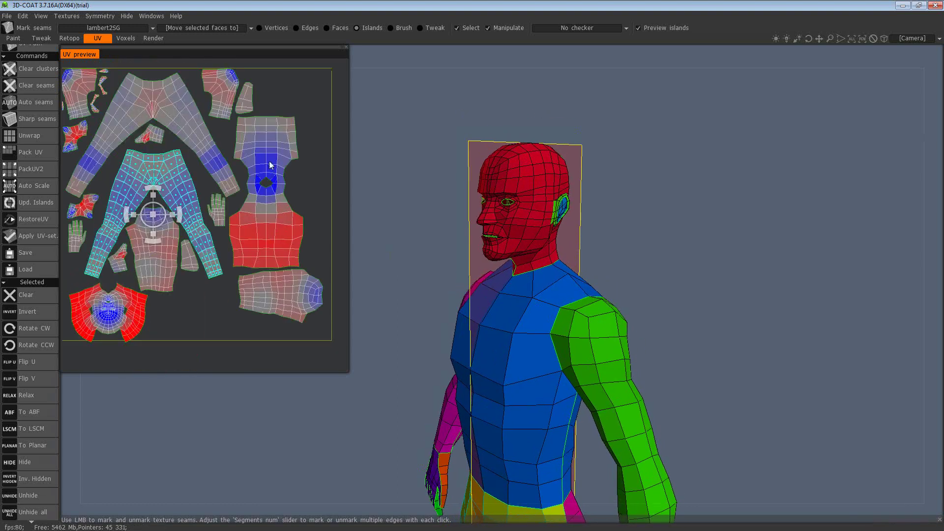
pyautogui.click(274, 219)
pyautogui.moveTo(686, 238); pyautogui.dragTo(694, 315)
pyautogui.click(581, 290)
# Step: Mark a seam down the pants centre front and through the crotch to split the legs
pyautogui.moveTo(631, 268); pyautogui.dragTo(723, 255)
pyautogui.moveTo(734, 315); pyautogui.dragTo(728, 185, button='middle')
pyautogui.moveTo(759, 298); pyautogui.dragTo(747, 276)
pyautogui.moveTo(733, 349); pyautogui.dragTo(730, 264, button='middle')
pyautogui.moveTo(769, 280); pyautogui.dragTo(873, 287)
pyautogui.click(597, 294)
pyautogui.click(592, 327)
pyautogui.moveTo(774, 300); pyautogui.dragTo(725, 232)
pyautogui.click(533, 315)
# Step: Orbit around the figure to check the seams, ending on a straight front view
pyautogui.moveTo(672, 292); pyautogui.dragTo(448, 211)
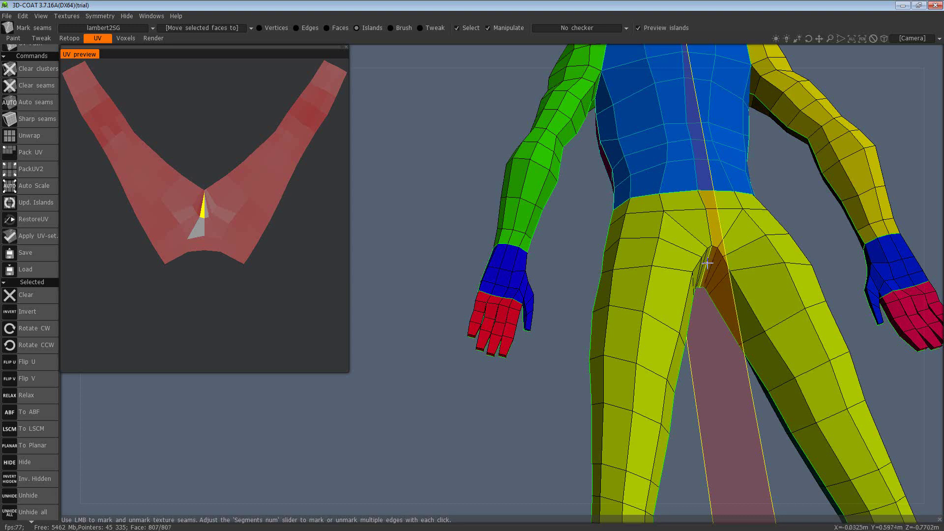
pyautogui.moveTo(591, 200); pyautogui.dragTo(612, 264)
pyautogui.moveTo(708, 258); pyautogui.dragTo(606, 261, button='right')
pyautogui.moveTo(606, 261); pyautogui.dragTo(685, 250, button='middle')
pyautogui.moveTo(640, 248); pyautogui.dragTo(673, 248)
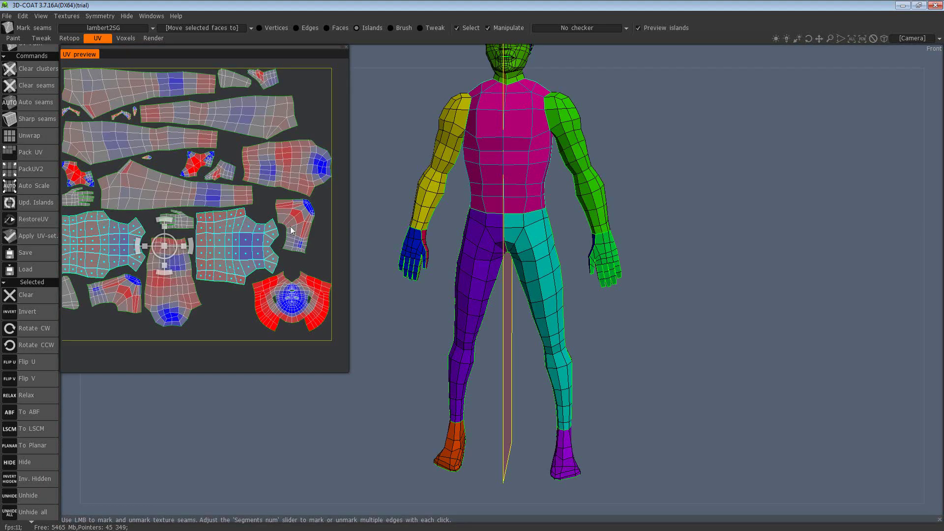
# Step: Select the top, left, arm, torso and lower islands in turn to identify their body parts
pyautogui.click(232, 129)
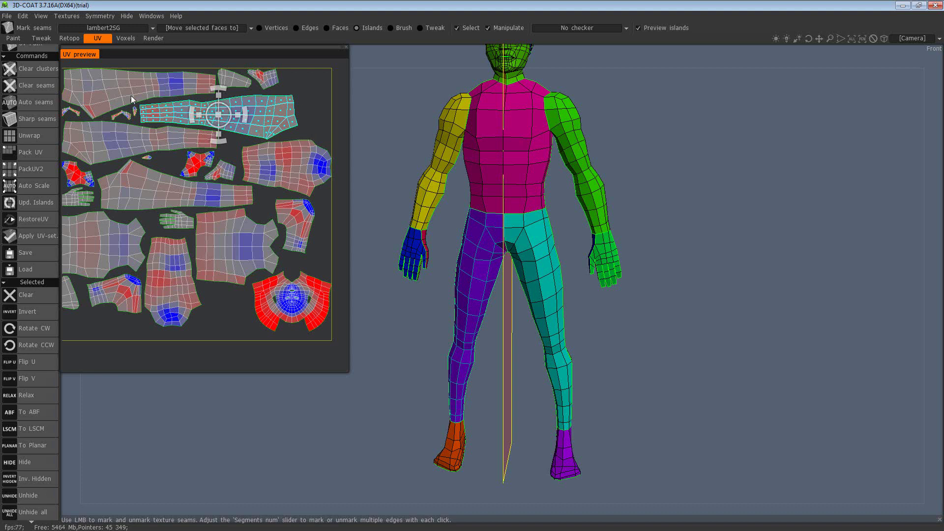
pyautogui.click(98, 138)
pyautogui.click(156, 185)
pyautogui.click(278, 163)
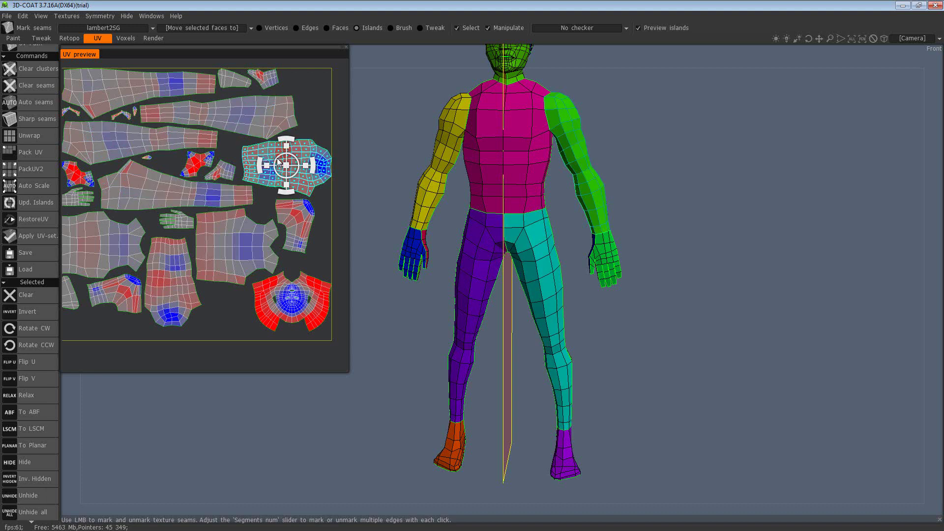
pyautogui.click(269, 226)
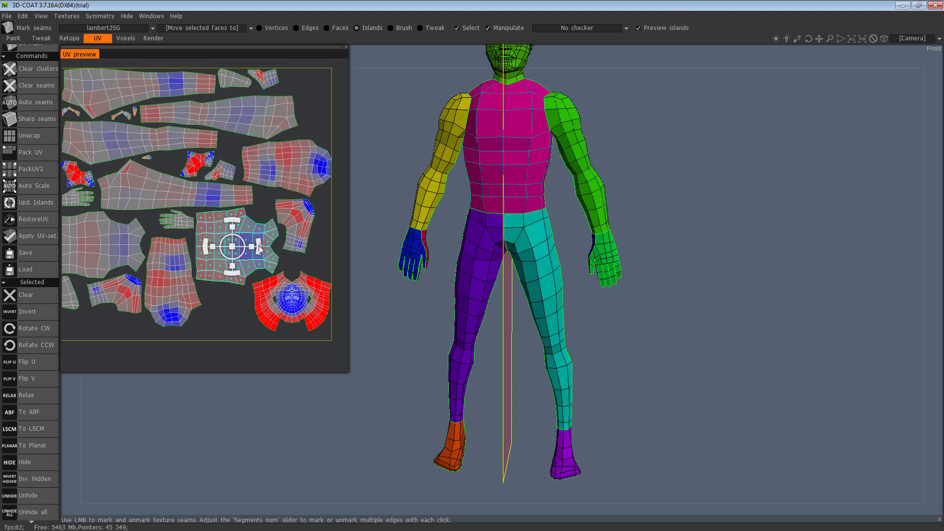
pyautogui.click(156, 266)
pyautogui.click(124, 289)
pyautogui.click(165, 241)
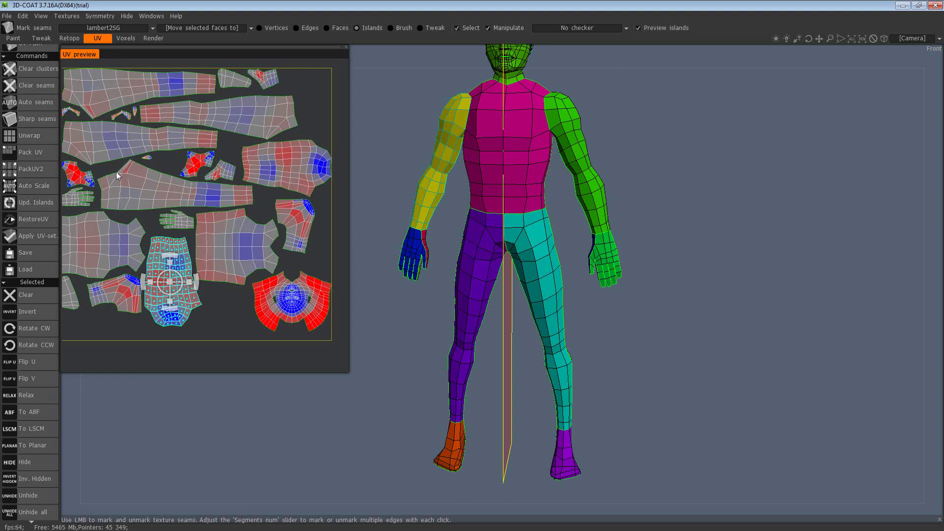
# Step: Check the arm, shirt, right-hand and bottom islands, then orbit to a rear three-quarter view
pyautogui.click(191, 195)
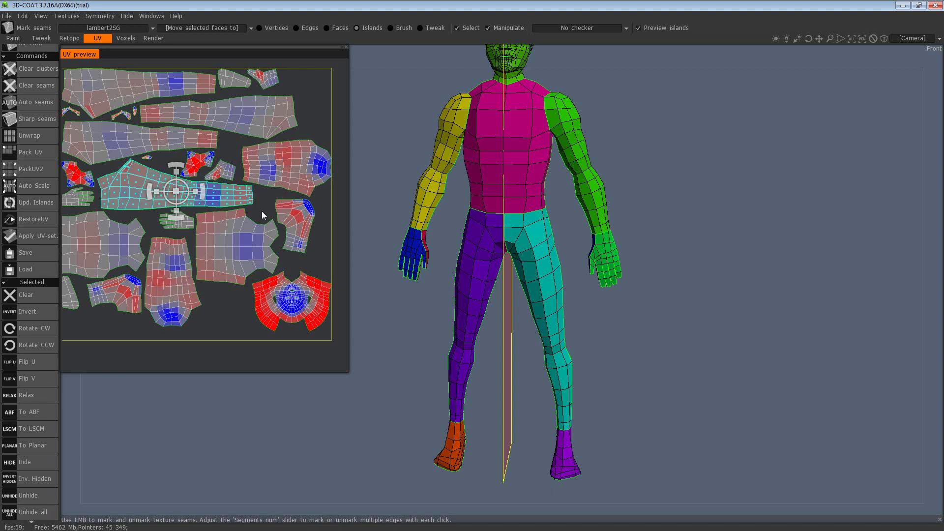
pyautogui.click(241, 236)
pyautogui.click(288, 165)
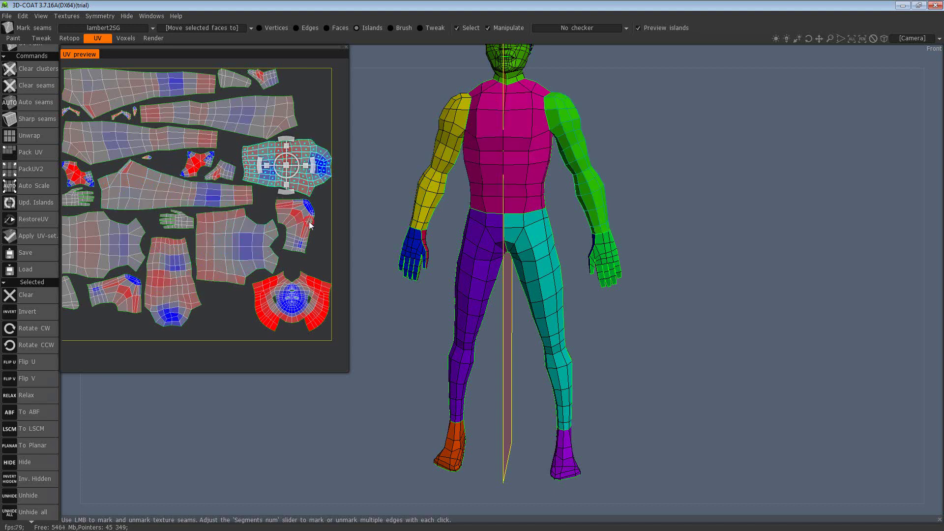
pyautogui.click(299, 224)
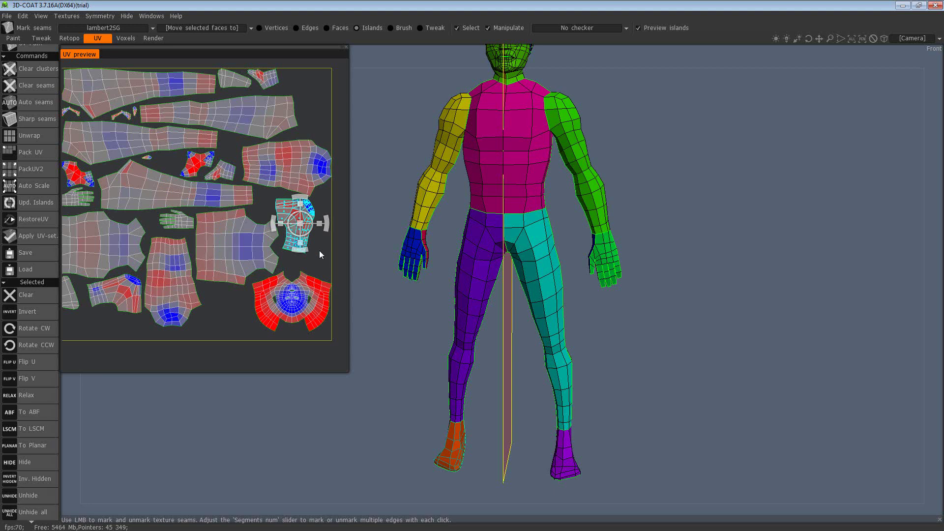
pyautogui.keyDown('shift'); pyautogui.click(139, 291); pyautogui.keyUp('shift')
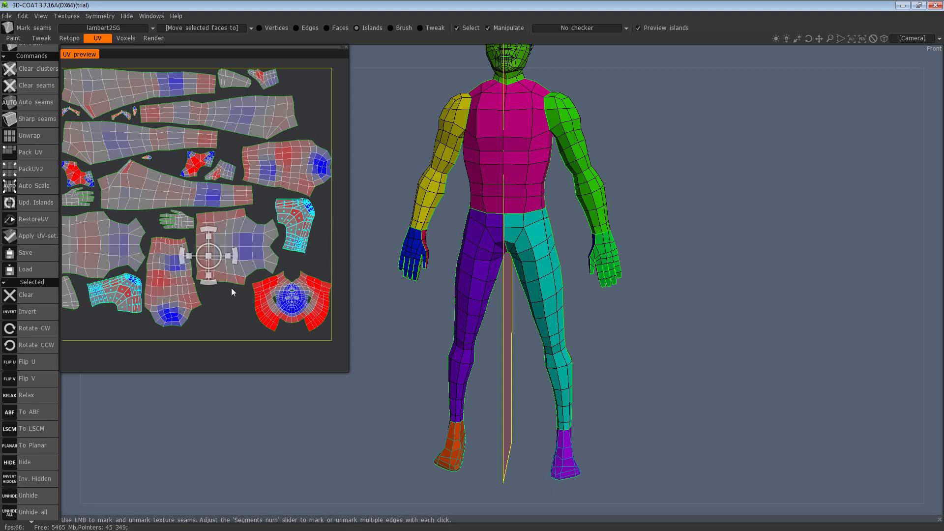
pyautogui.click(184, 294)
pyautogui.click(239, 254)
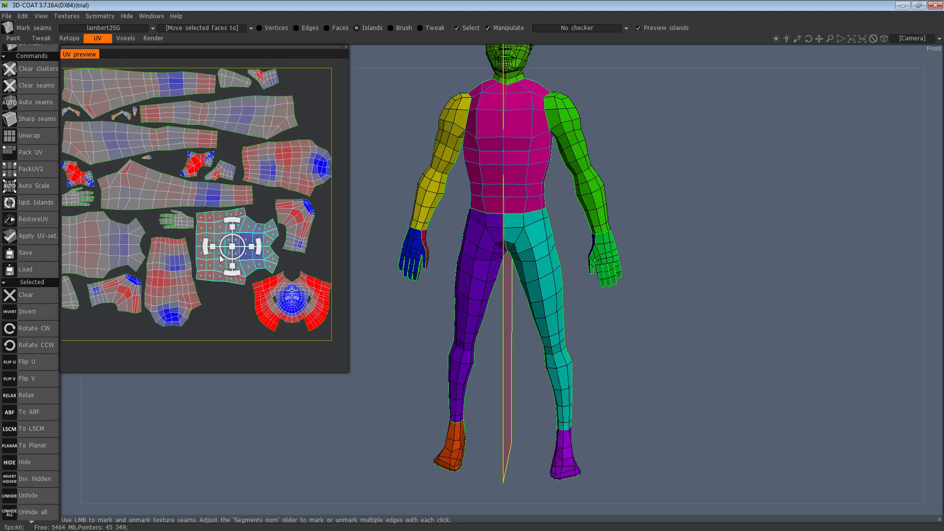
pyautogui.moveTo(666, 294); pyautogui.dragTo(614, 320)
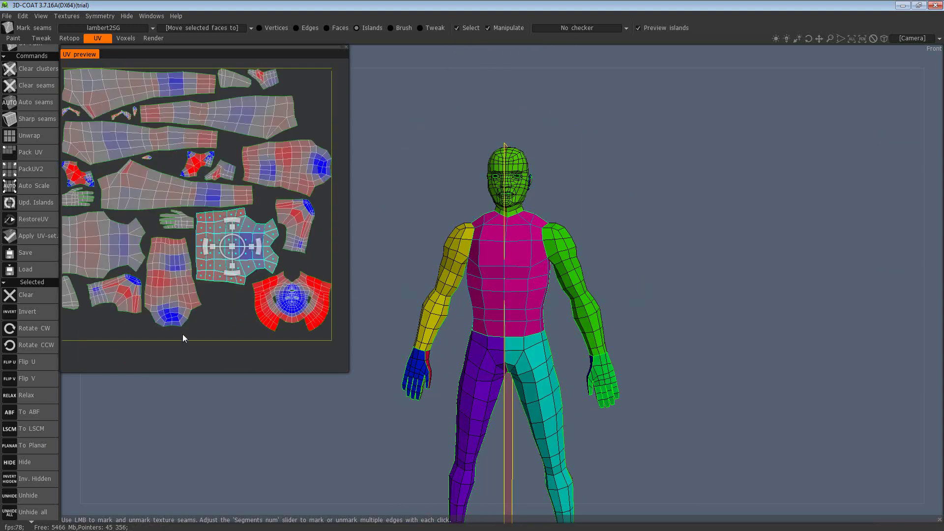
# Step: Copy the top-left arm island's UV and paste it onto the long middle arm island
pyautogui.click(32, 522)
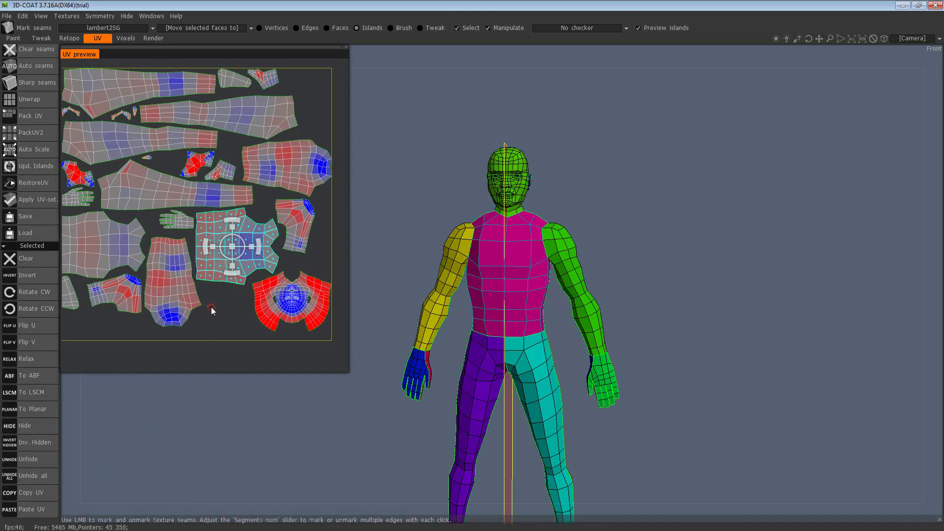
pyautogui.click(170, 291)
pyautogui.click(297, 164)
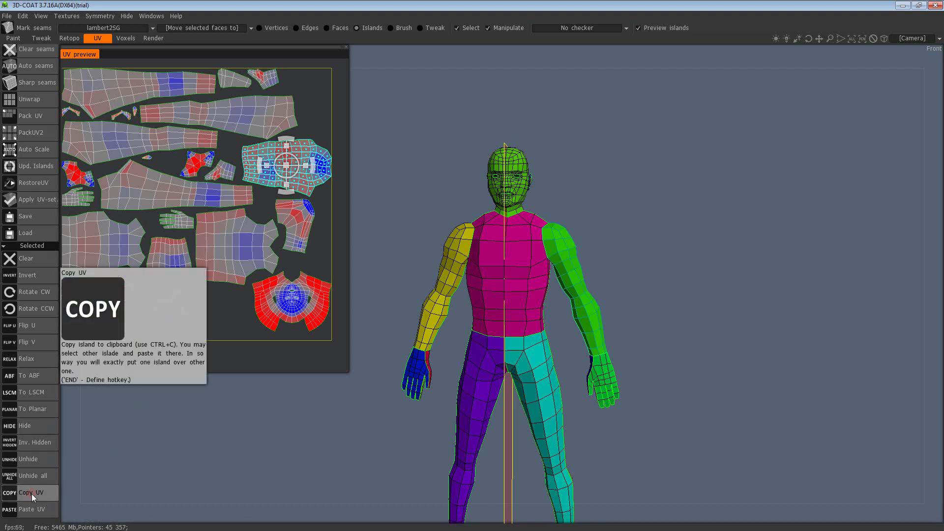
pyautogui.click(172, 283)
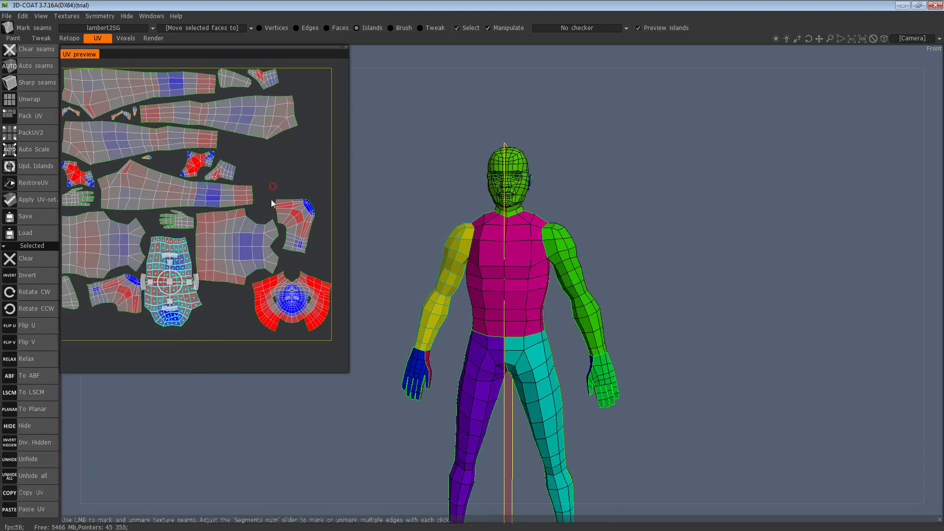
pyautogui.click(109, 104)
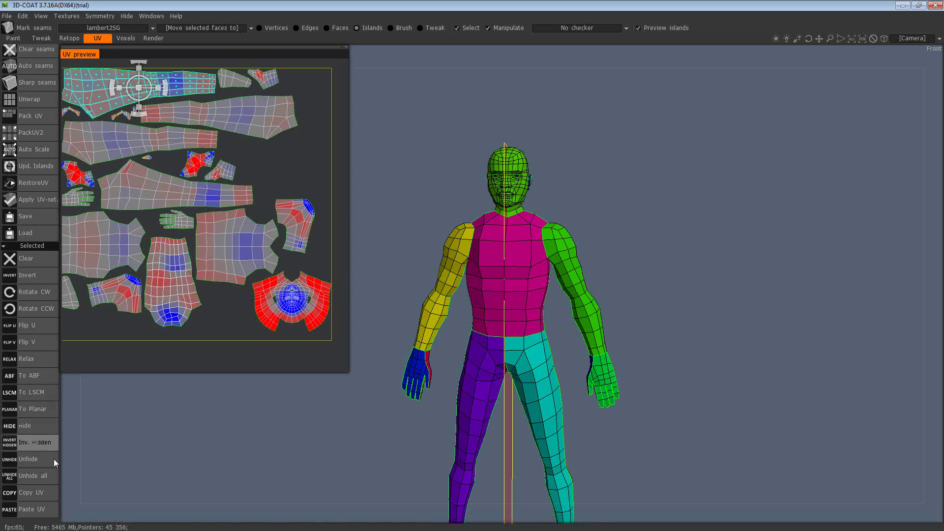
pyautogui.click(140, 189)
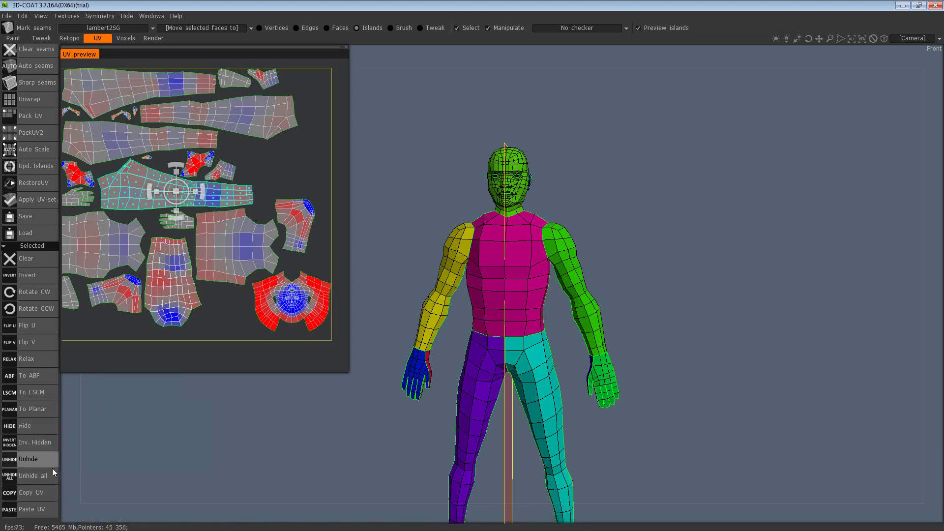
pyautogui.click(46, 509)
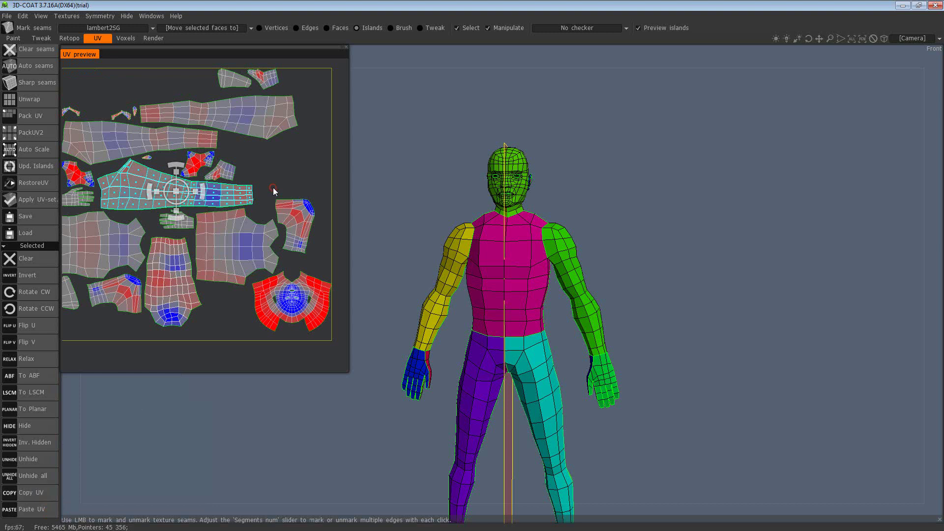
# Step: Paste the arm layout onto the top arm island and drag the small left island off the hand
pyautogui.click(128, 145)
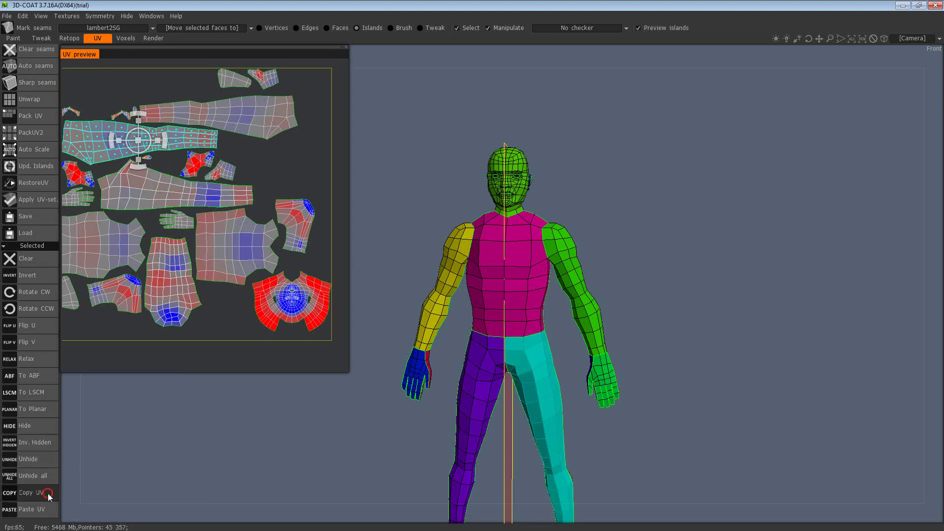
pyautogui.click(249, 121)
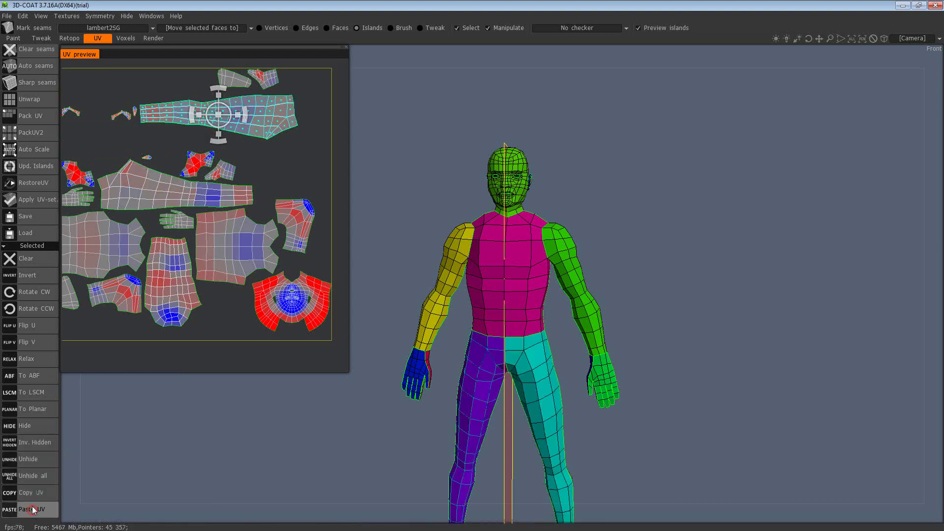
pyautogui.click(89, 175)
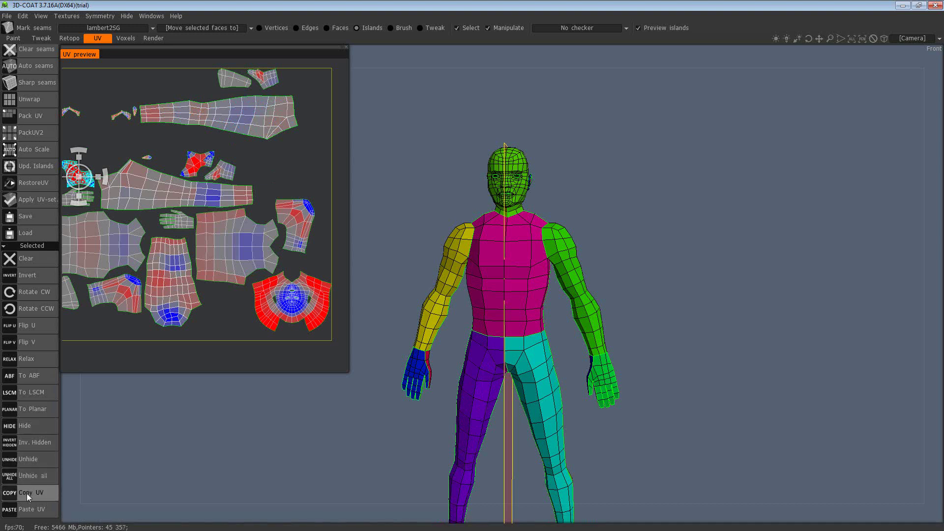
pyautogui.moveTo(78, 176); pyautogui.dragTo(198, 162)
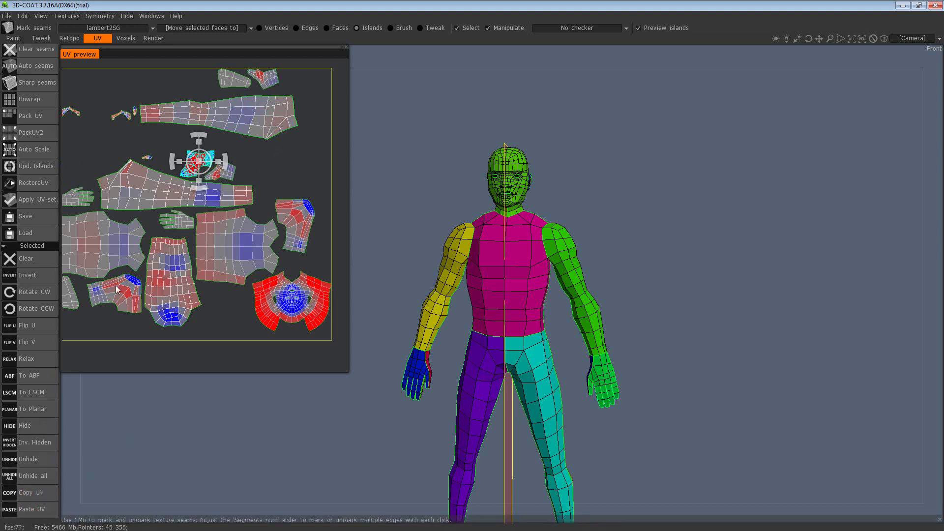
# Step: Copy and paste another island's layout onto its match, then stack one hand island onto the other
pyautogui.click(110, 301)
pyautogui.click(34, 492)
pyautogui.click(24, 513)
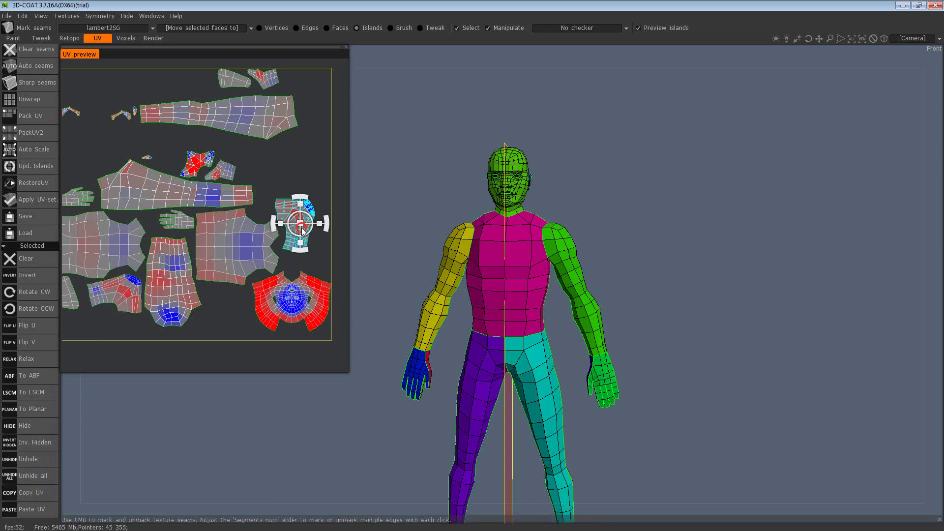
pyautogui.click(182, 220)
pyautogui.click(86, 202)
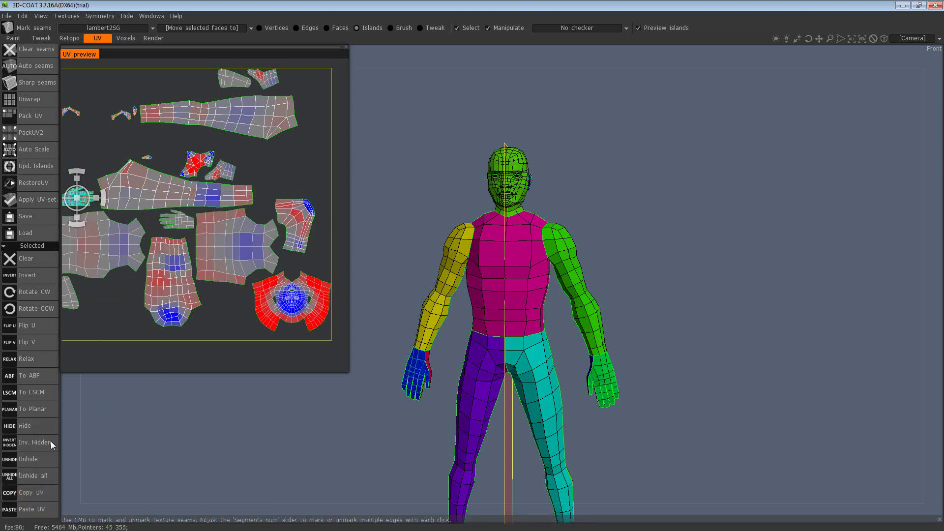
pyautogui.click(37, 511)
pyautogui.click(108, 289)
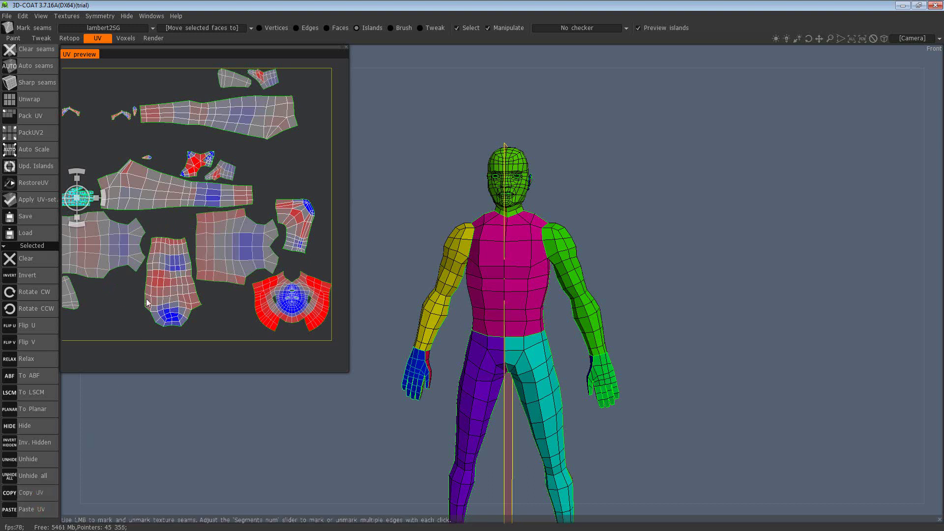
# Step: Relax the leg island and move it to the upper left of the UV layout
pyautogui.click(180, 309)
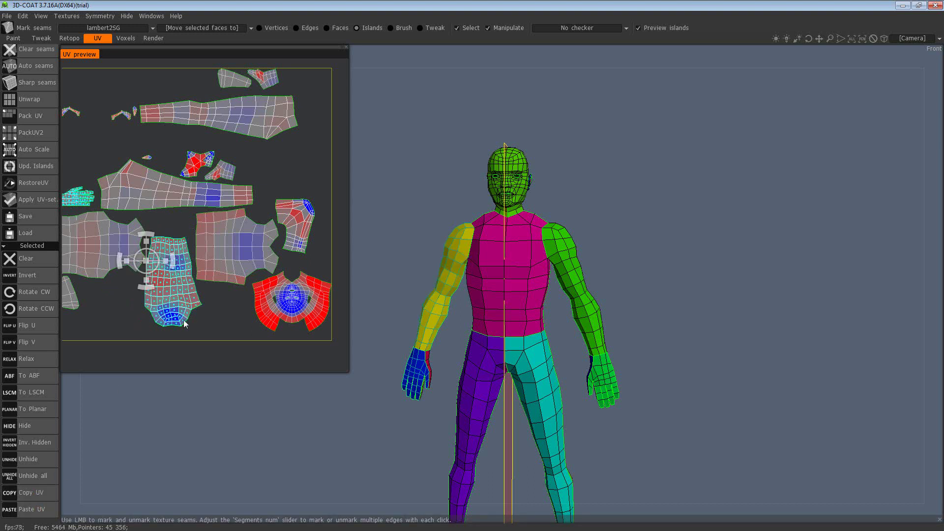
pyautogui.click(25, 358)
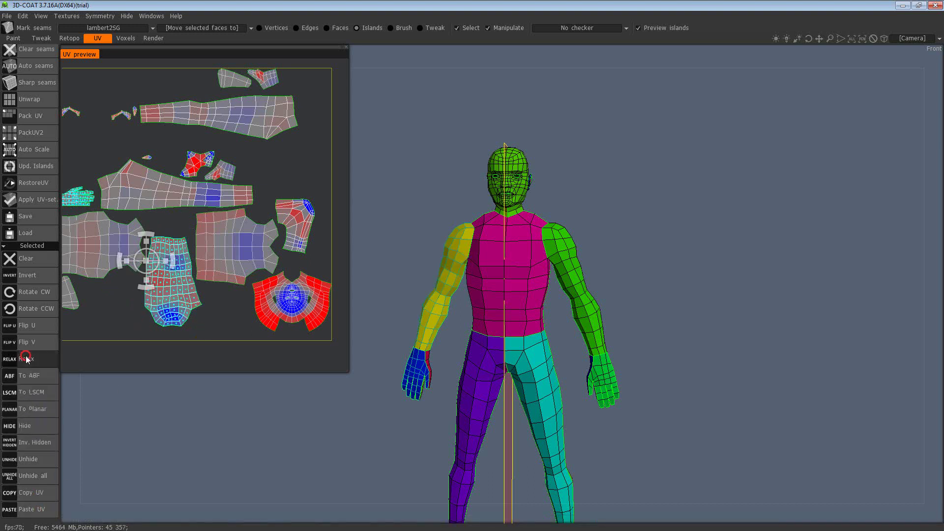
pyautogui.click(222, 312)
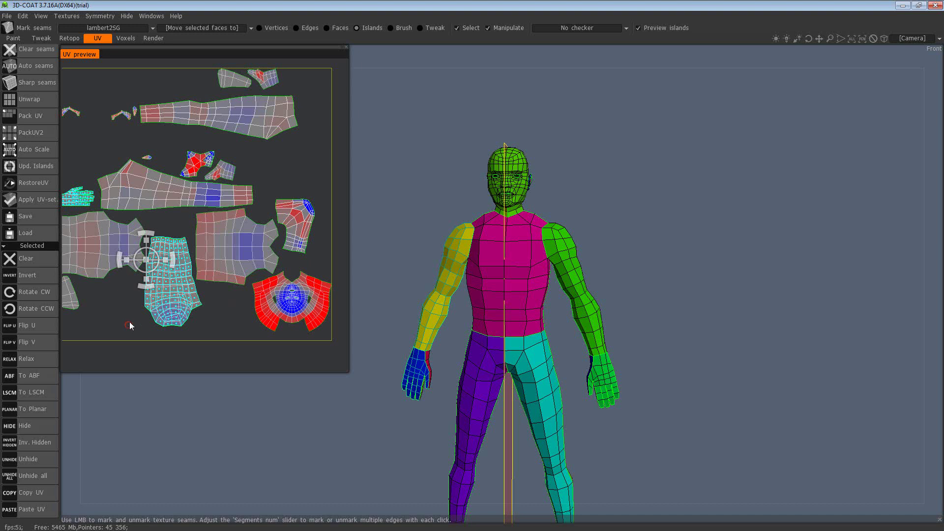
pyautogui.click(104, 259)
pyautogui.click(162, 300)
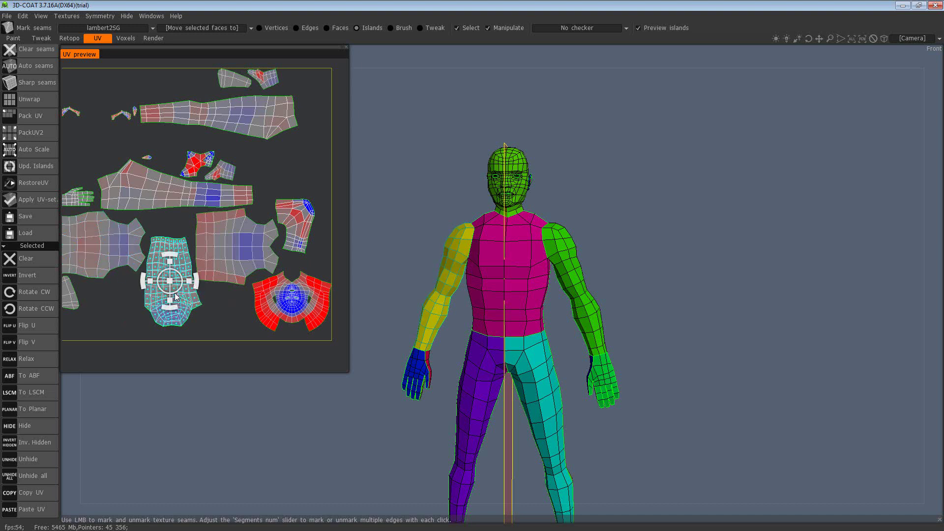
pyautogui.moveTo(161, 272); pyautogui.dragTo(85, 109)
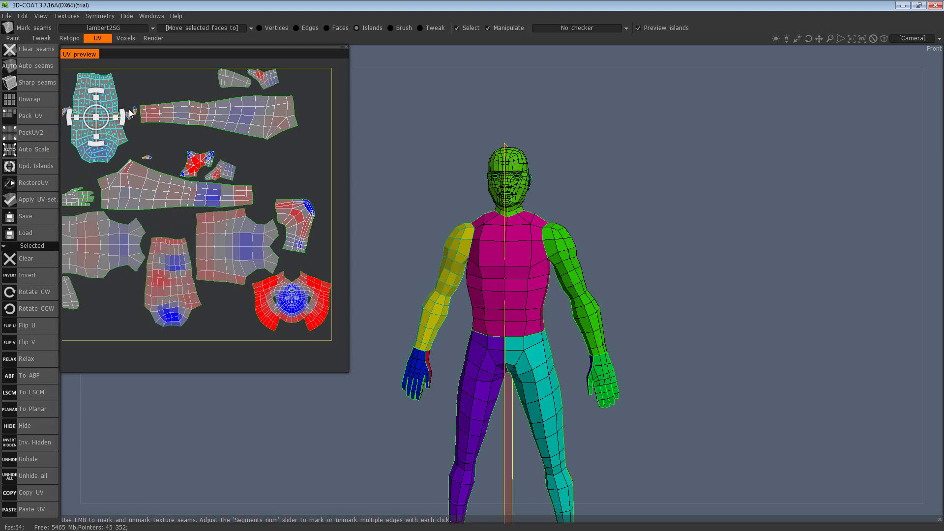
# Step: Paste the copied leg layout onto the lower-centre leg island so both legs overlap
pyautogui.click(131, 114)
pyautogui.click(101, 133)
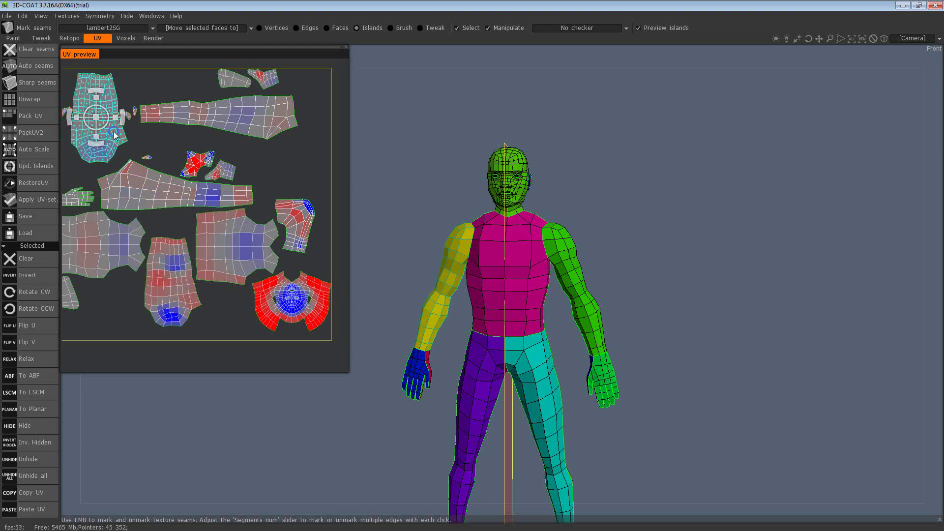
pyautogui.click(170, 300)
pyautogui.click(51, 512)
pyautogui.click(205, 335)
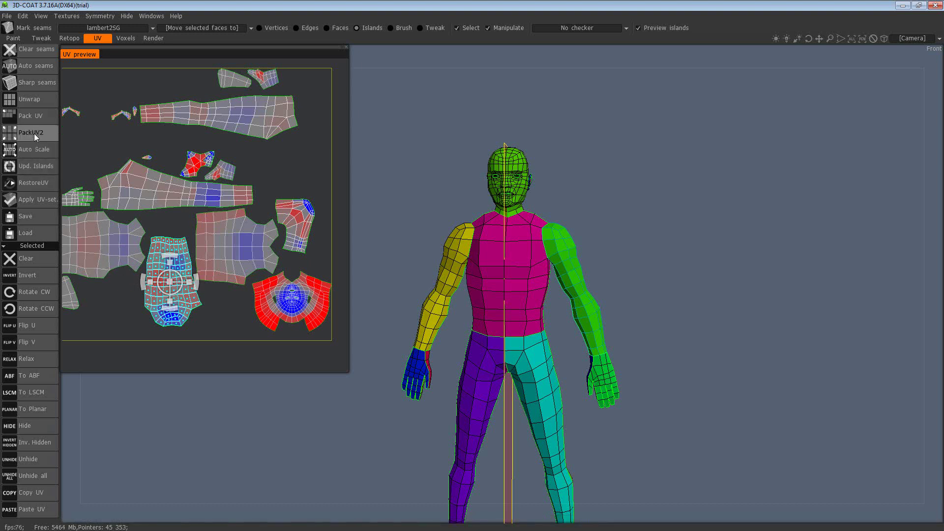
# Step: Pack UV into the full square, then select torso and arm islands to inspect the result
pyautogui.click(39, 120)
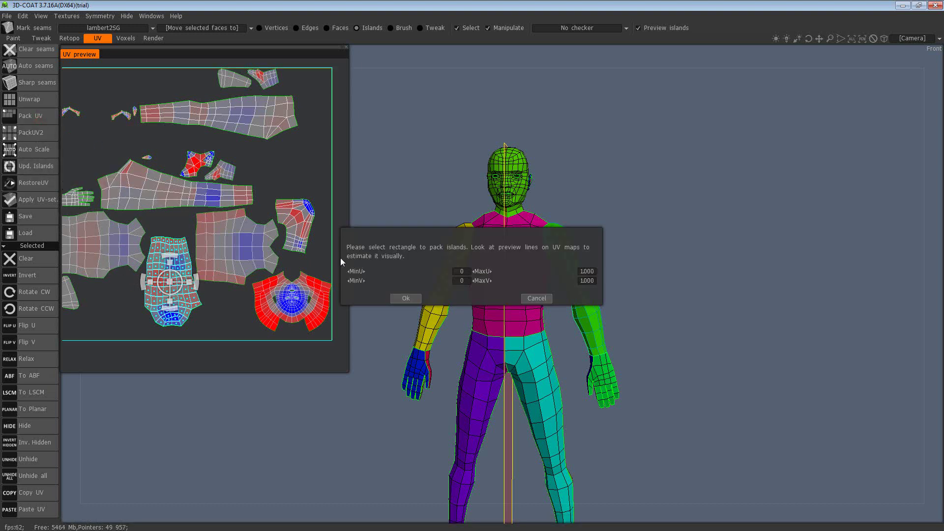
pyautogui.click(406, 298)
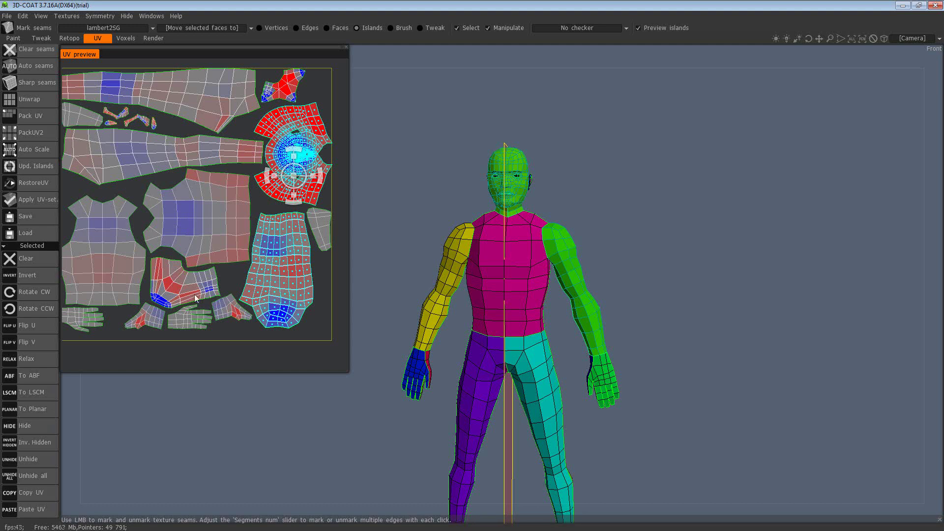
pyautogui.click(109, 248)
pyautogui.click(167, 221)
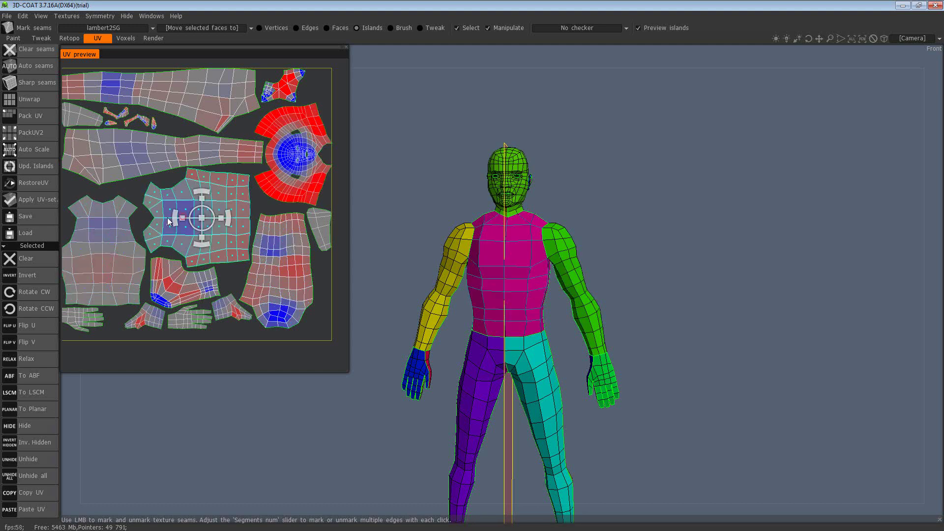
pyautogui.click(104, 231)
pyautogui.click(85, 134)
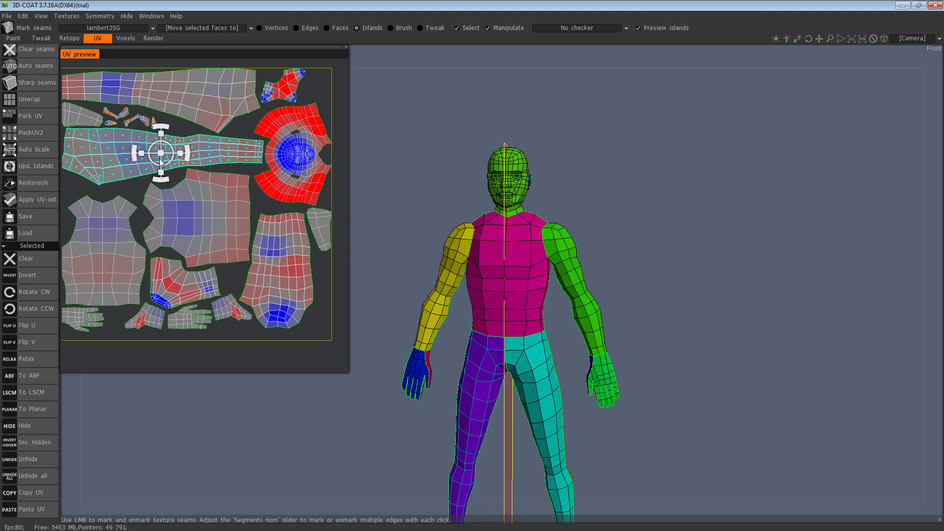
# Step: Test-move the upper-arm island, undo it with Ctrl+Z, then repack with PackUV2
pyautogui.moveTo(162, 154); pyautogui.dragTo(240, 235)
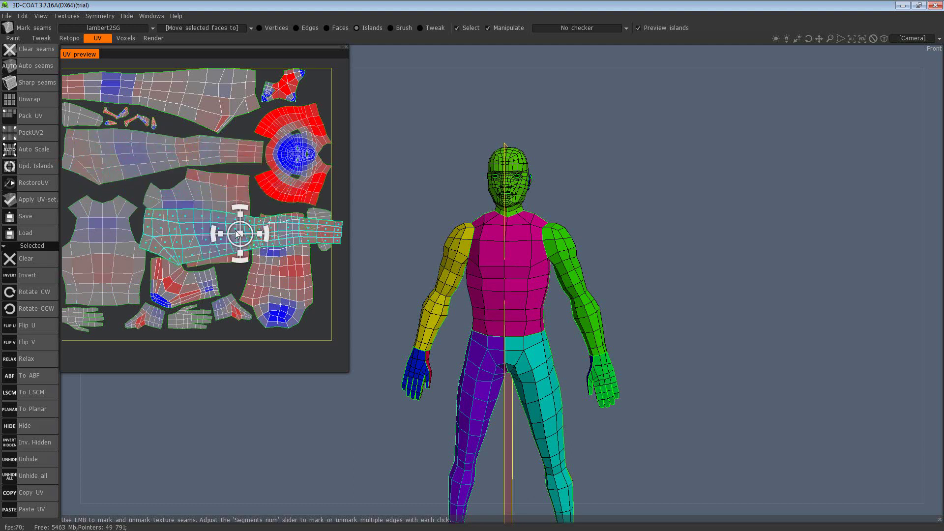
pyautogui.hotkey('ctrl', 'z')
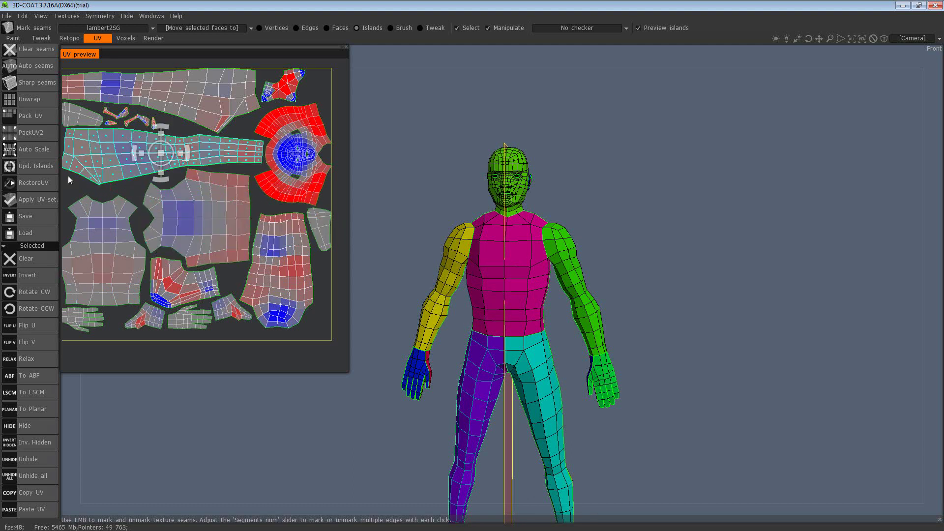
pyautogui.click(40, 132)
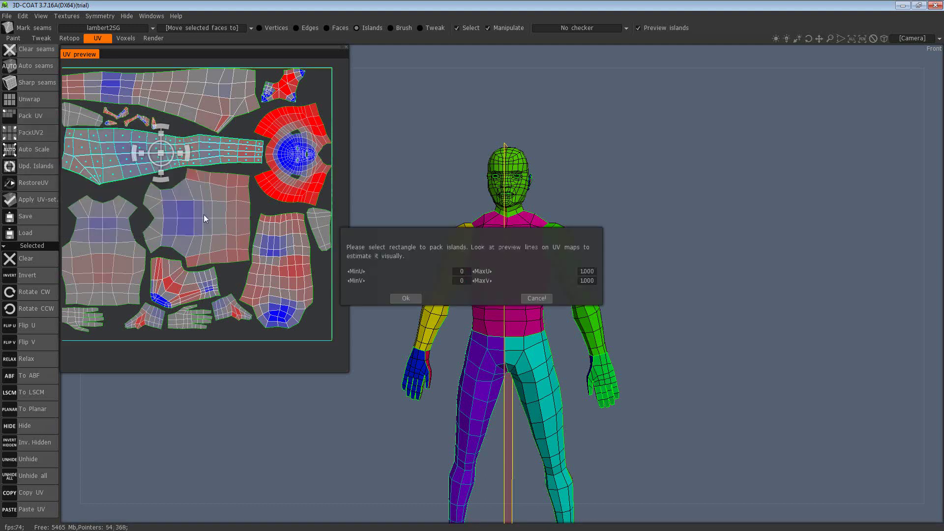
pyautogui.click(398, 301)
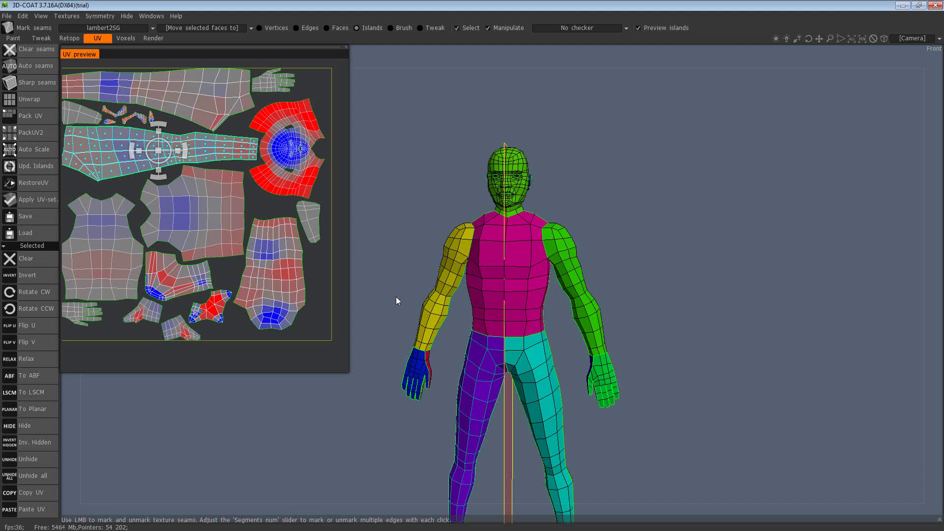
# Step: Deselect, undo with Ctrl+Z back to the separate layout, and select the torso island
pyautogui.click(128, 196)
pyautogui.hotkey('ctrl', 'z')
pyautogui.hotkey('ctrl', 'z')
pyautogui.hotkey('ctrl', 'z')
pyautogui.hotkey('ctrl', 'z')
pyautogui.hotkey('ctrl', 'z')
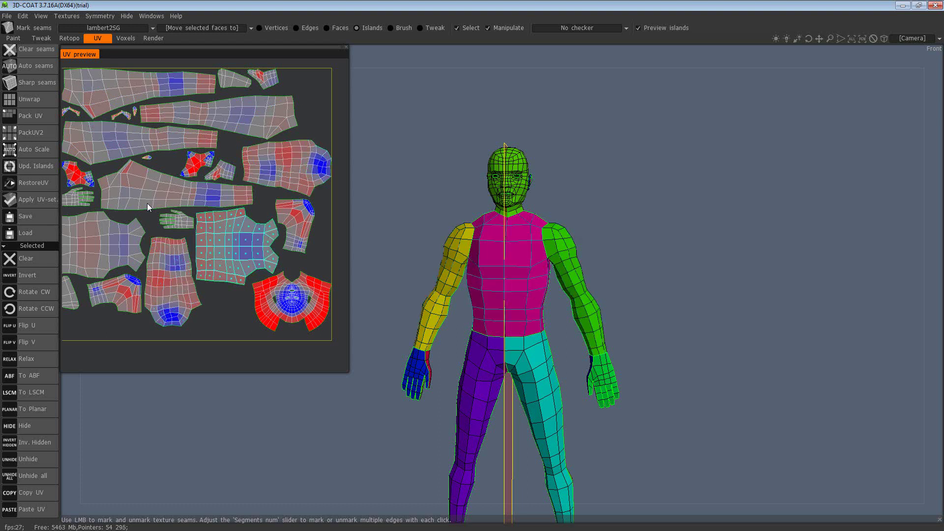
pyautogui.click(214, 275)
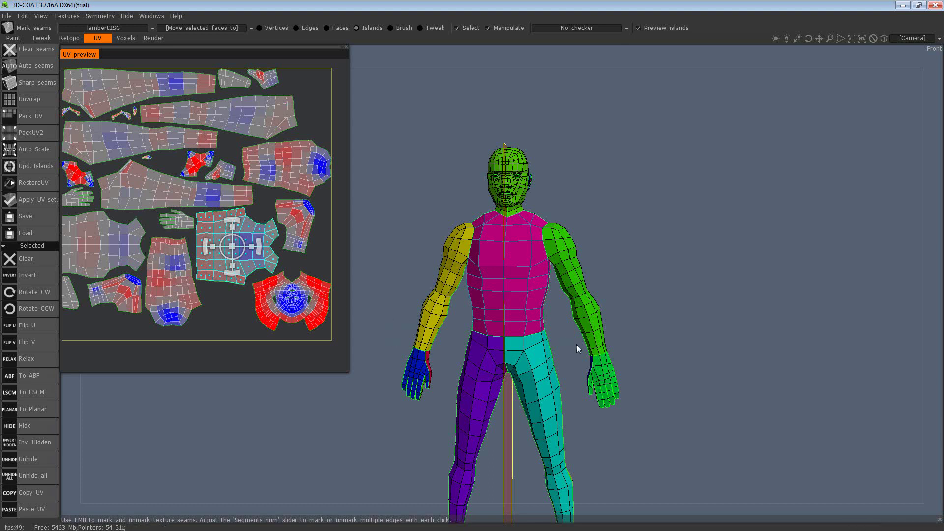
# Step: Zoom and pan the 3D view until the green hand fills the viewport
pyautogui.moveTo(705, 390); pyautogui.dragTo(675, 276, button='middle')
pyautogui.moveTo(675, 276); pyautogui.dragTo(681, 308)
pyautogui.moveTo(681, 308); pyautogui.dragTo(817, 281, button='right')
pyautogui.moveTo(819, 280); pyautogui.dragTo(635, 272, button='middle')
pyautogui.moveTo(634, 272)
pyautogui.mouseDown()
pyautogui.moveTo(627, 214)
pyautogui.moveTo(616, 219)
pyautogui.moveTo(607, 290)
pyautogui.moveTo(621, 335)
pyautogui.moveTo(618, 327)
pyautogui.mouseUp()
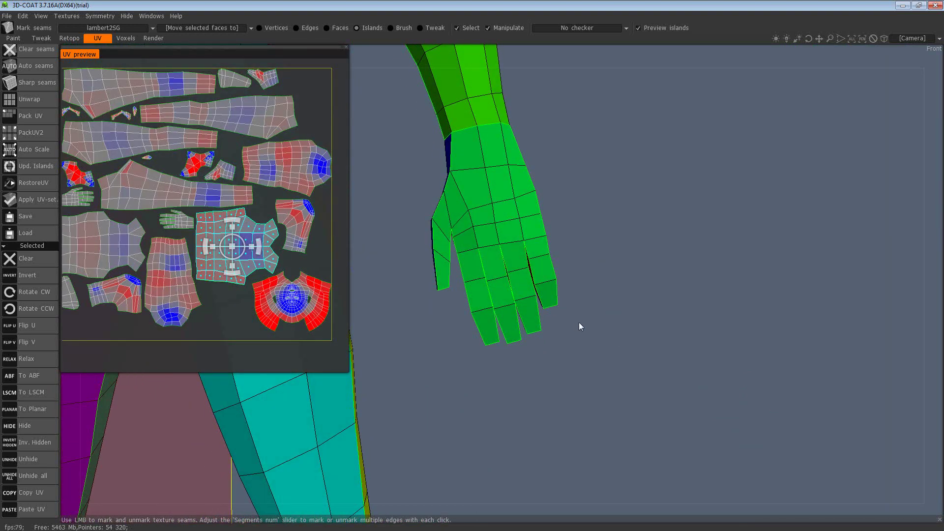